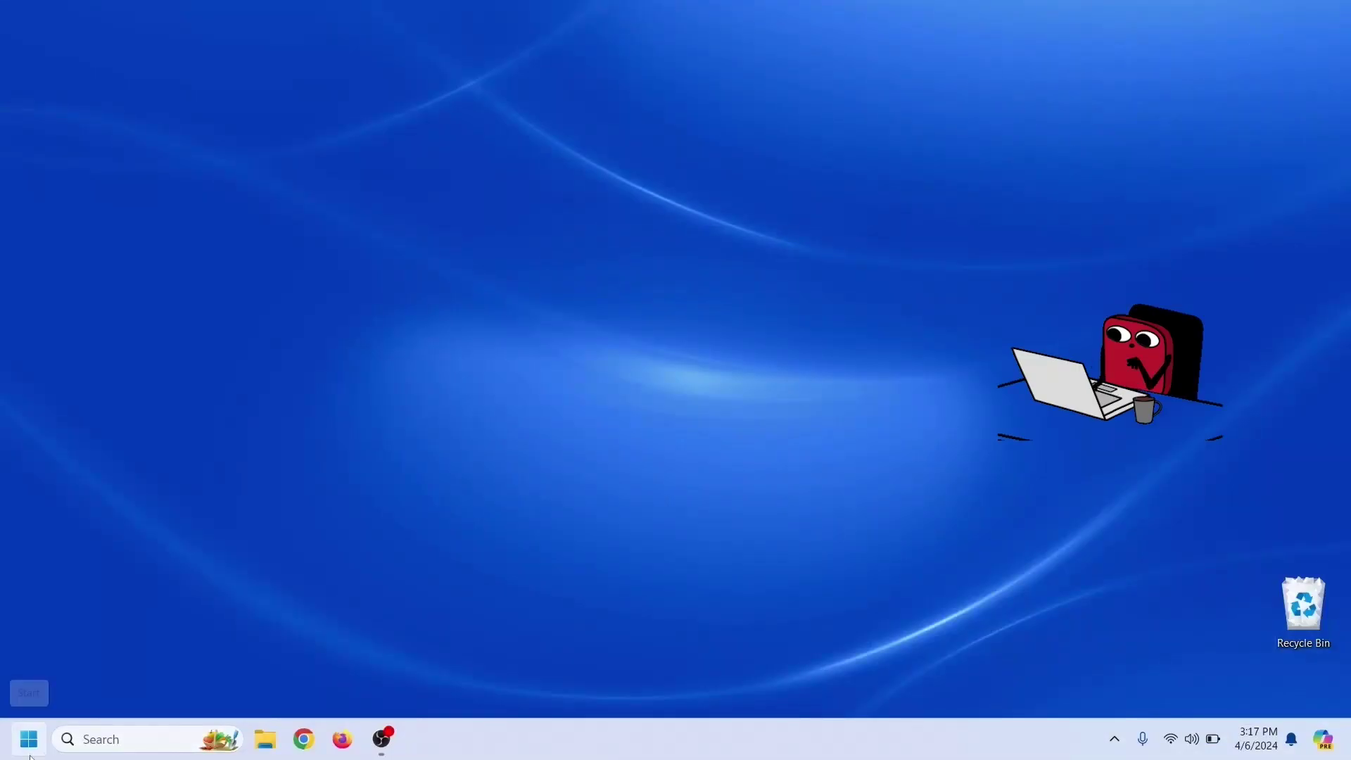
# - Search for Cisco Packet Tracer on the computer and launch it
pyautogui.click(30, 755)
pyautogui.write('pack')
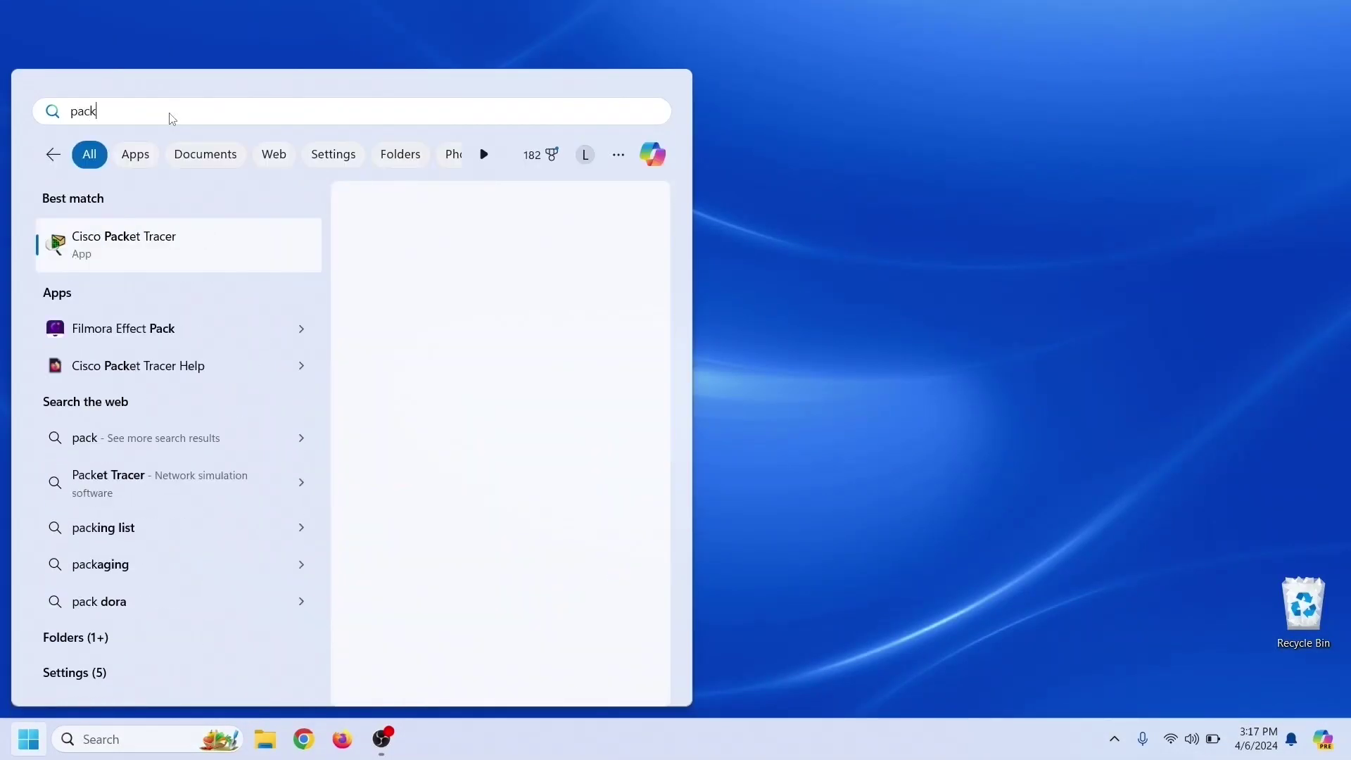
pyautogui.click(129, 239)
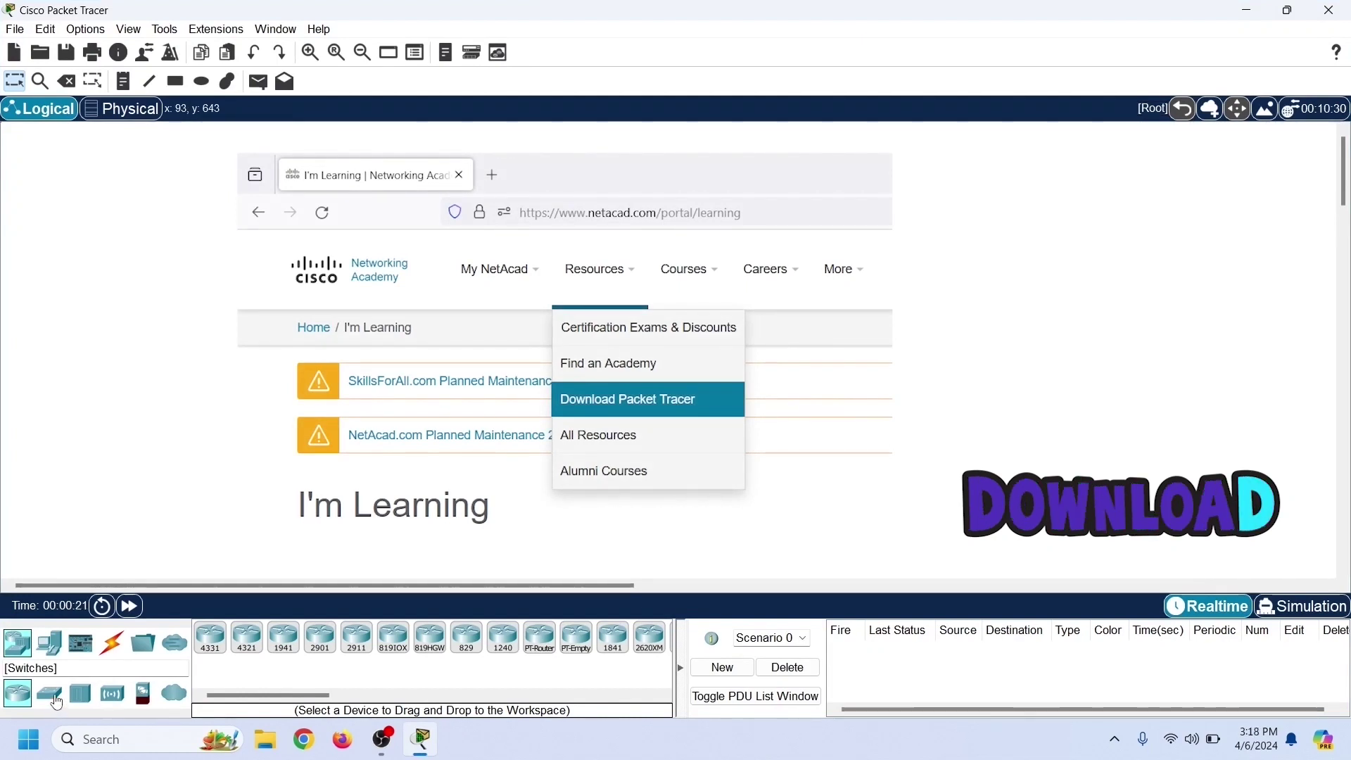
# - Place four 2960 switches side by side across the logical workspace
pyautogui.click(56, 701)
pyautogui.click(218, 655)
pyautogui.click(291, 373)
pyautogui.click(416, 369)
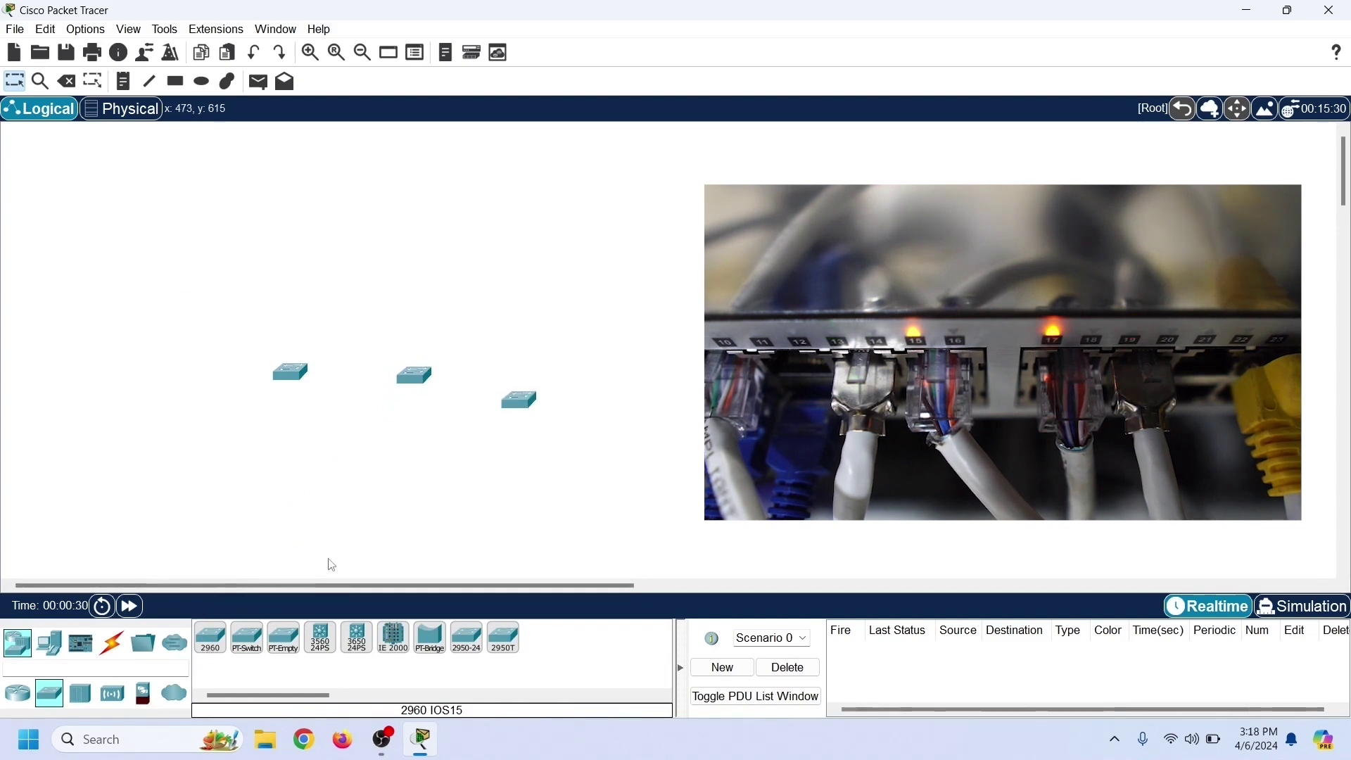
pyautogui.click(653, 384)
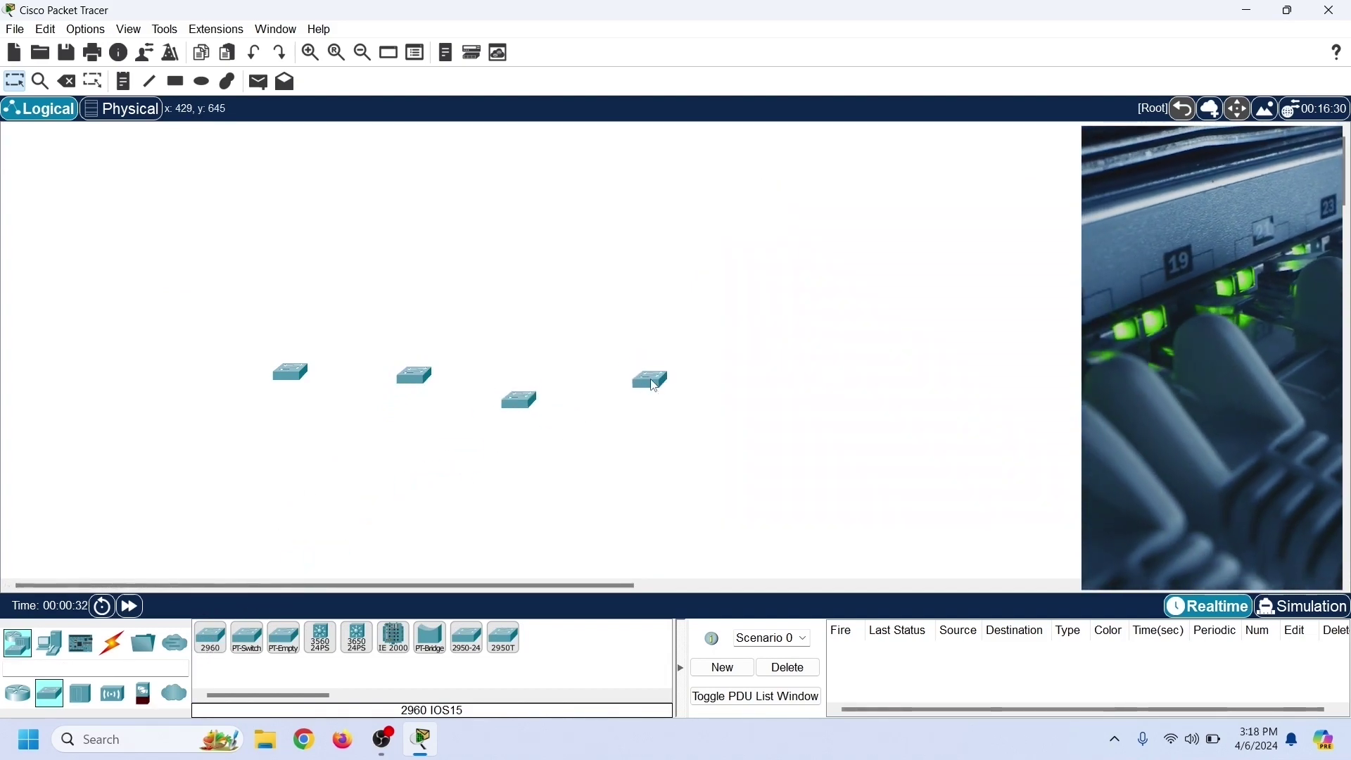
# - Add a PC before the first switch and a server after the fourth switch
pyautogui.click(49, 643)
pyautogui.click(211, 638)
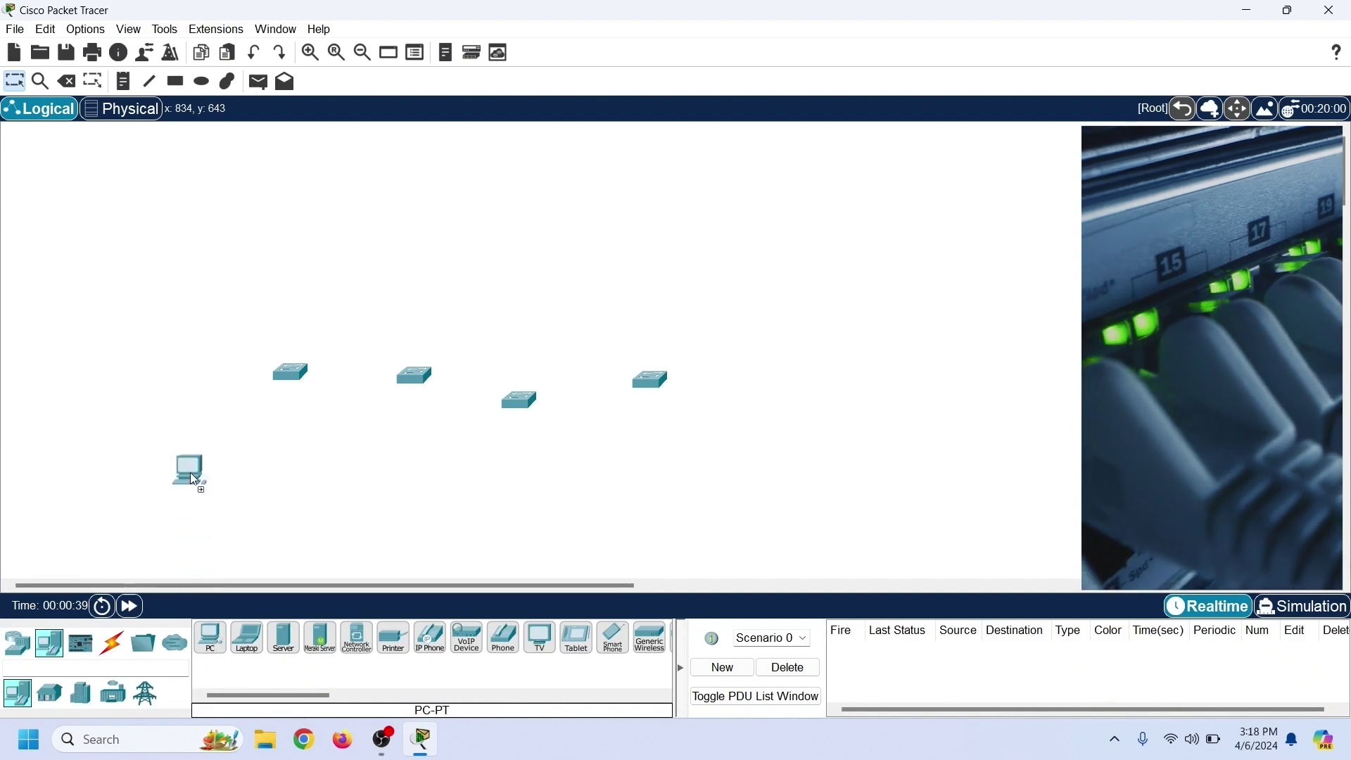
pyautogui.click(202, 360)
pyautogui.click(283, 638)
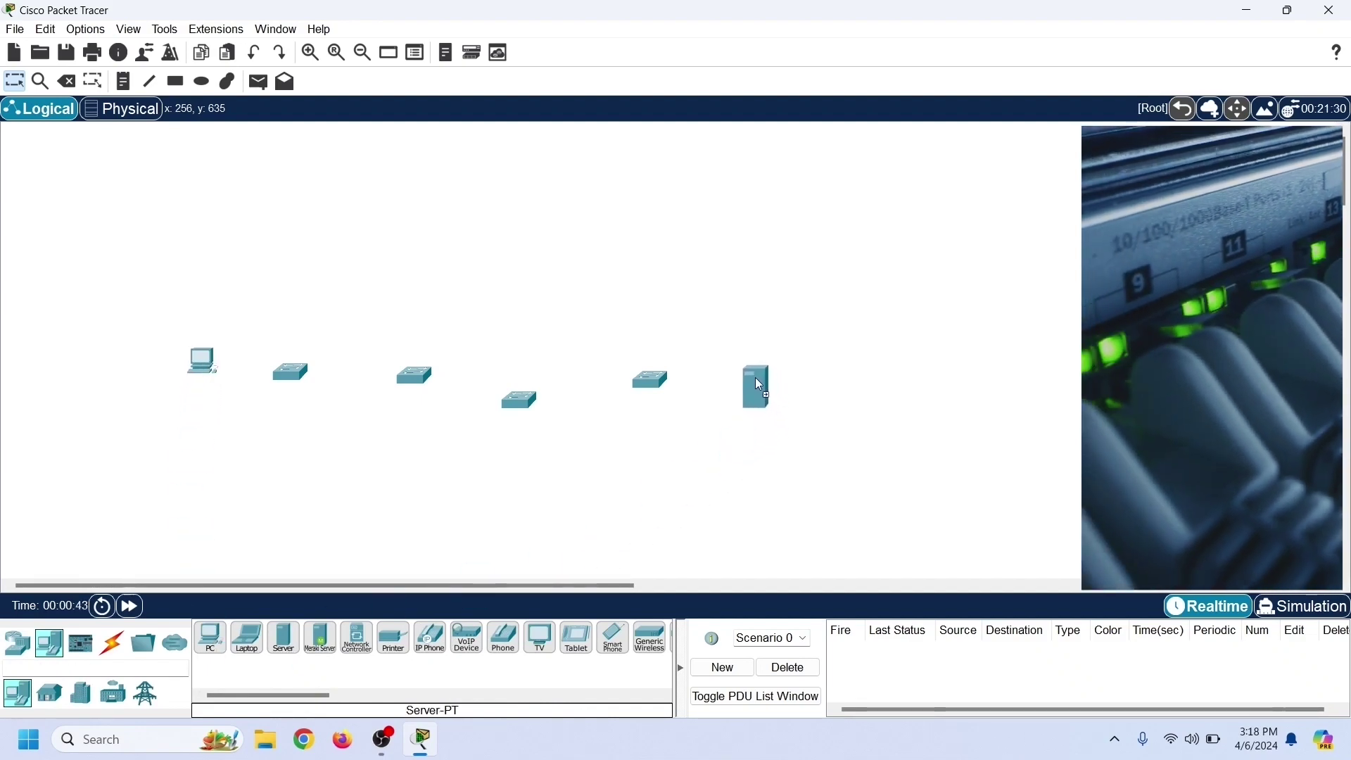
pyautogui.click(760, 386)
# - Connect the PC to FastEthernet0/1 of the first switch with a copper straight-through cable
pyautogui.click(111, 646)
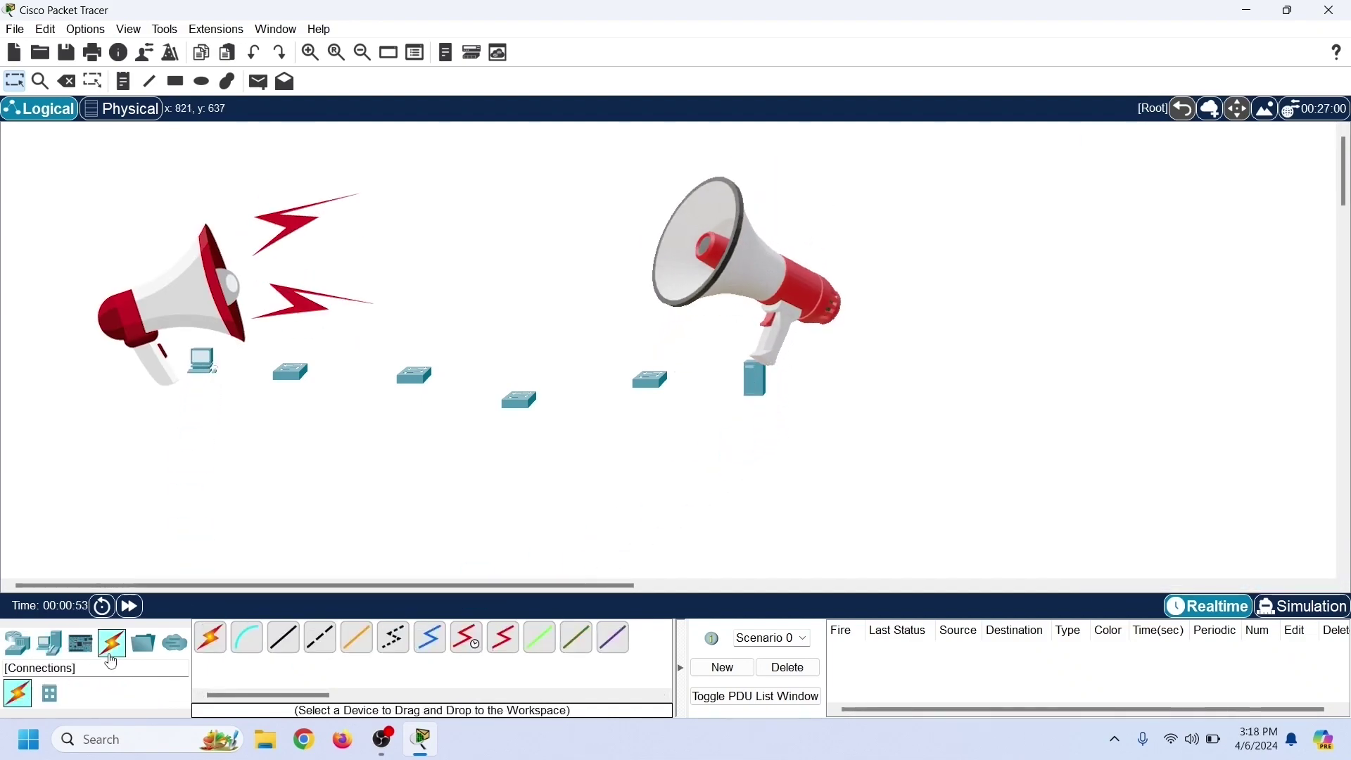
pyautogui.click(285, 640)
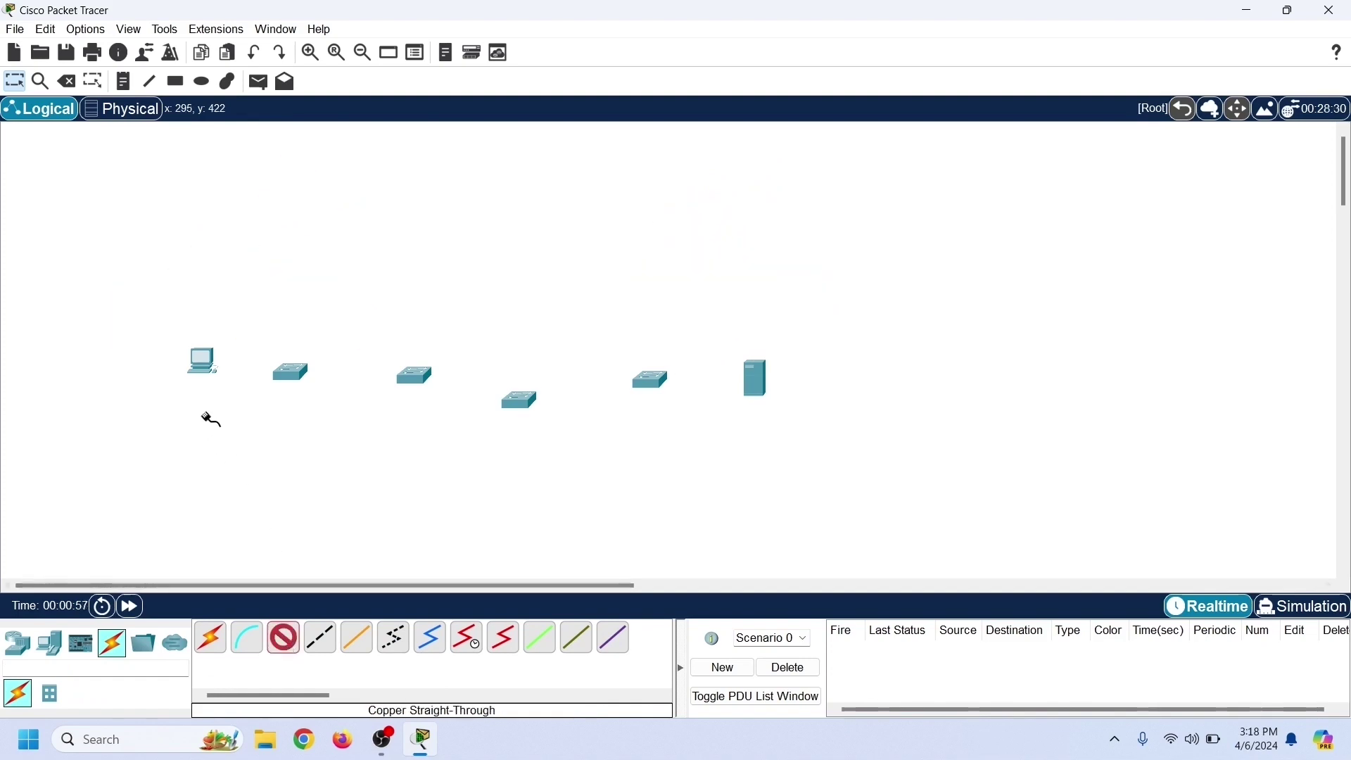
pyautogui.click(202, 359)
pyautogui.click(250, 431)
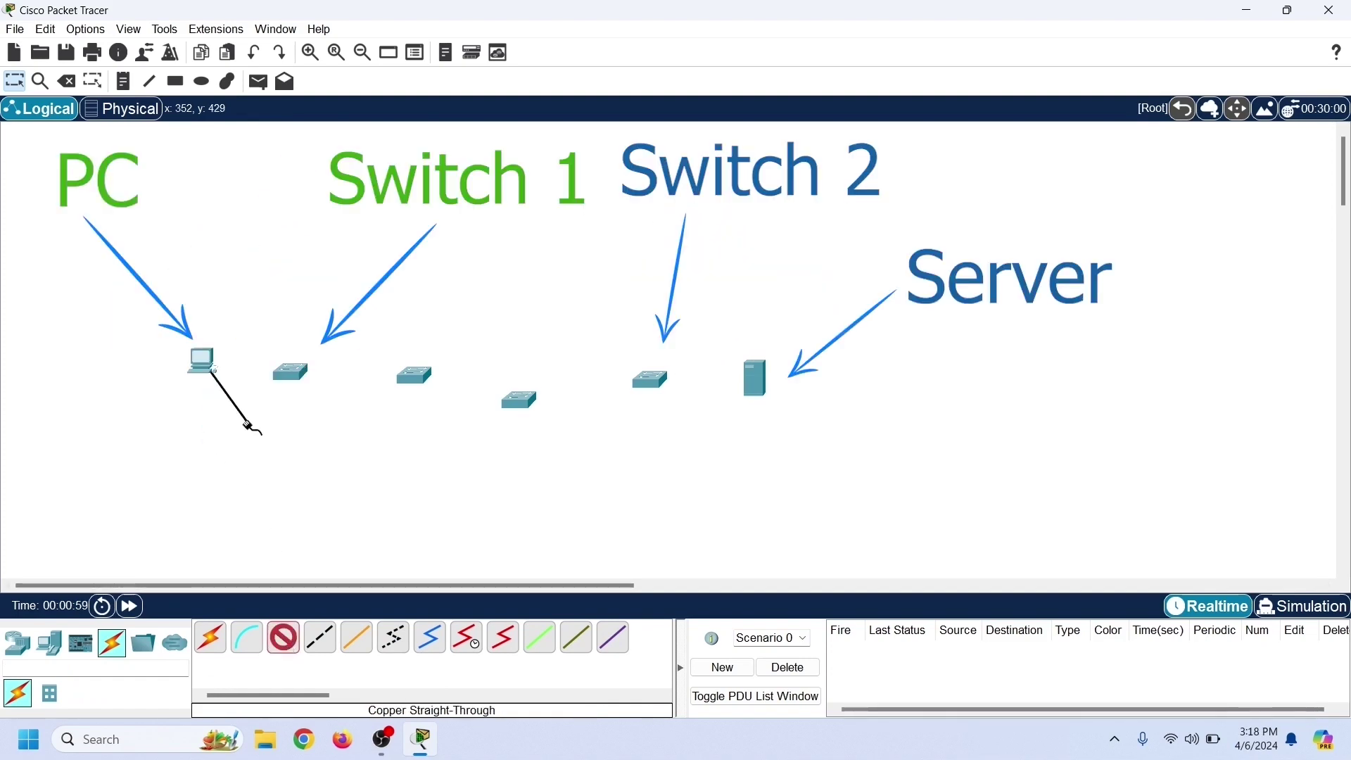
pyautogui.click(285, 372)
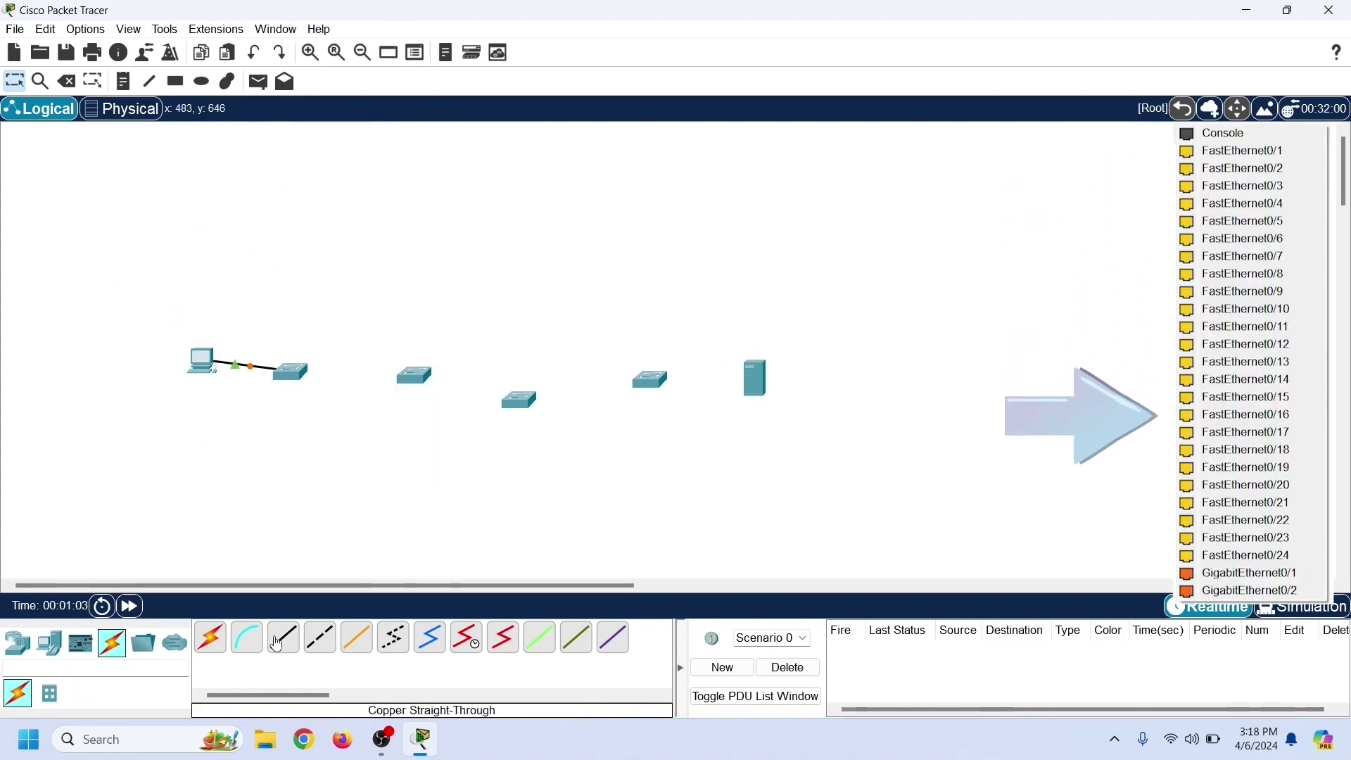
# - Connect the server to FastEthernet0/1 of the fourth switch with a copper straight-through cable
pyautogui.click(755, 378)
pyautogui.click(781, 393)
pyautogui.click(651, 380)
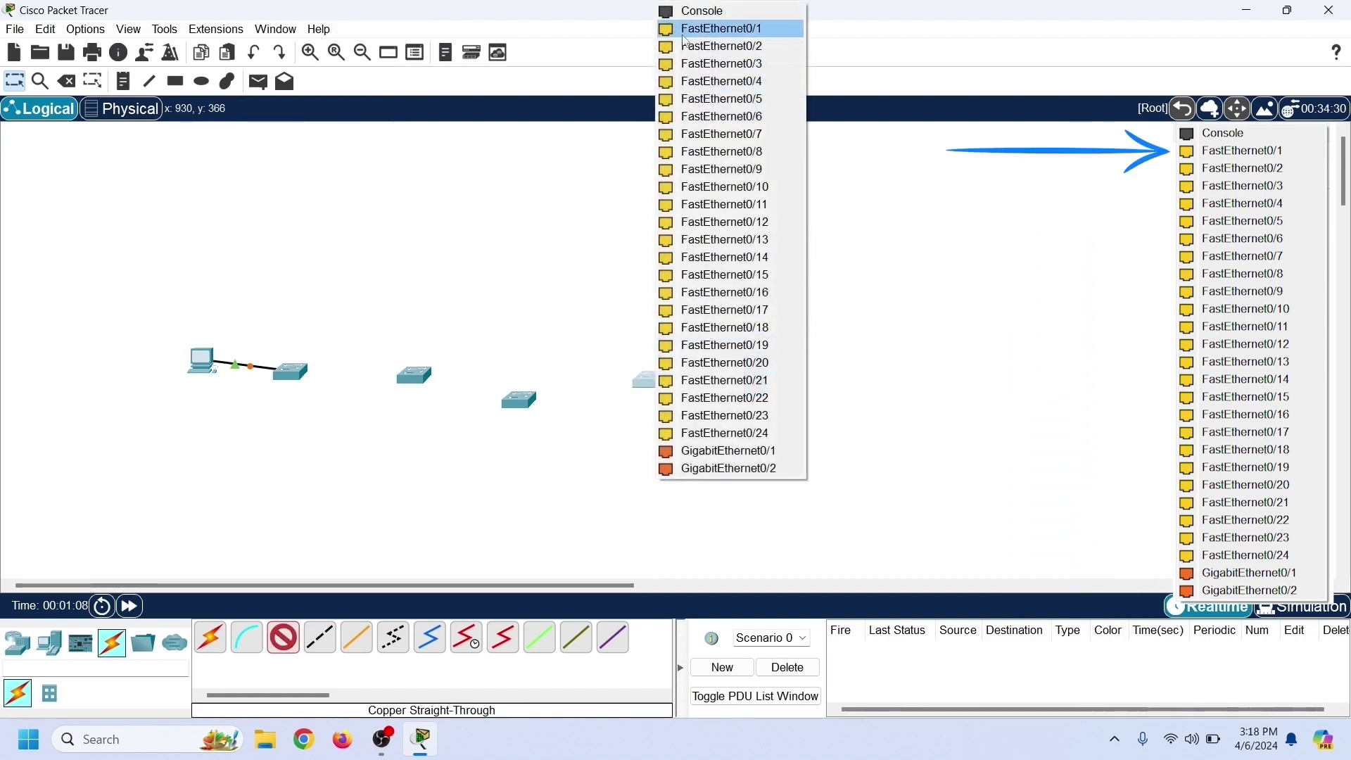
pyautogui.click(704, 28)
# - Link the first and second switches through their GigabitEthernet0/1 ports with a copper cross-over cable
pyautogui.click(326, 642)
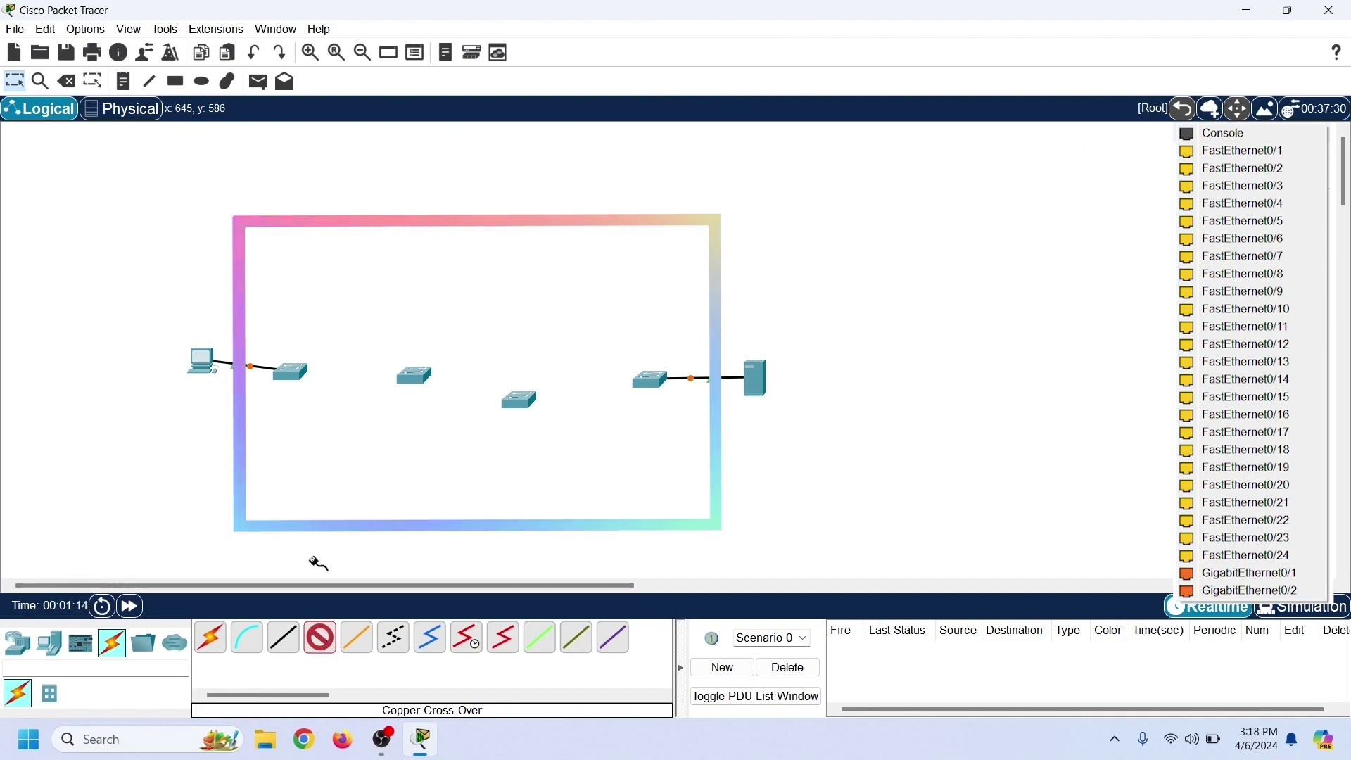
pyautogui.click(304, 371)
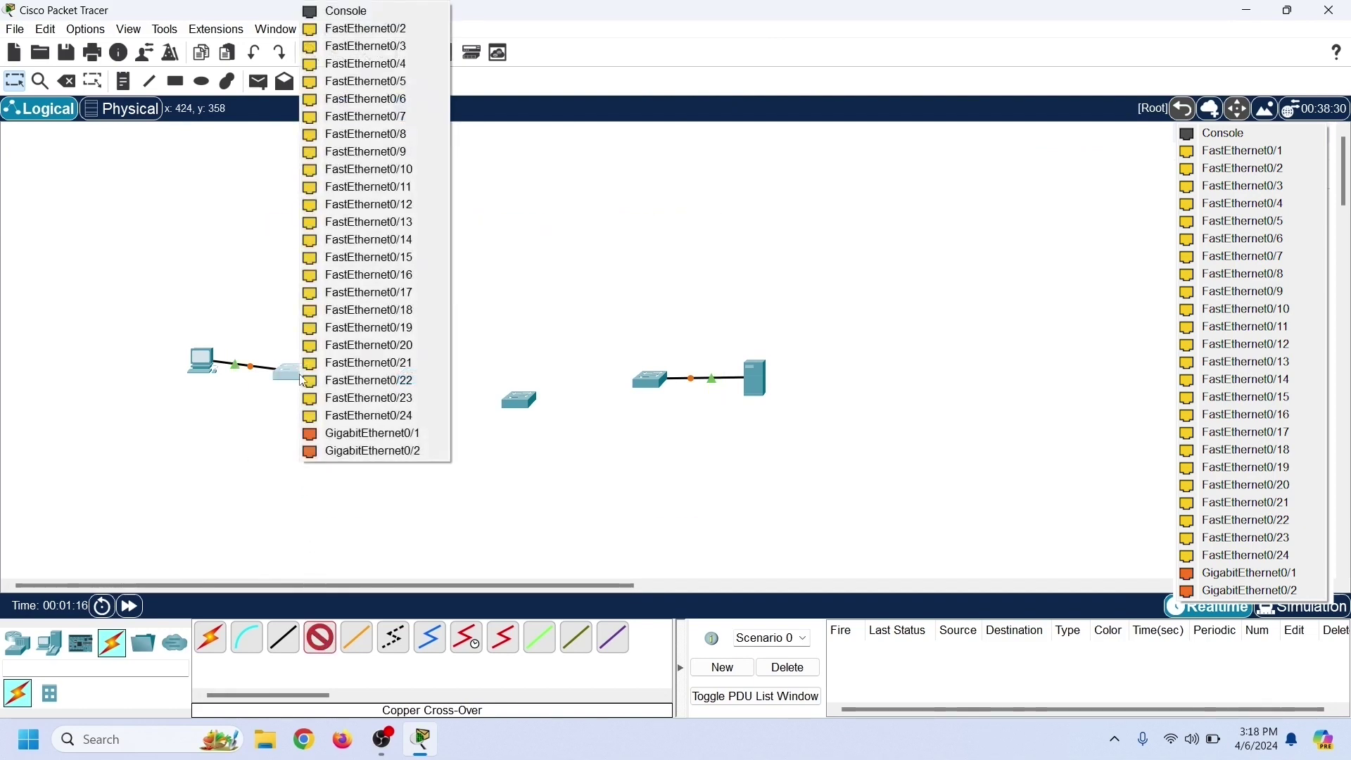
pyautogui.click(343, 432)
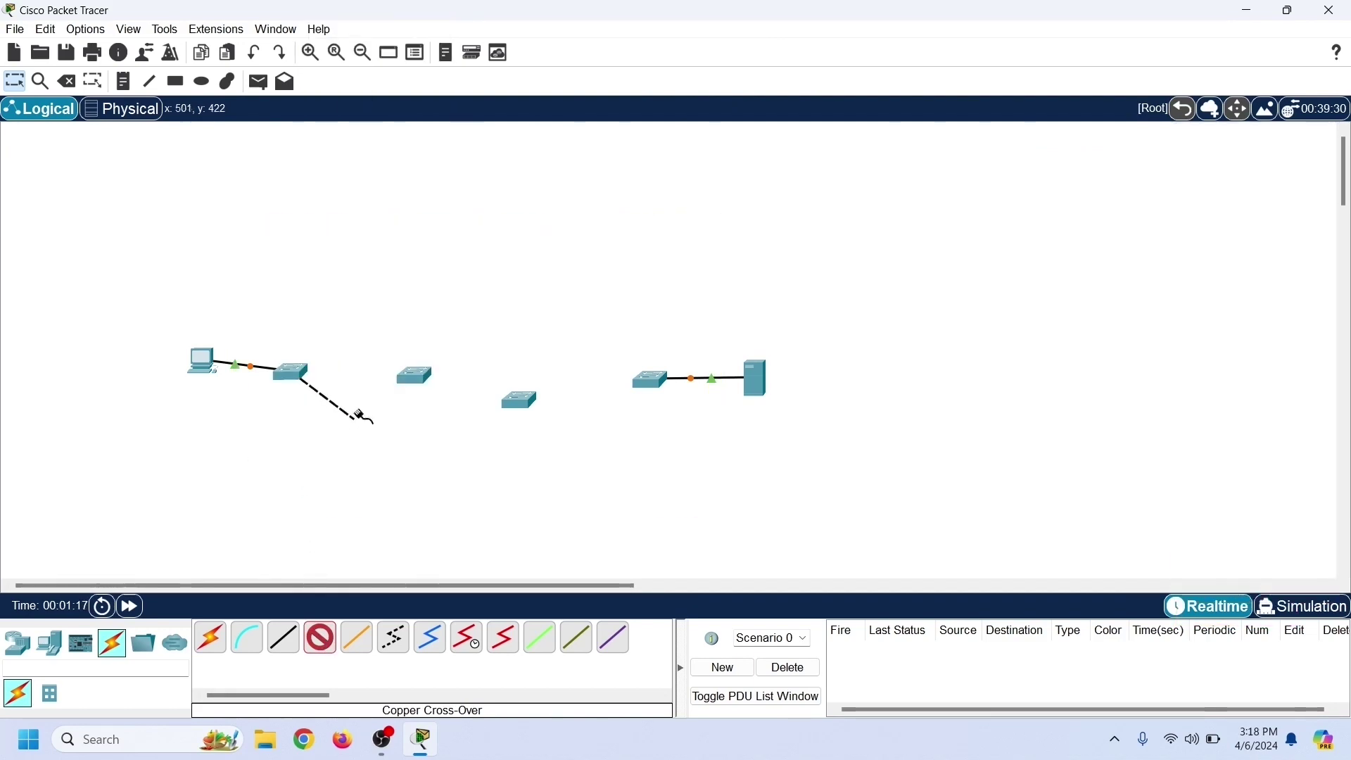
pyautogui.click(413, 374)
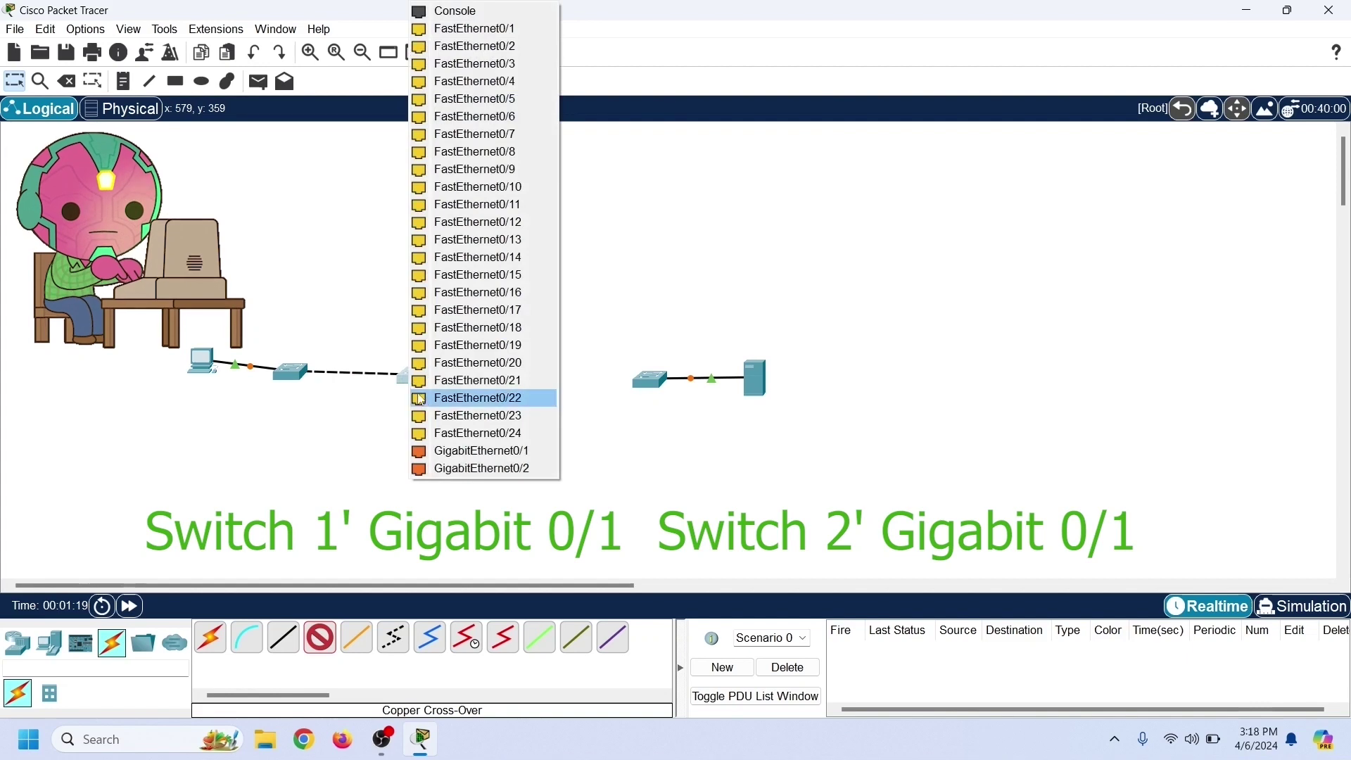
pyautogui.click(453, 451)
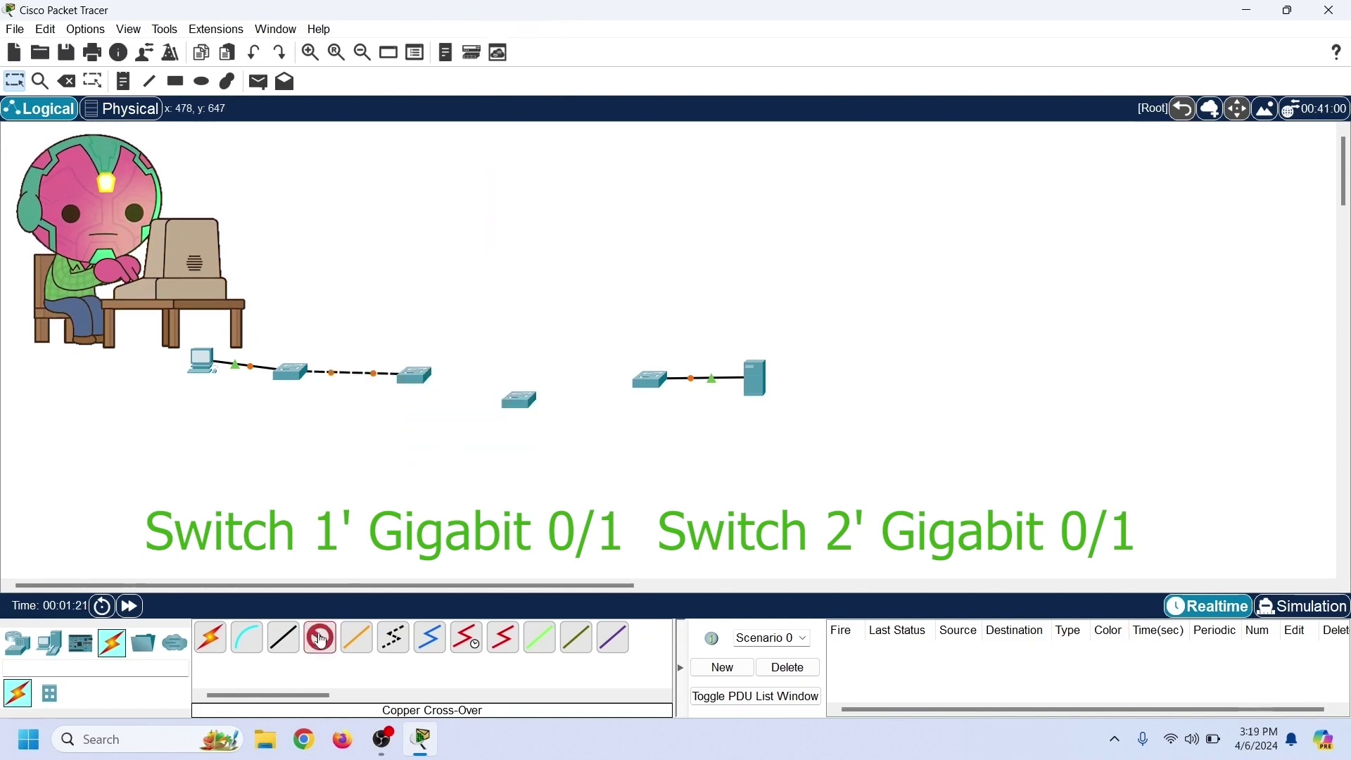
# - Link the second and third switches through their GigabitEthernet0/2 ports with a copper cross-over cable
pyautogui.click(420, 376)
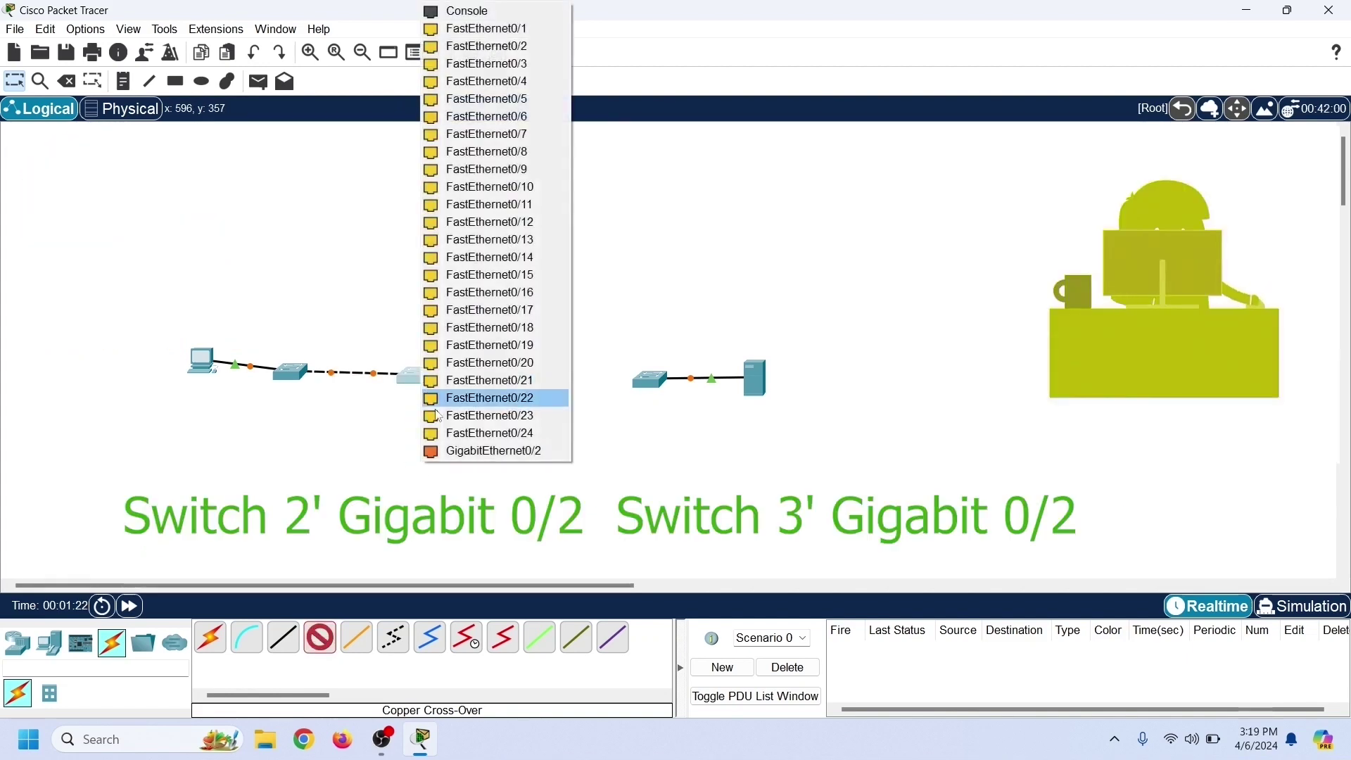
pyautogui.click(456, 451)
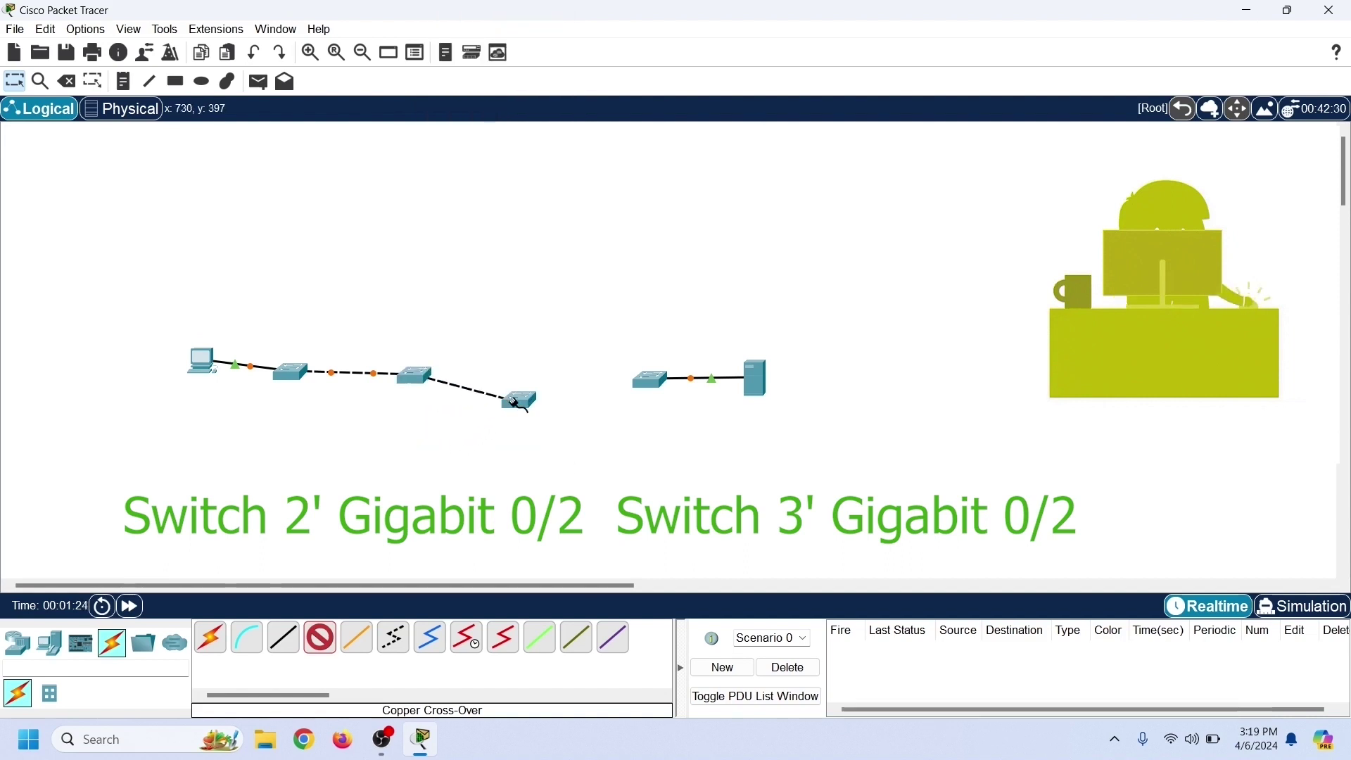
pyautogui.click(518, 403)
pyautogui.click(549, 468)
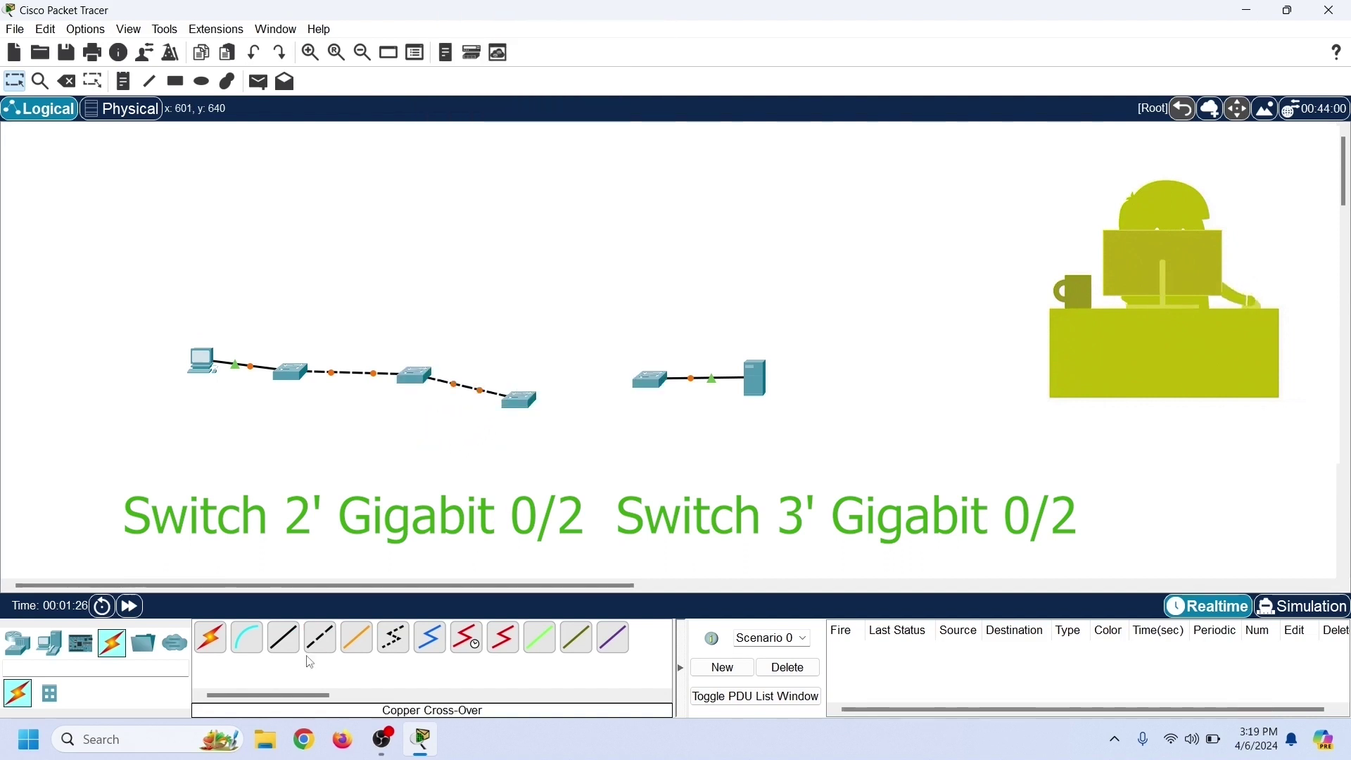
# - Link the third and fourth switches through their GigabitEthernet0/1 ports with a copper cross-over cable
pyautogui.click(321, 639)
pyautogui.click(525, 403)
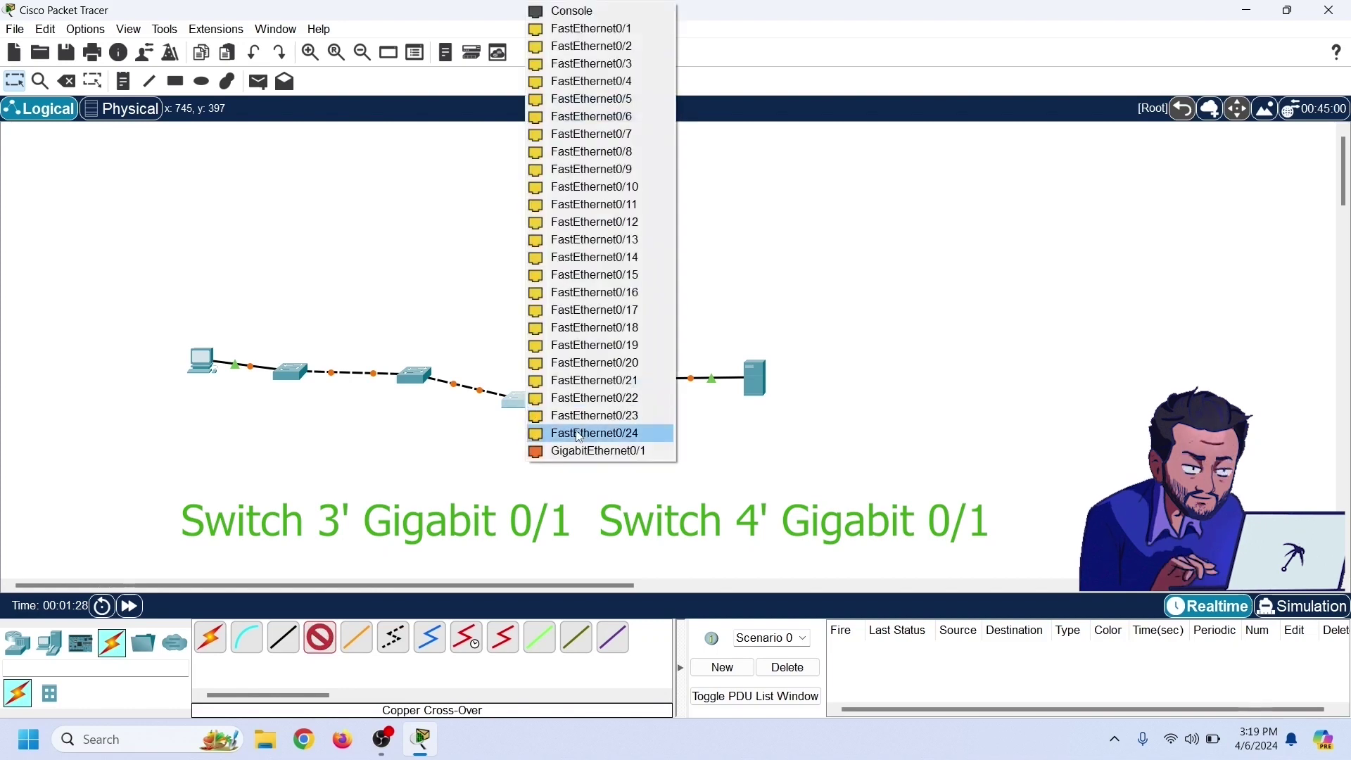
pyautogui.click(591, 450)
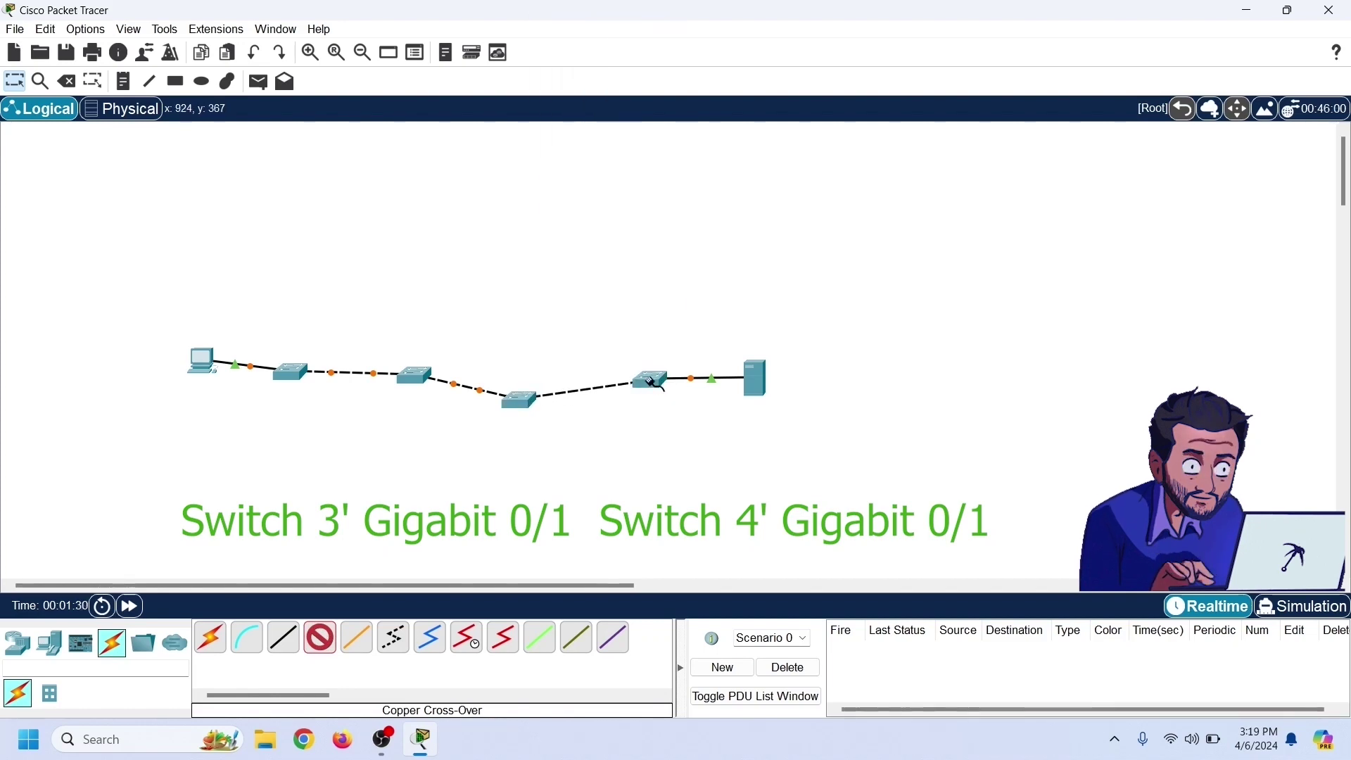
pyautogui.click(651, 381)
pyautogui.click(685, 433)
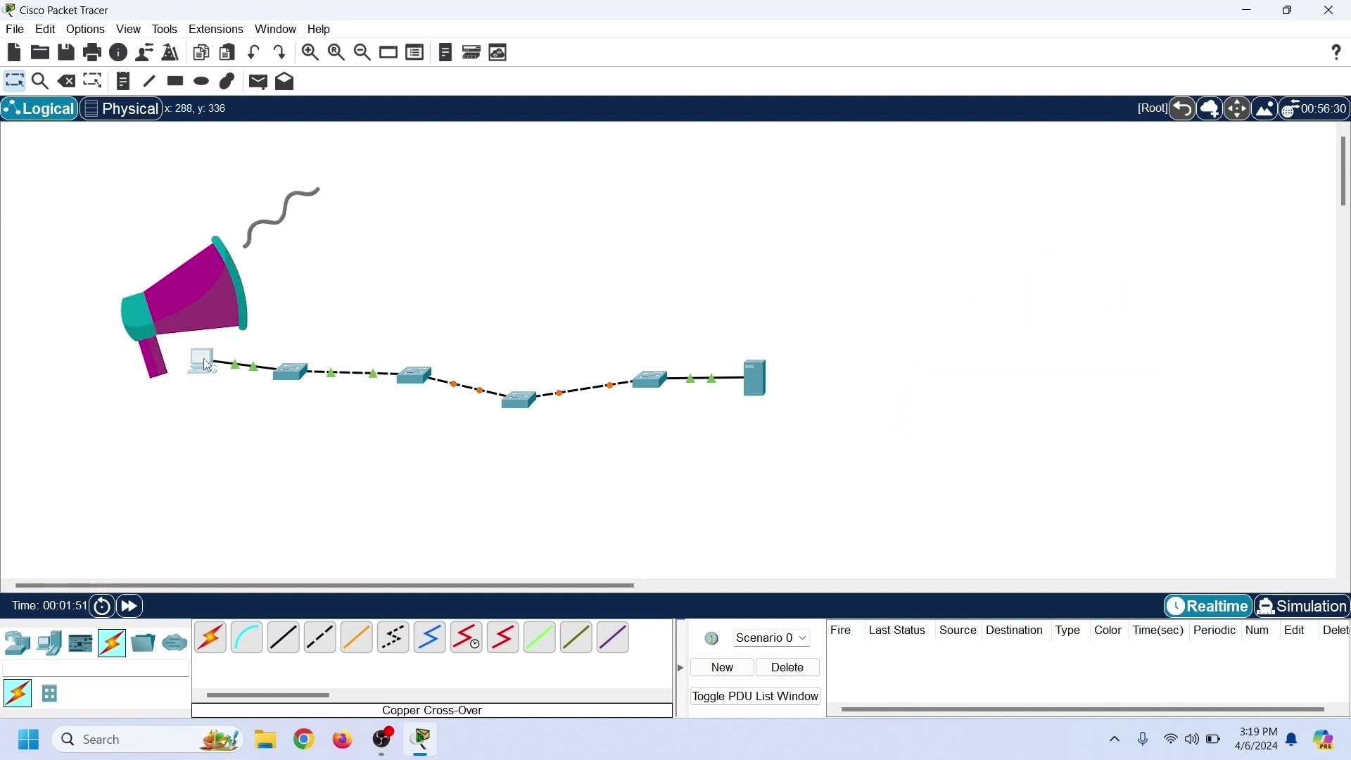
# - Assign PC0 the static IPv4 address 10.0.0.1 with subnet mask 255.0.0.0, and close its window
pyautogui.click(212, 360)
pyautogui.click(539, 198)
pyautogui.click(585, 150)
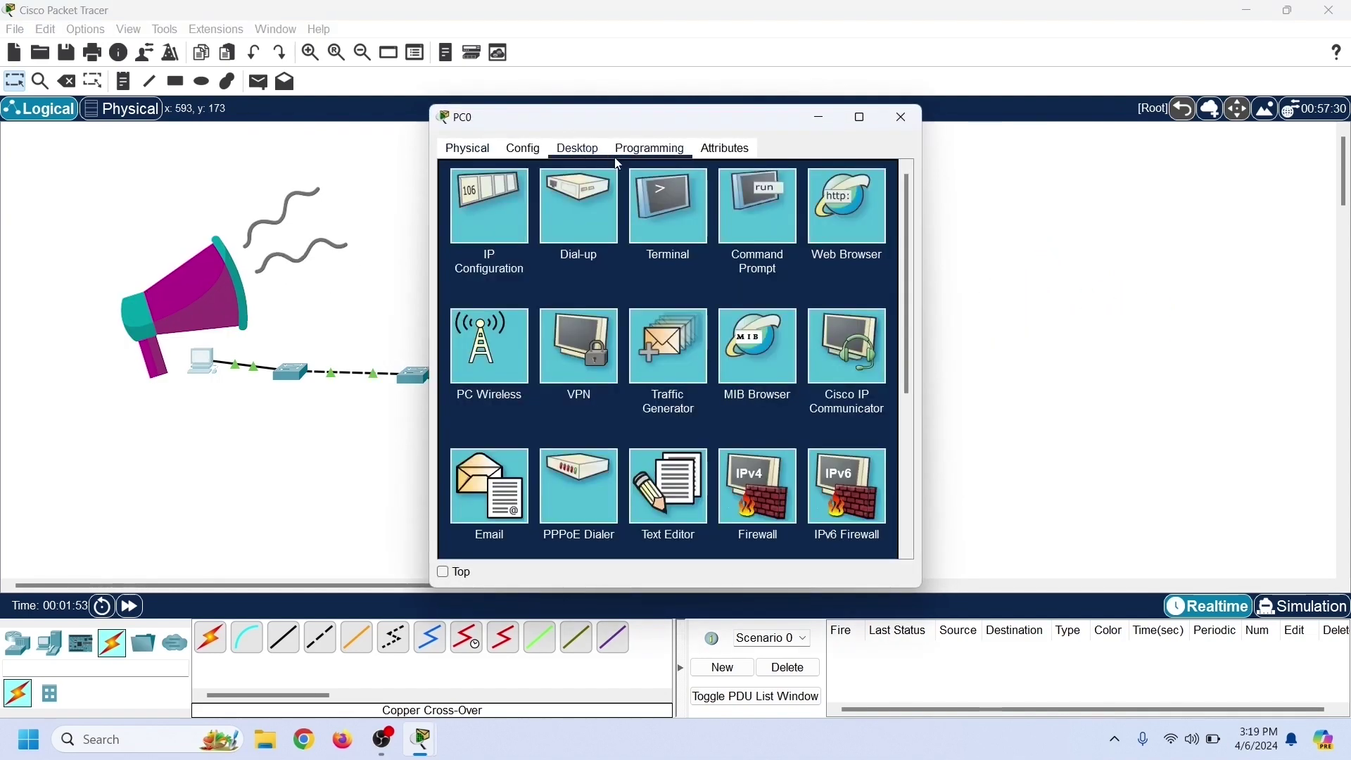
pyautogui.click(490, 211)
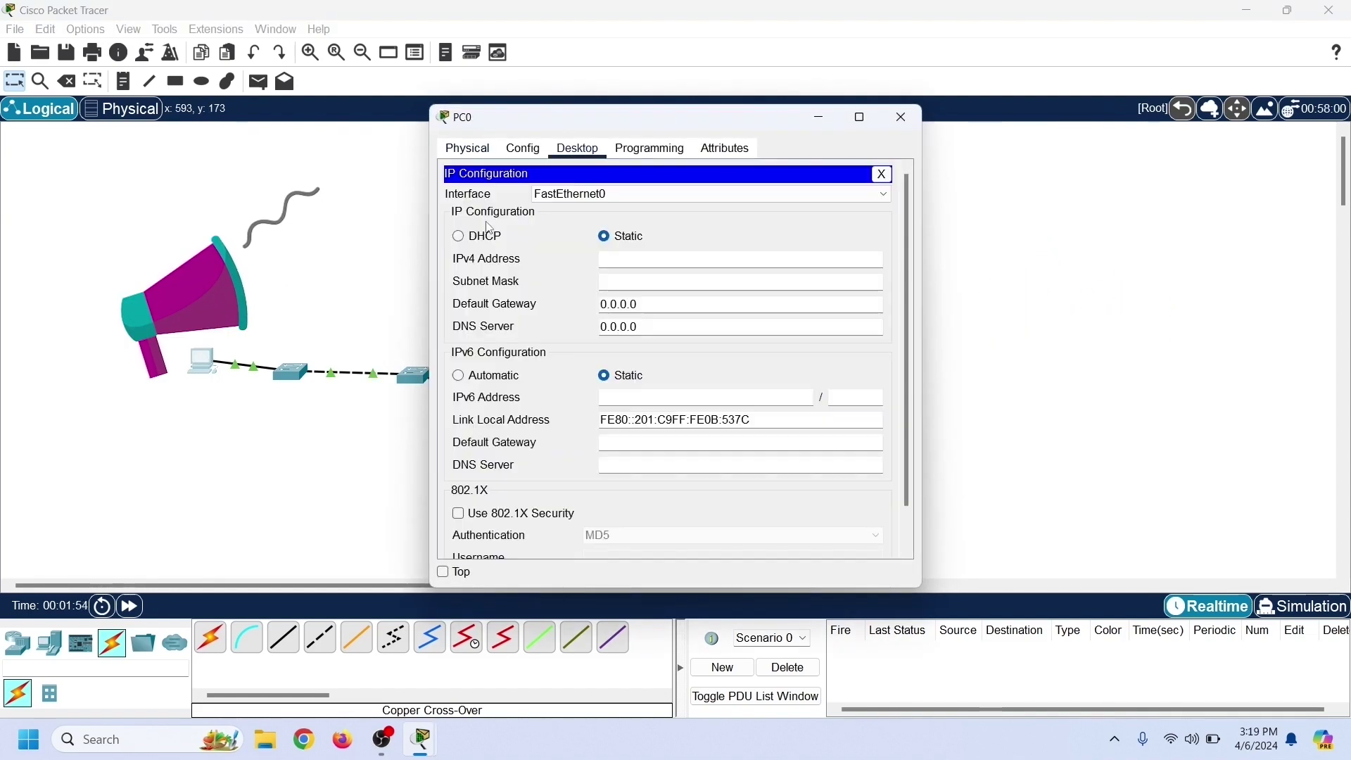
pyautogui.click(619, 261)
pyautogui.write('10')
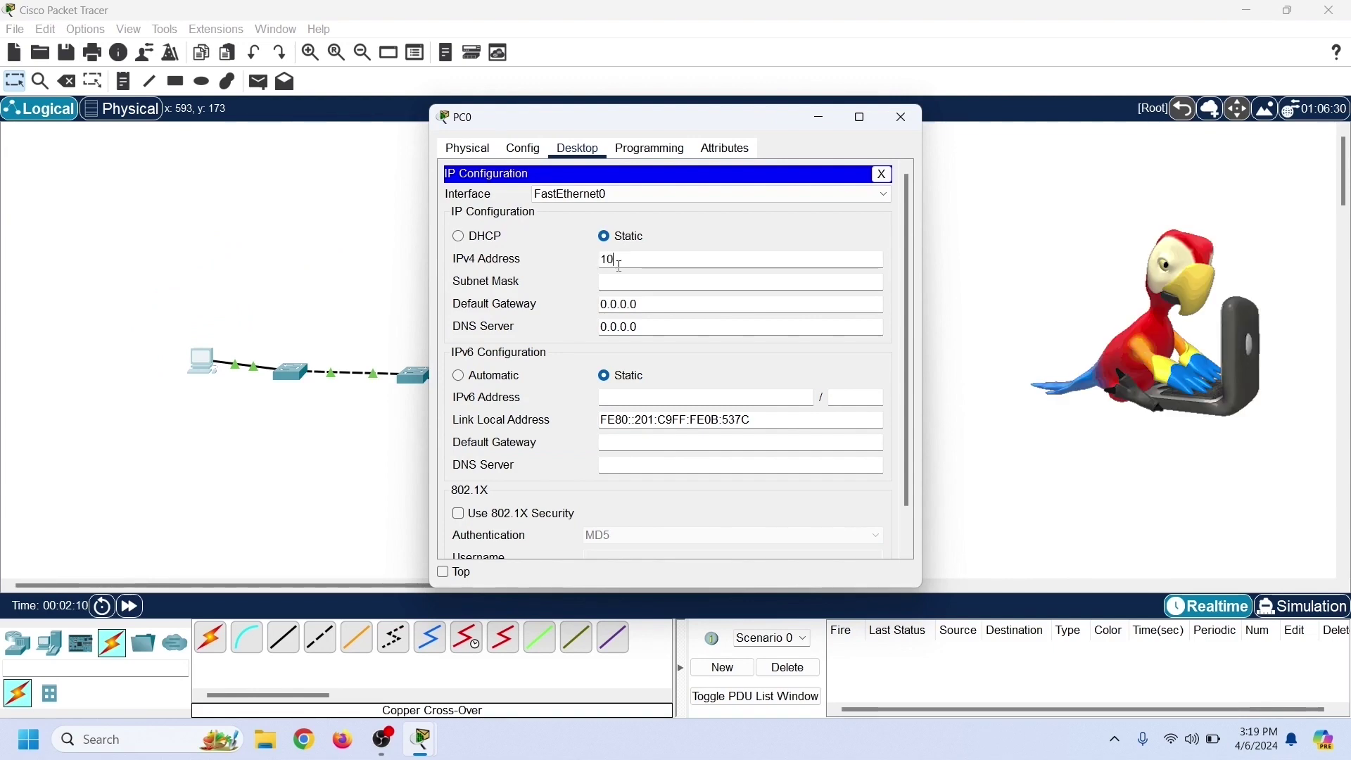
pyautogui.write('.0.0.1')
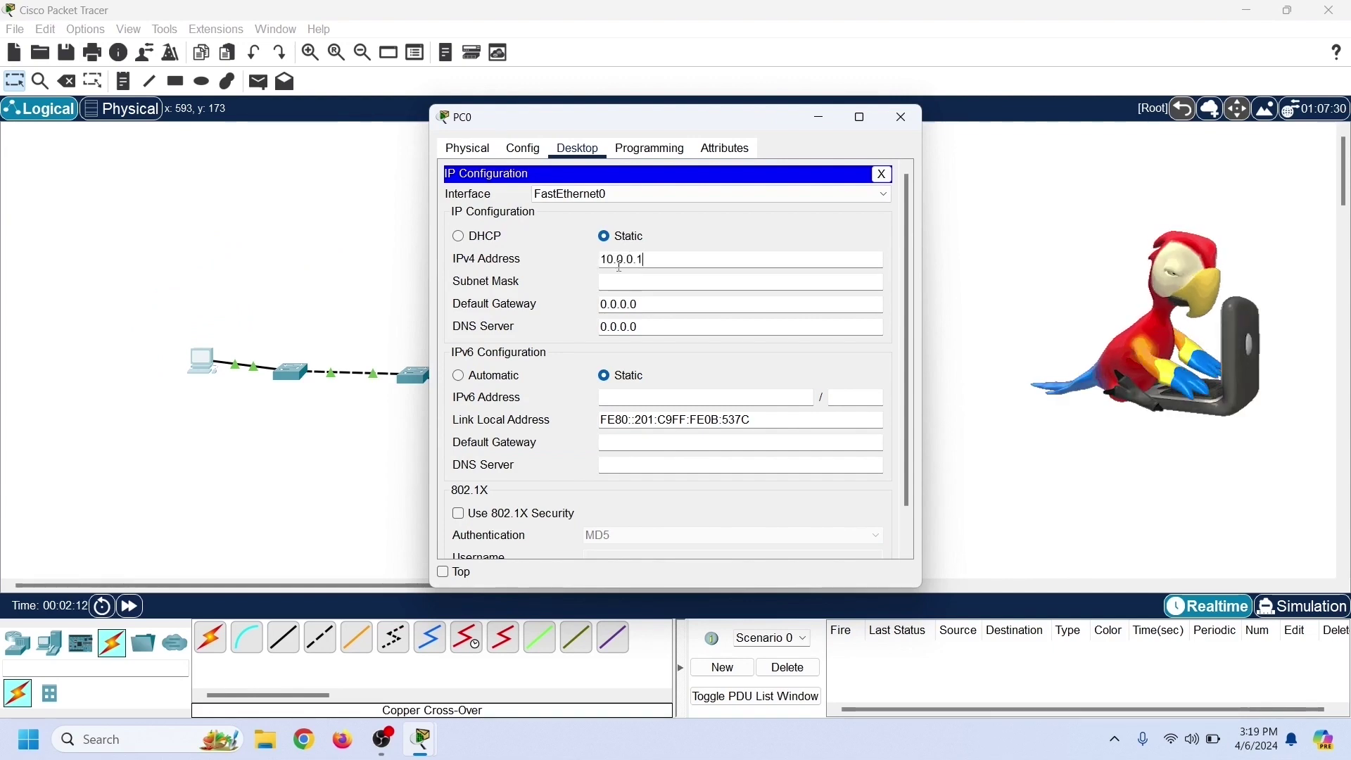
pyautogui.press('Tab')
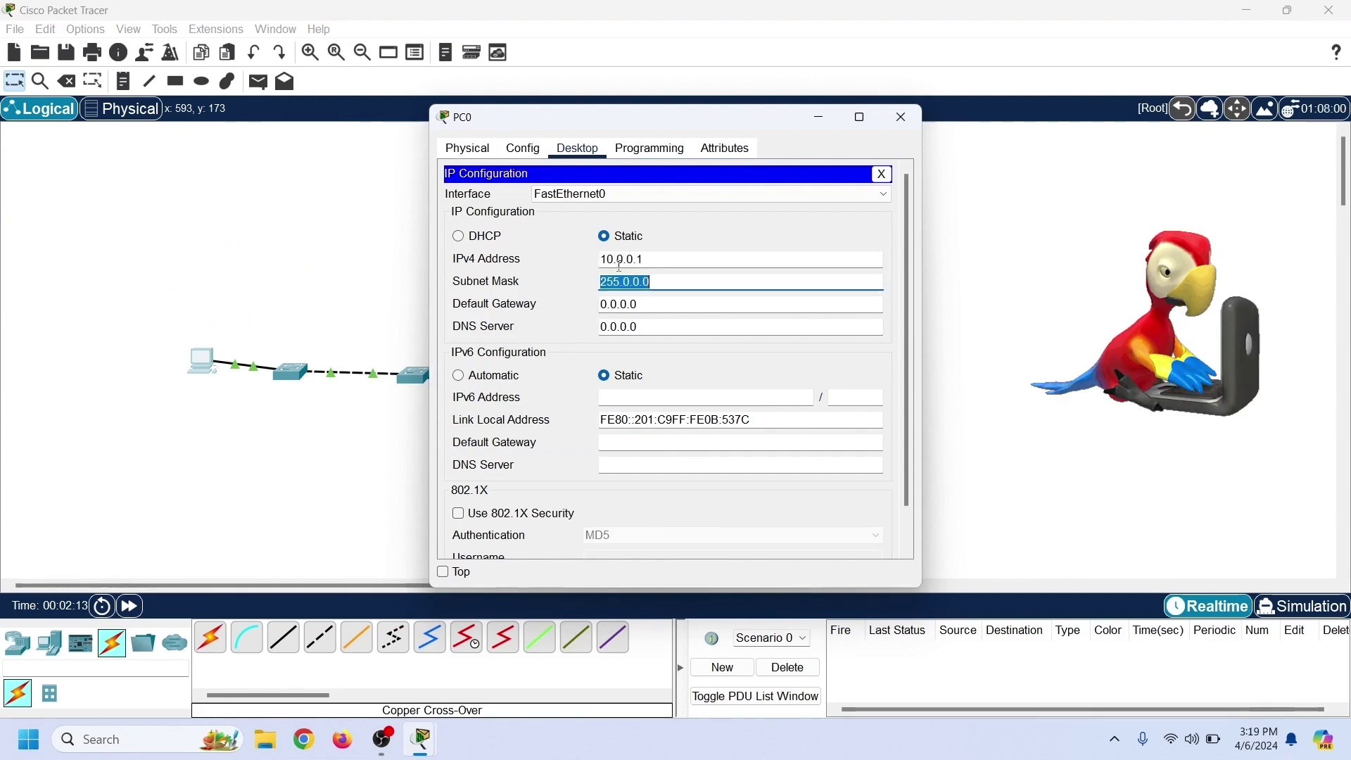
pyautogui.click(739, 260)
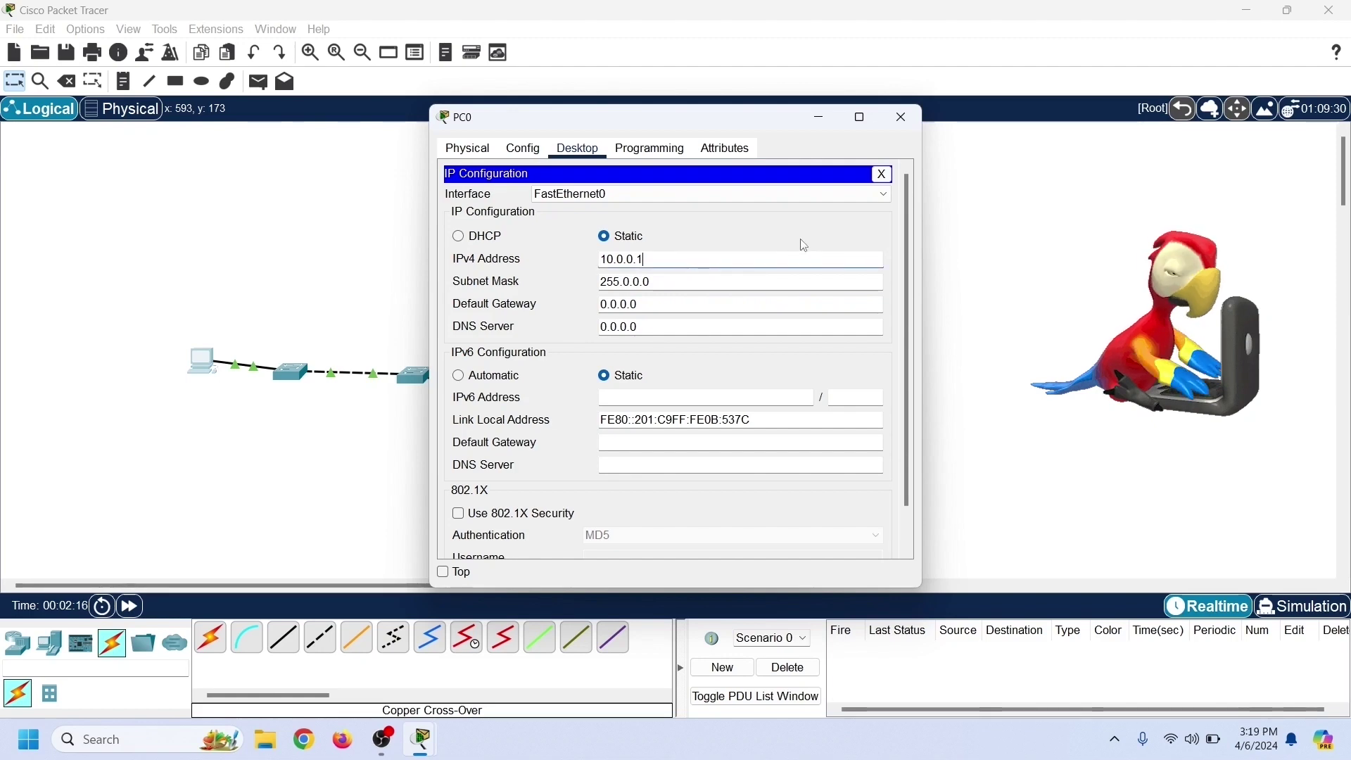
pyautogui.click(882, 173)
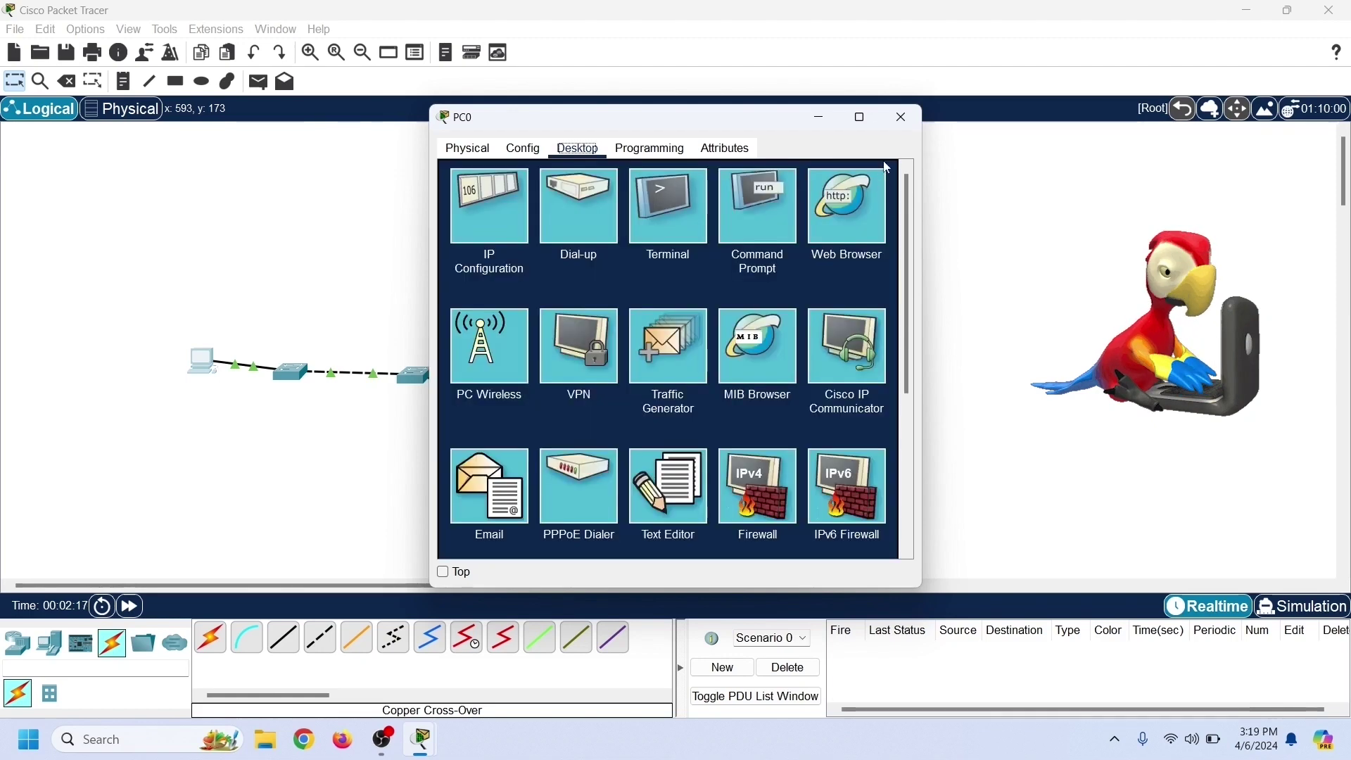
pyautogui.click(903, 130)
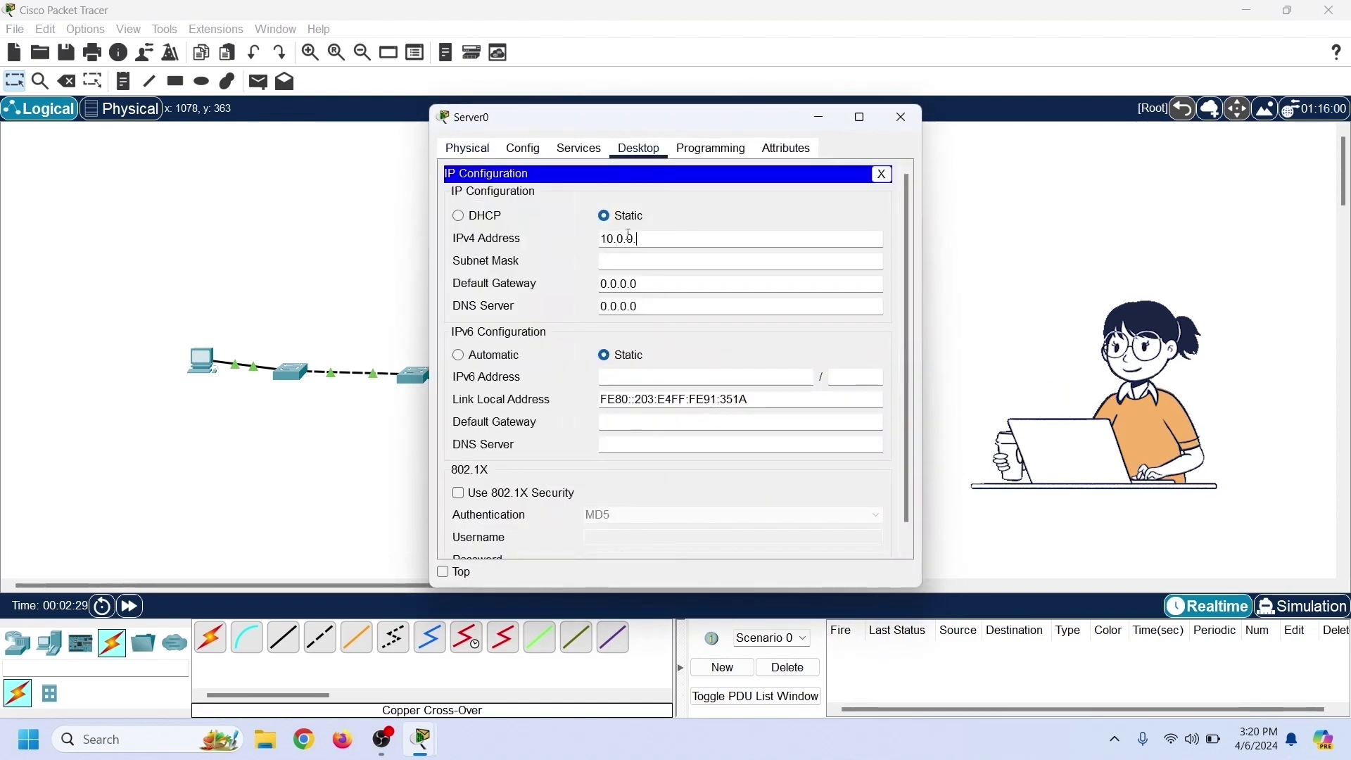
# - Finish Server0's static IPv4 configuration in the 10.0.0 range and close its window
pyautogui.click(881, 174)
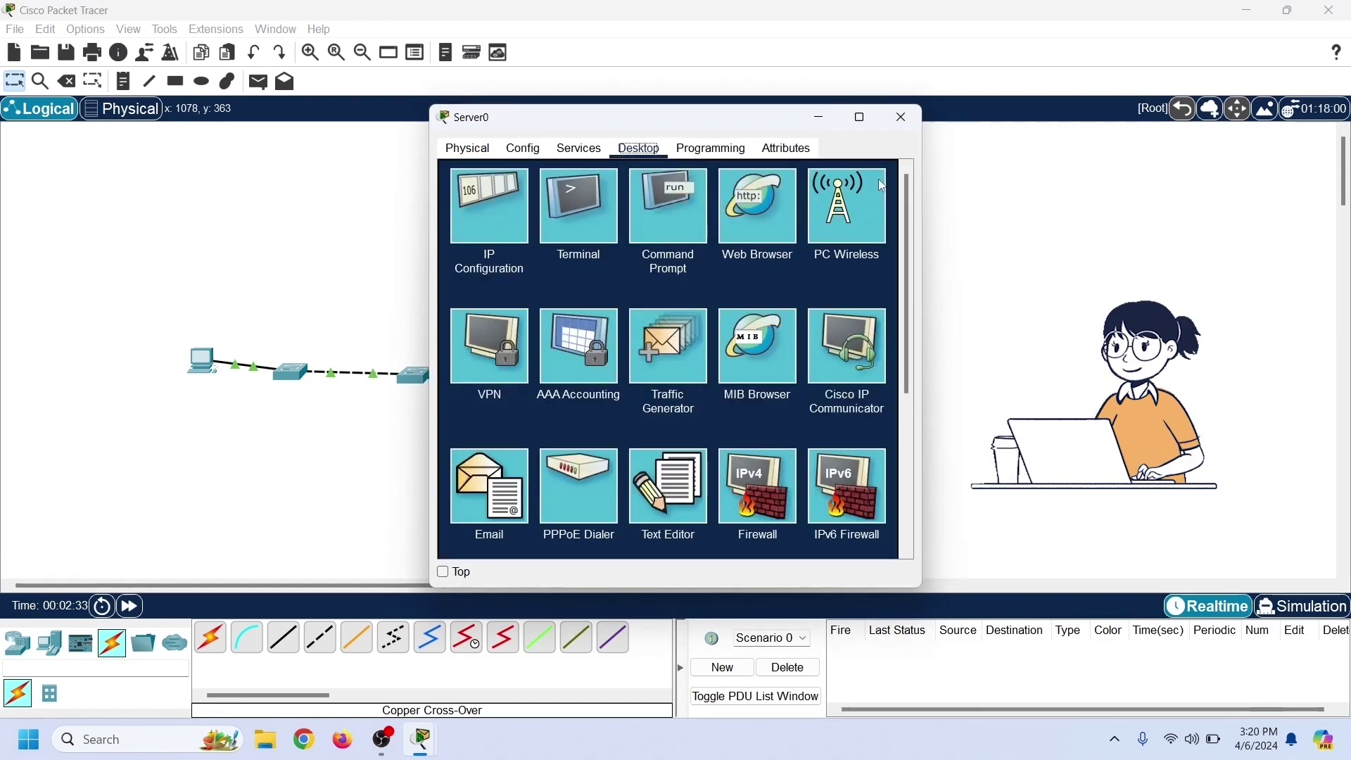
pyautogui.click(901, 118)
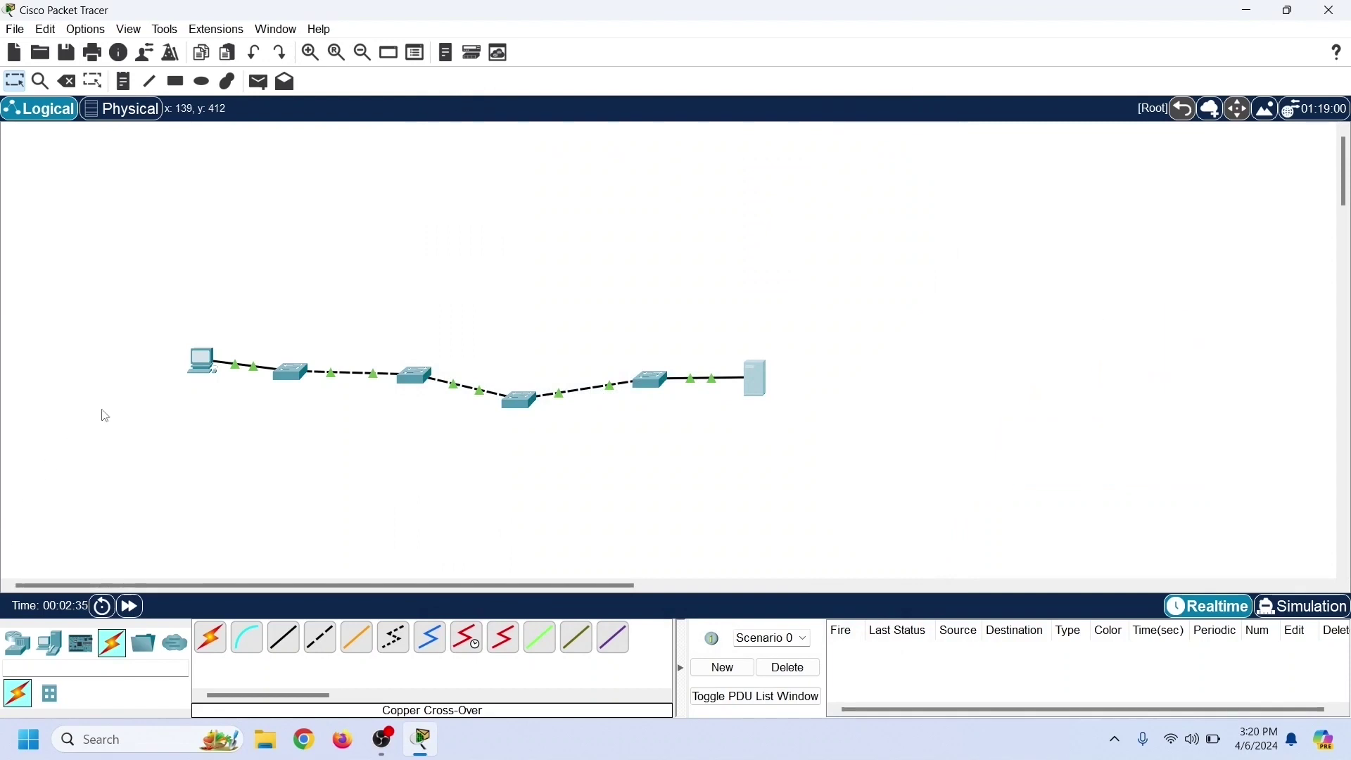
# - Ping the server's address 10.0.0.2 from PC0's Command Prompt
pyautogui.click(202, 361)
pyautogui.moveTo(601, 127); pyautogui.dragTo(955, 127)
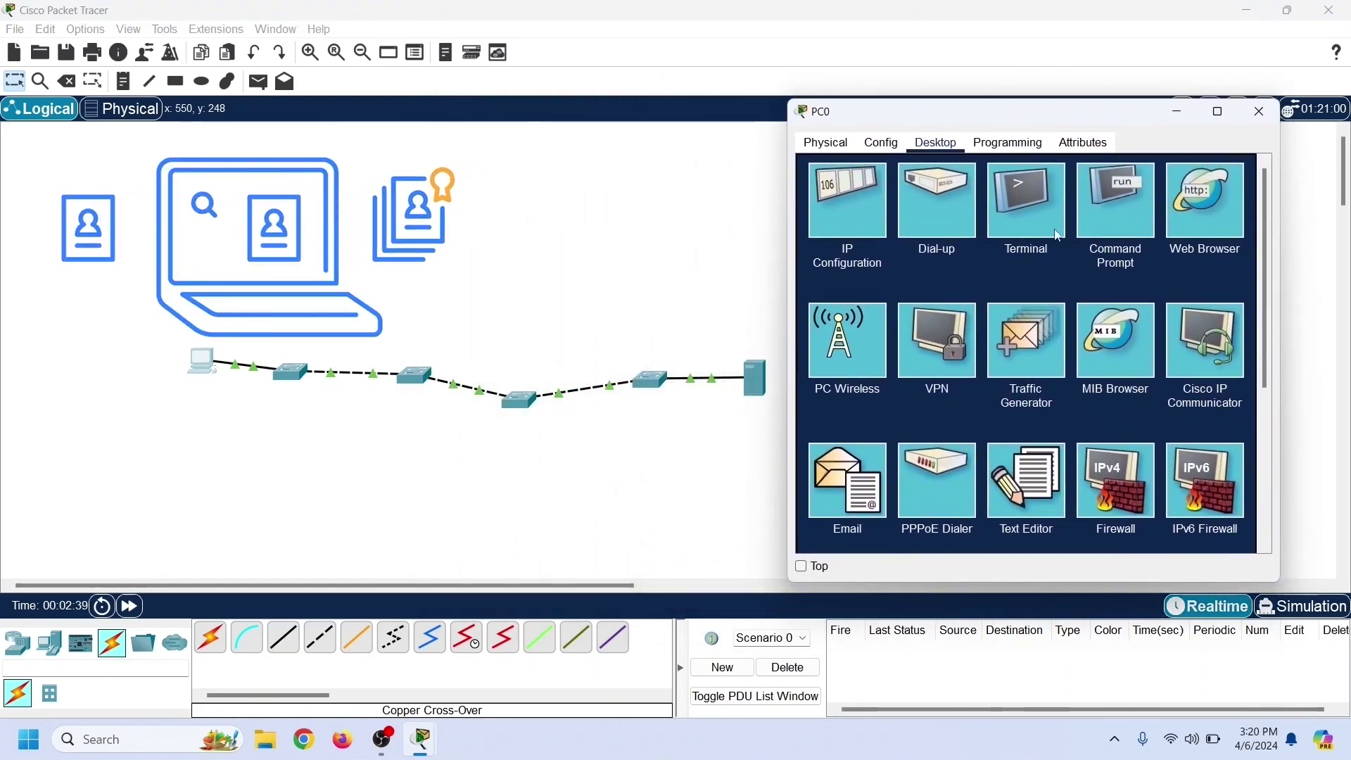
pyautogui.click(1097, 214)
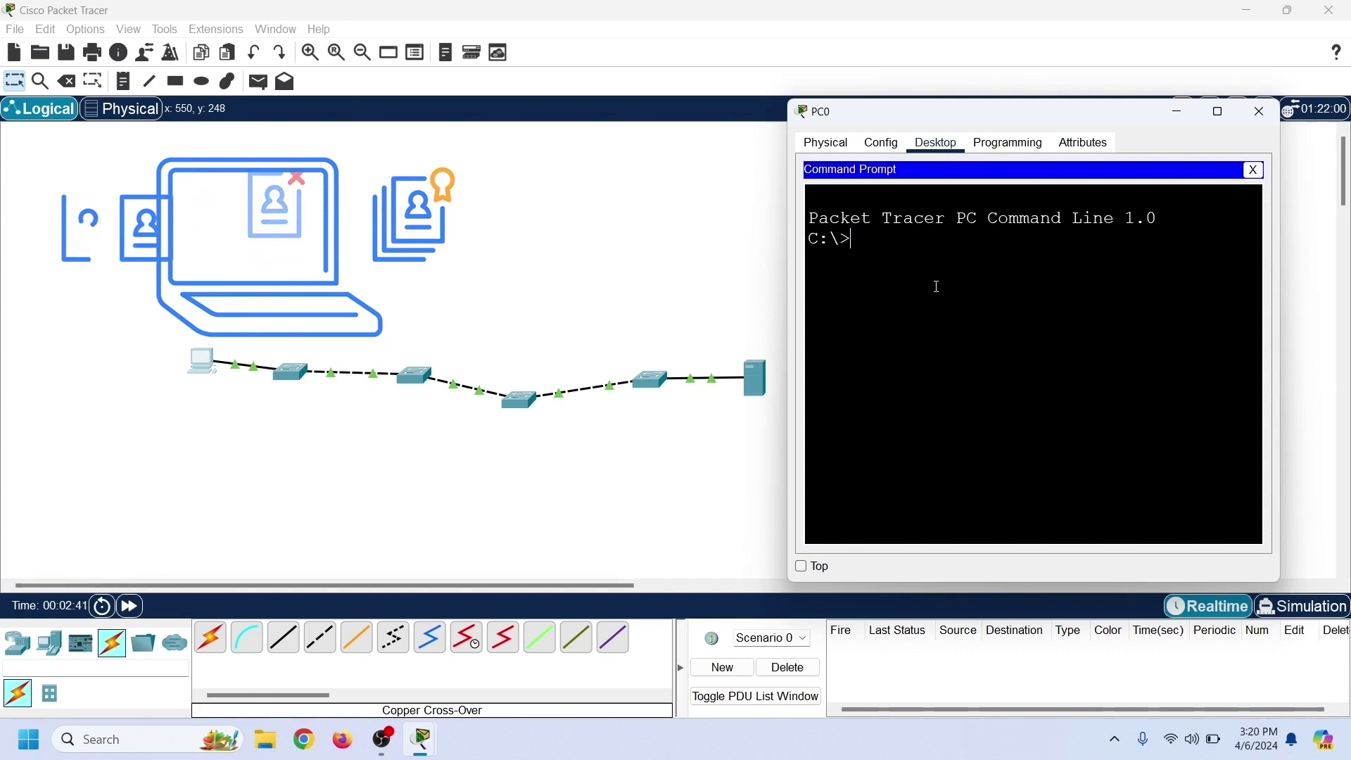
pyautogui.write('ping 10.0')
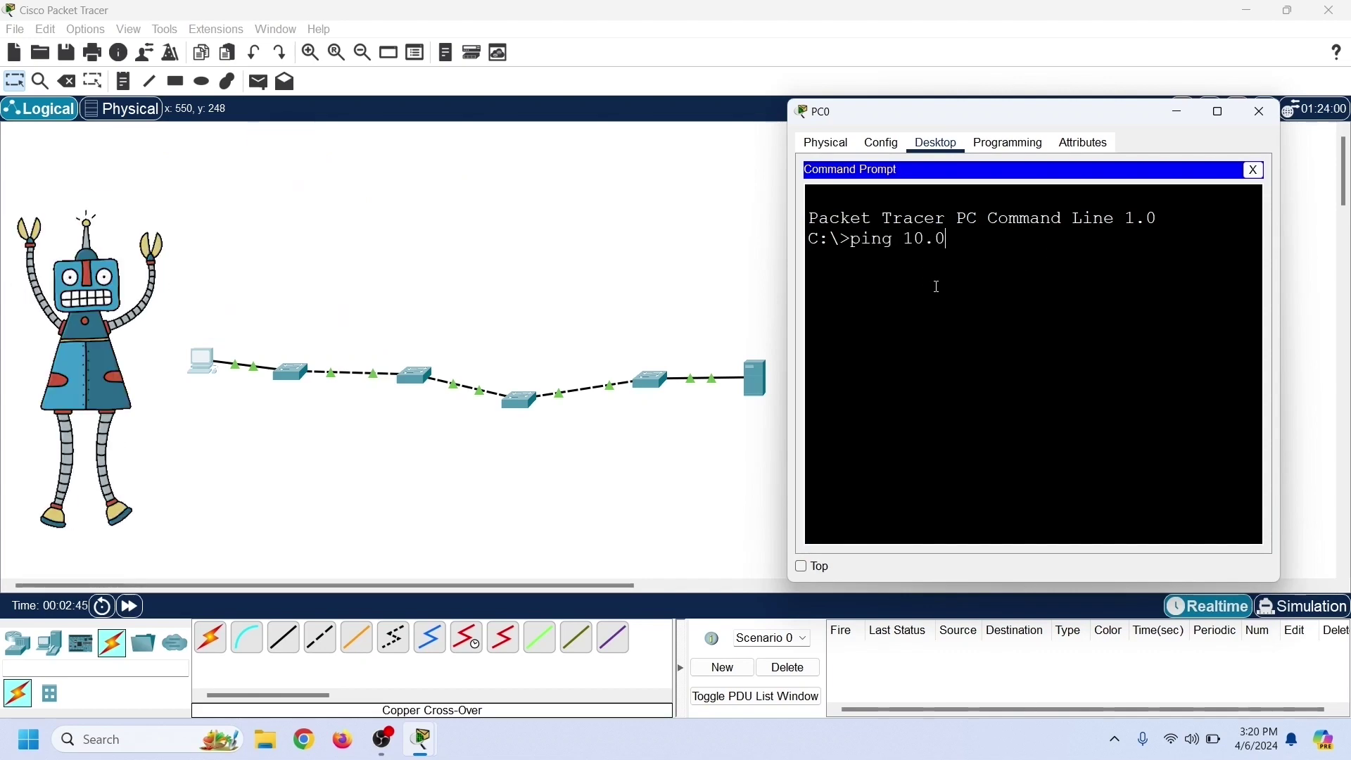
pyautogui.write('.0.2')
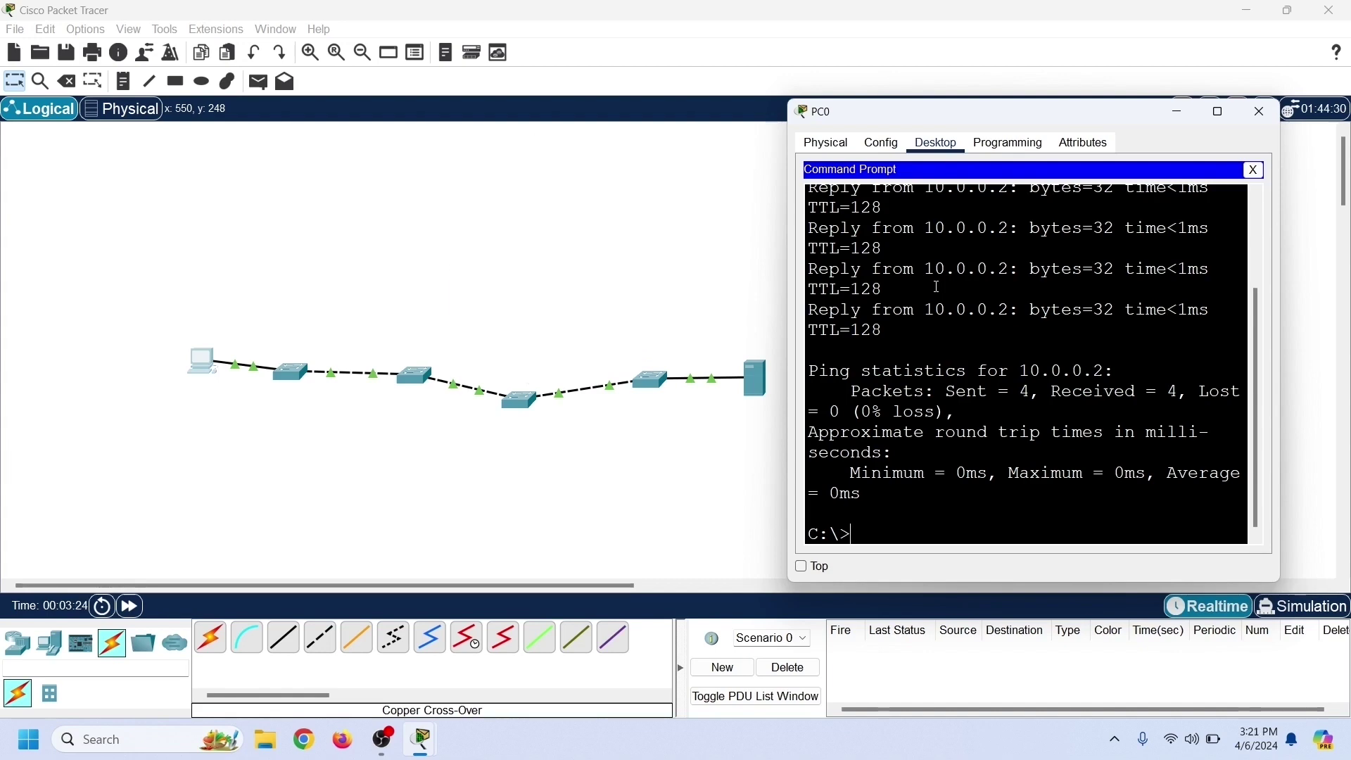
# - Try to ping the broadcast address 255.255.255.255 from PC0, and close the Command Prompt
pyautogui.write('pin')
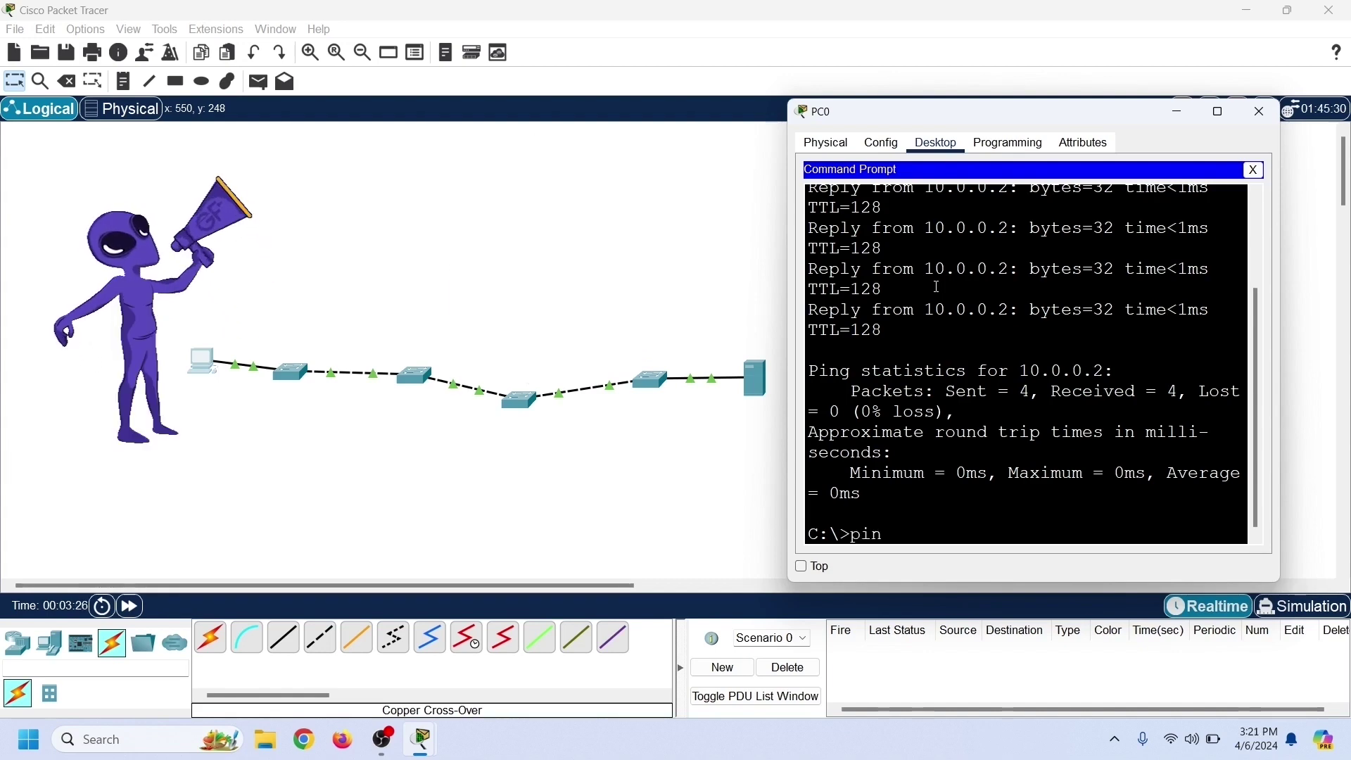
pyautogui.write('g')
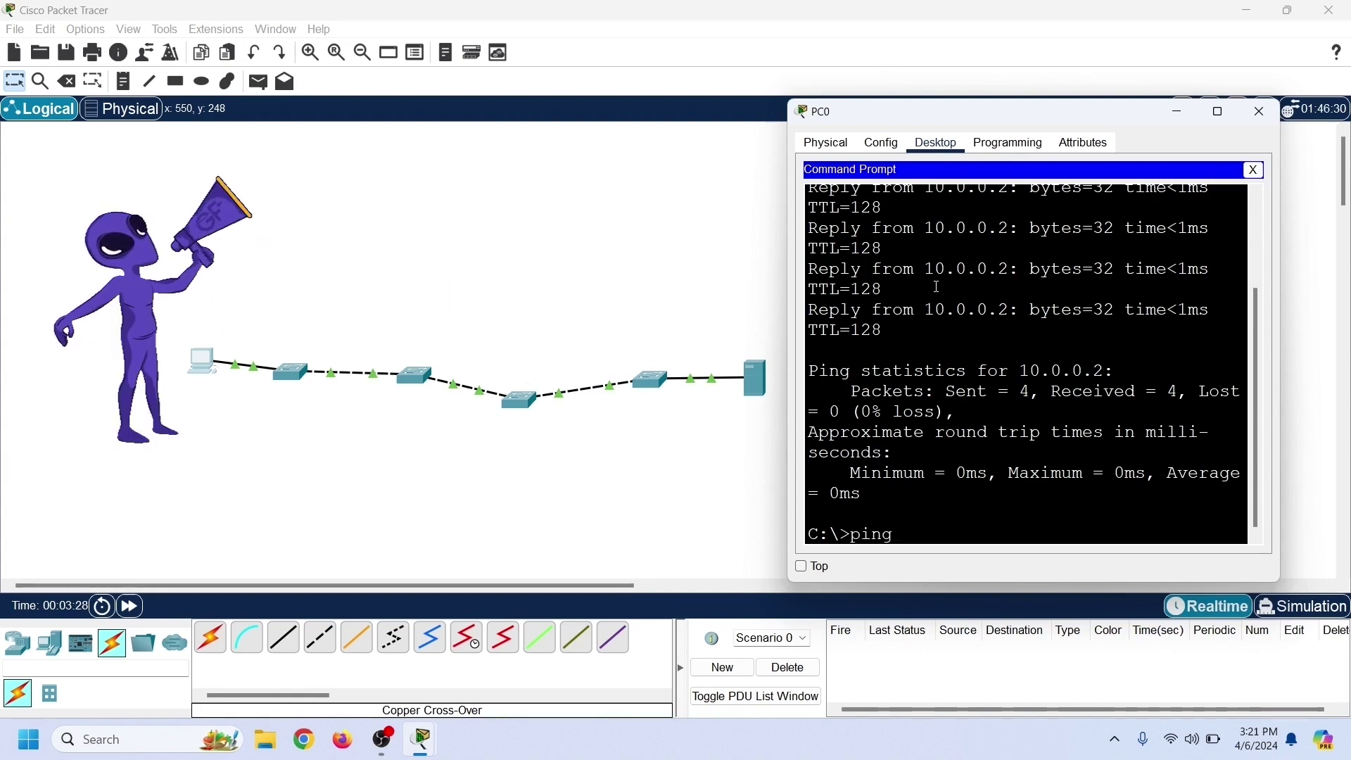
pyautogui.write(' 255.255.255.255')
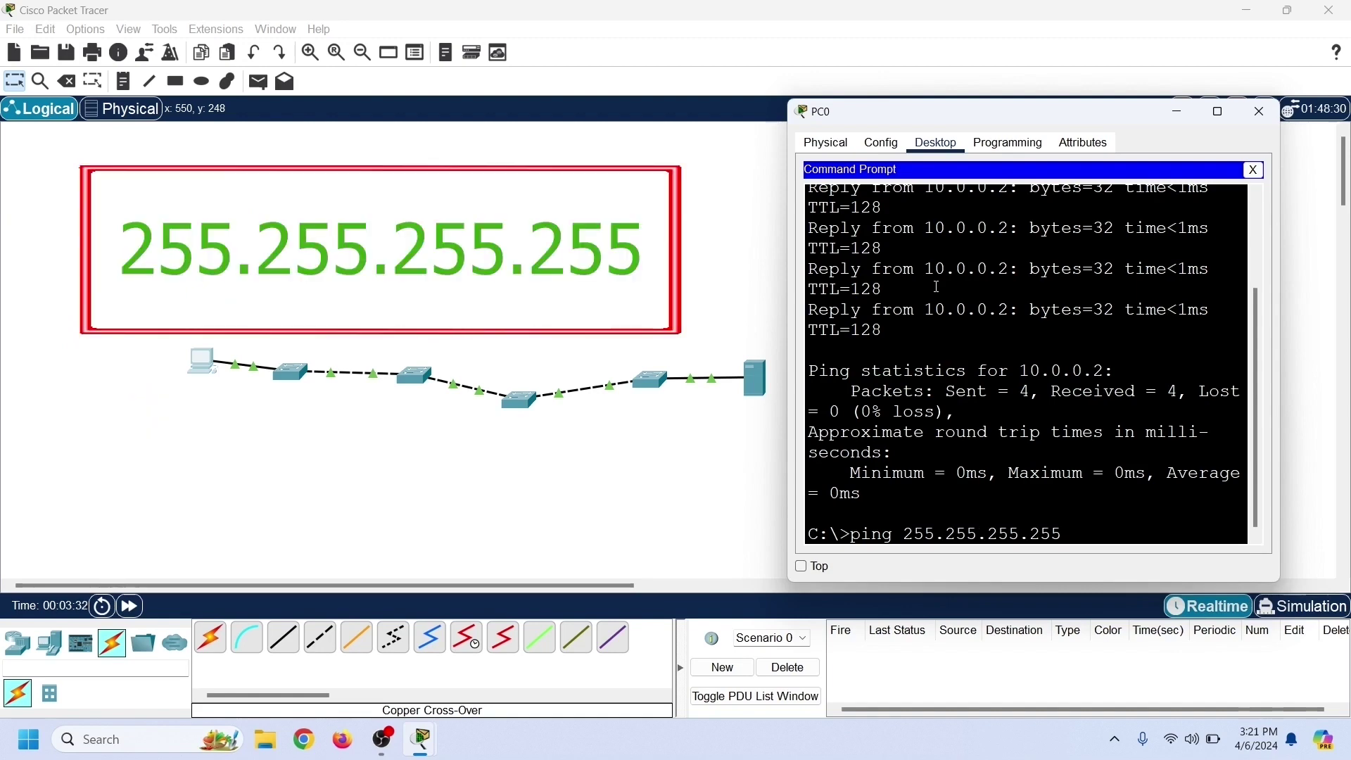
pyautogui.press('Return')
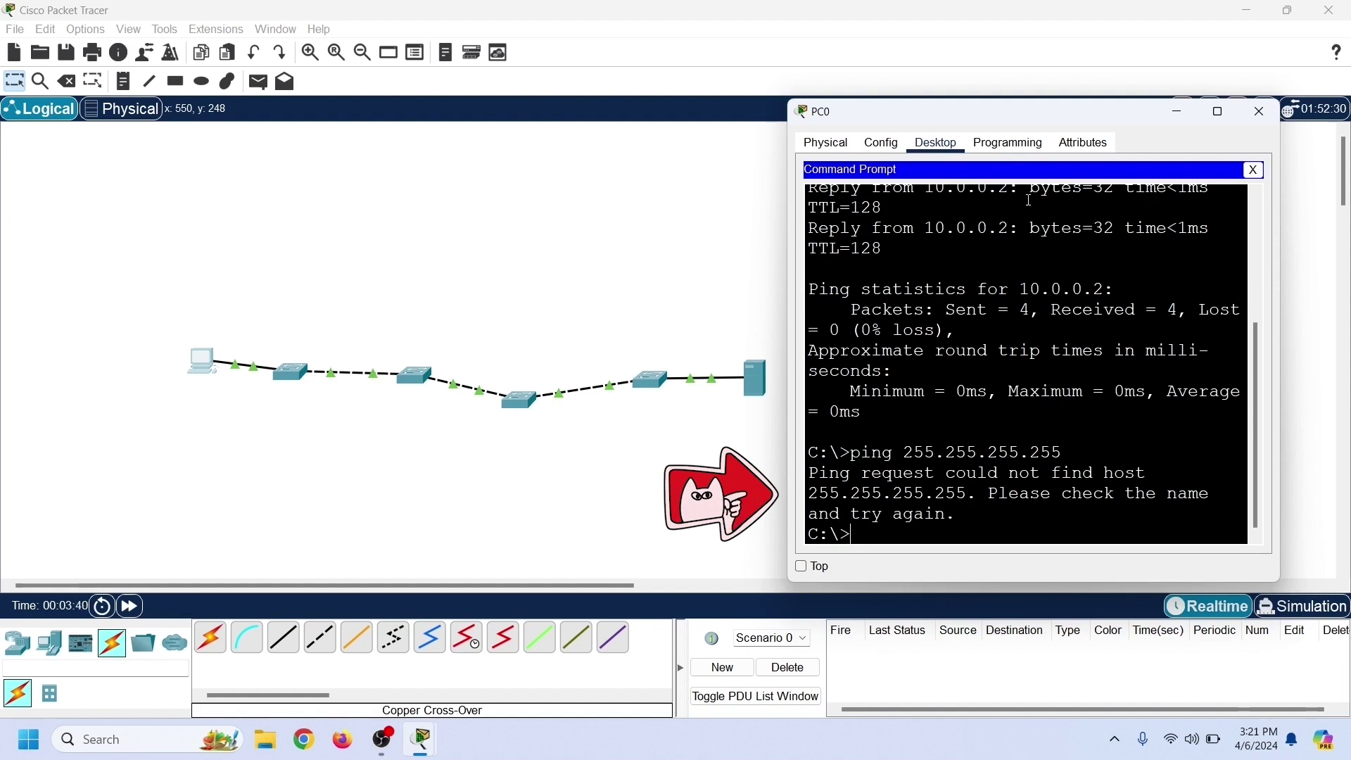
pyautogui.click(1255, 172)
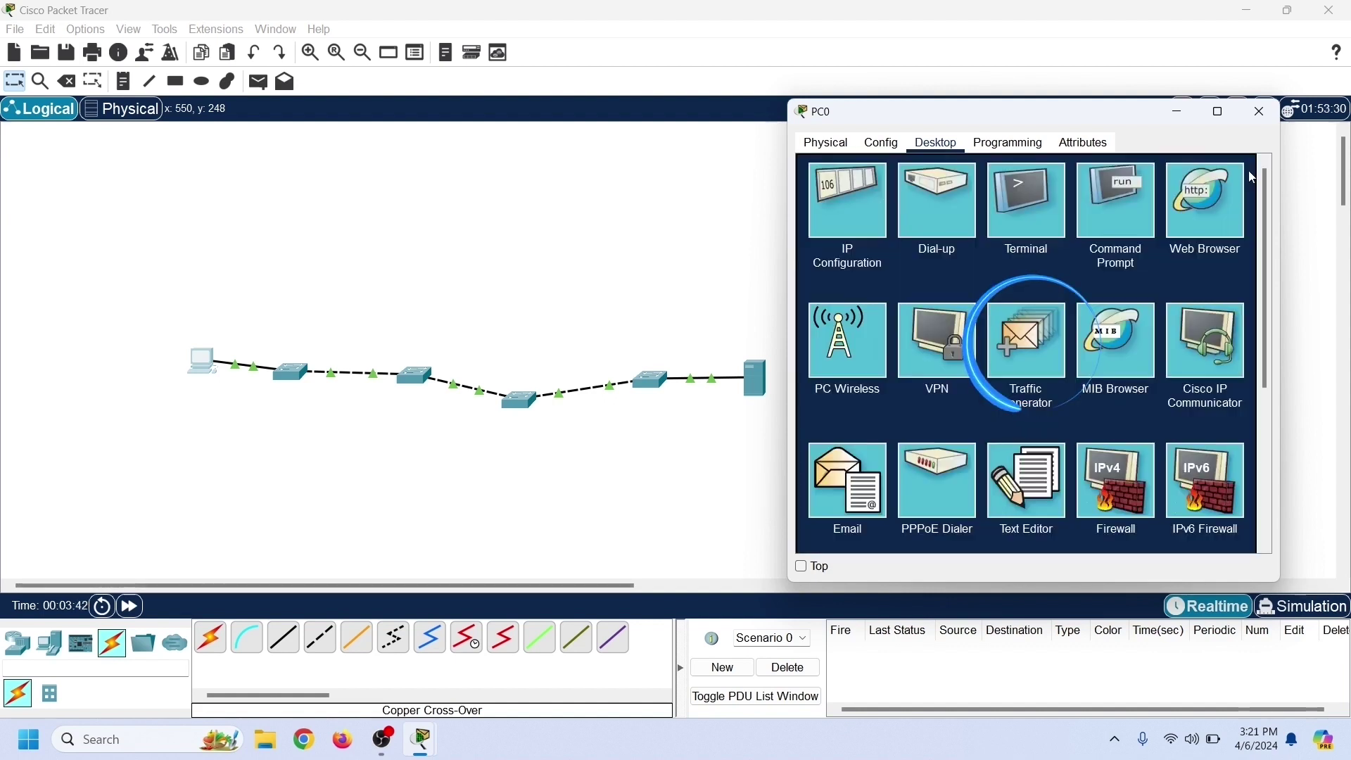
# - Fill PC0's Traffic Generator with destination 255.255.255.255, source 10.0.0.1, TTL 32, TOS 0, sequence number 1 and size 64, and minimise its window
pyautogui.click(1035, 352)
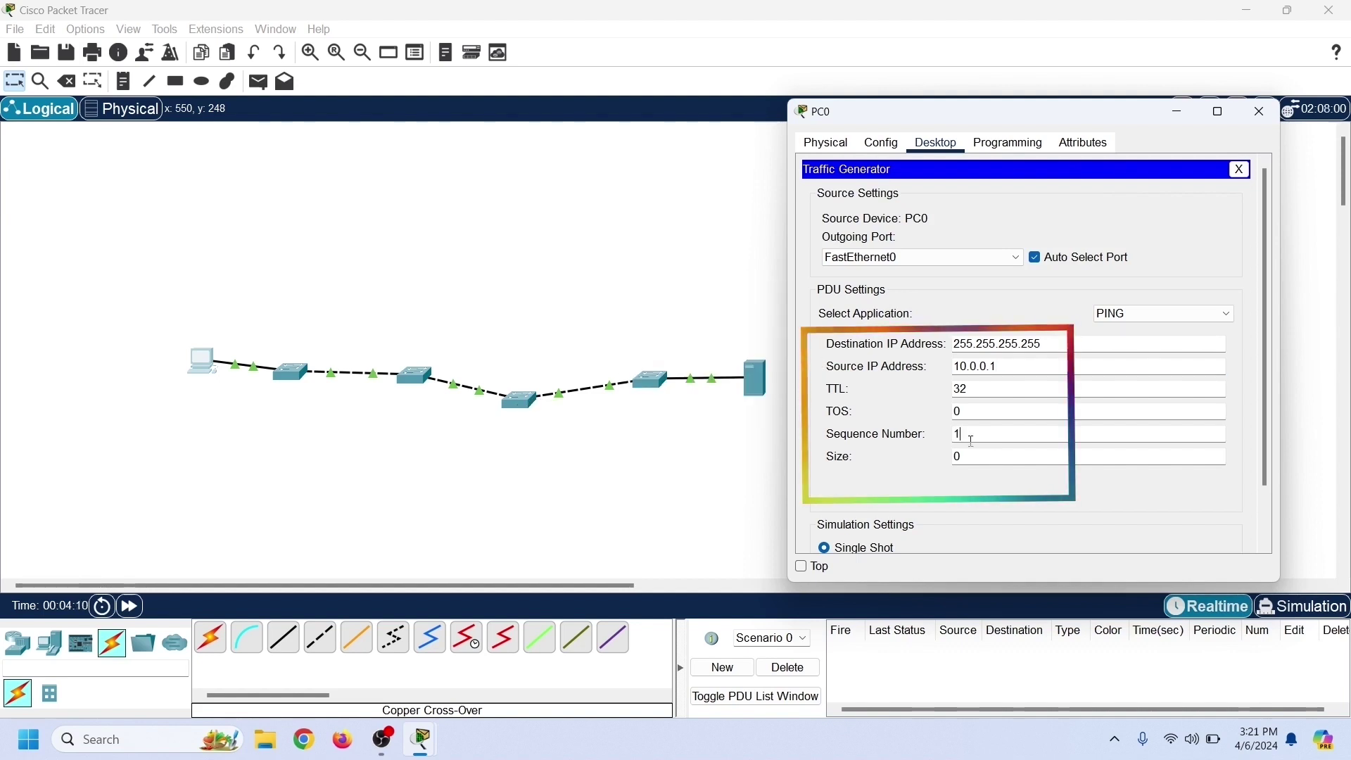
pyautogui.press('BackSpace')
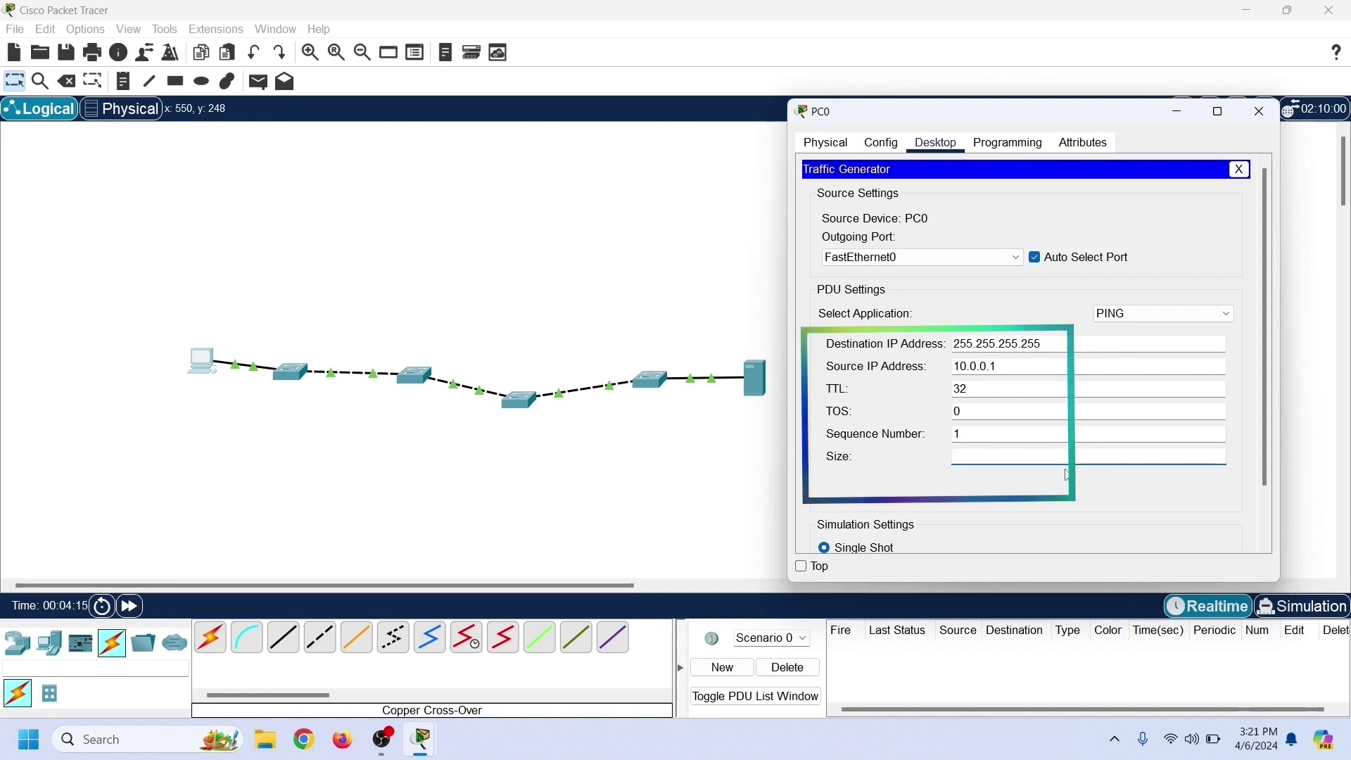
pyautogui.scroll(-2, 1067, 475)
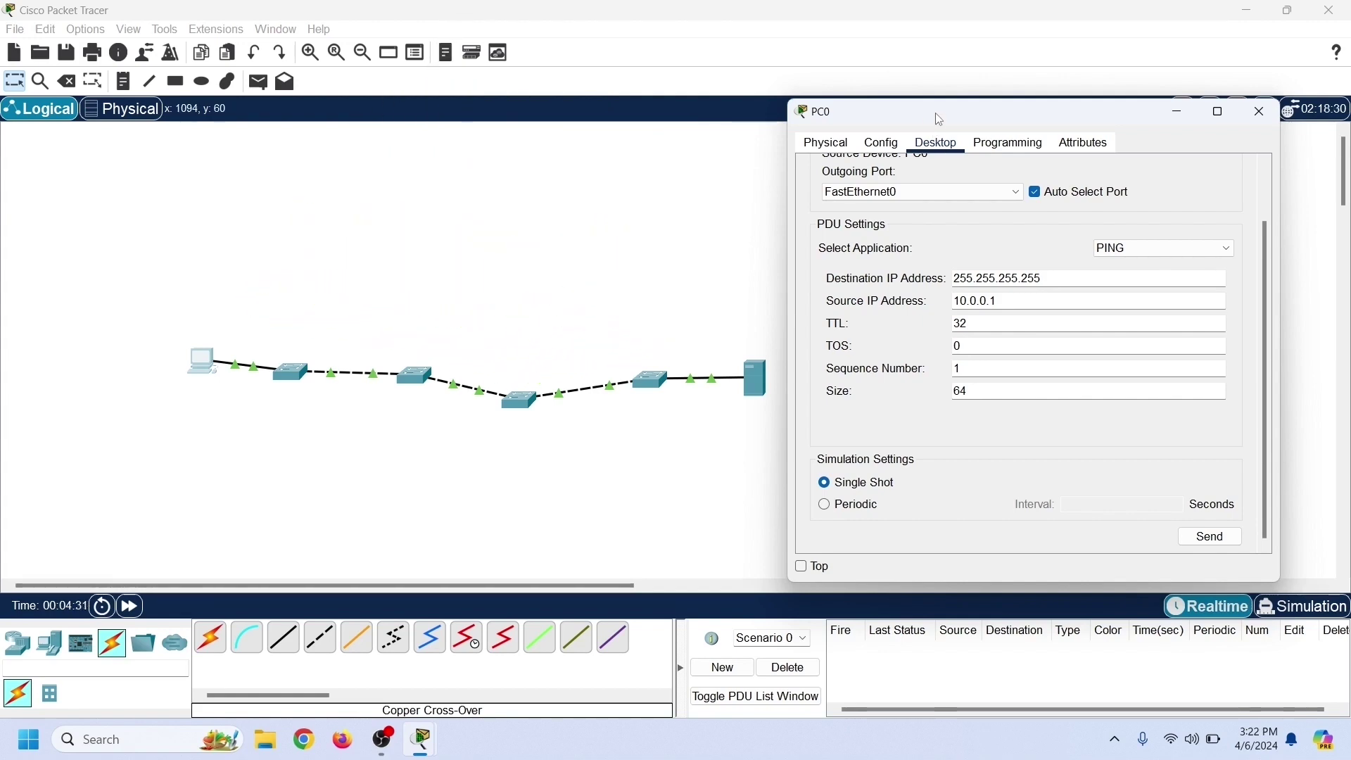
pyautogui.moveTo(935, 116); pyautogui.dragTo(897, 143)
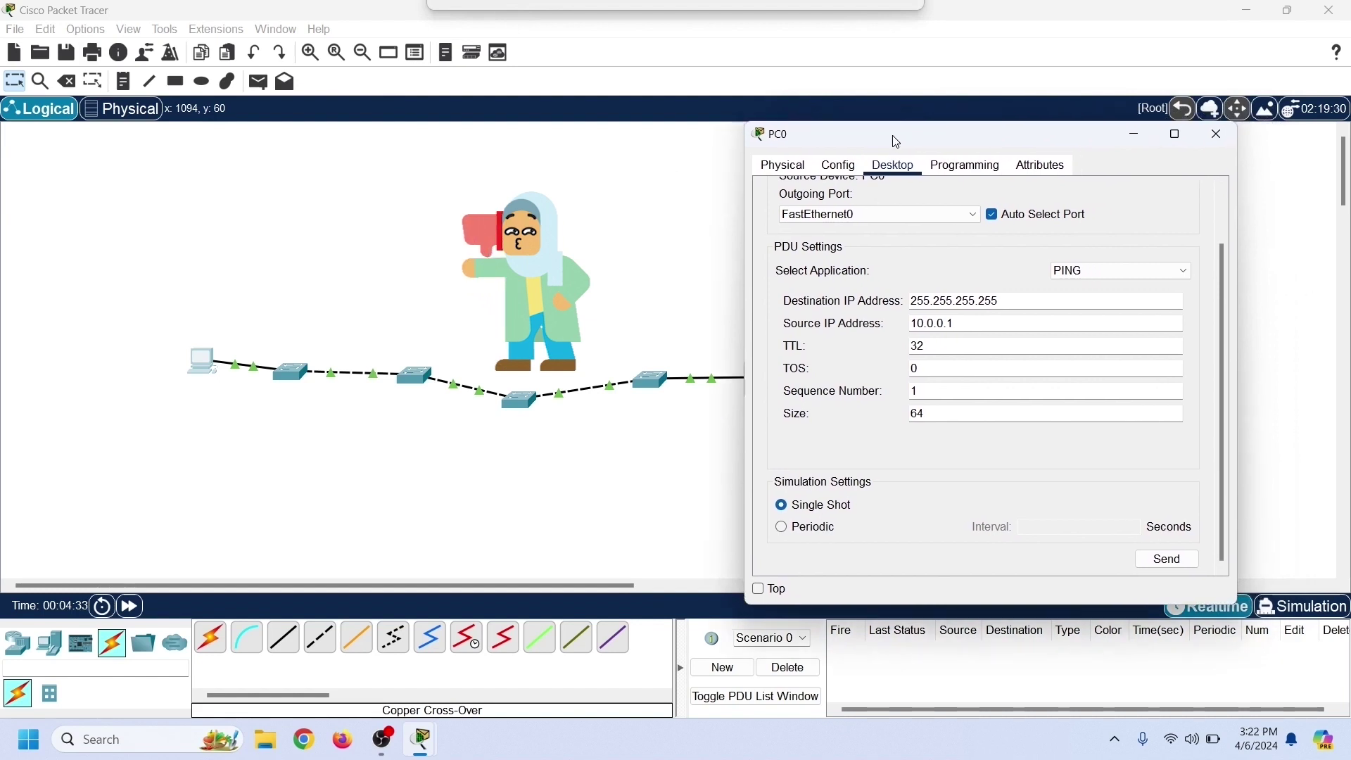
pyautogui.click(1132, 134)
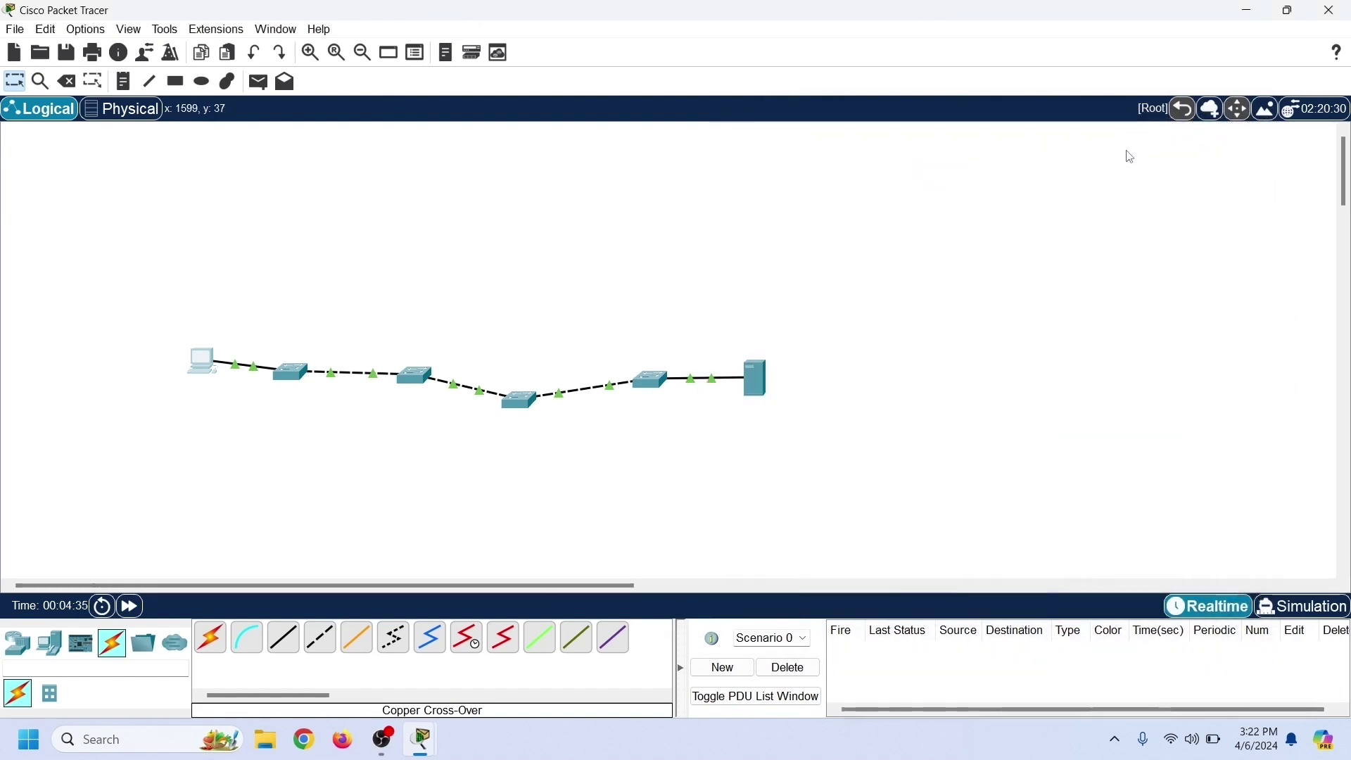
# - Enter Simulation mode and restrict the visible event types to ICMP only
pyautogui.click(1305, 609)
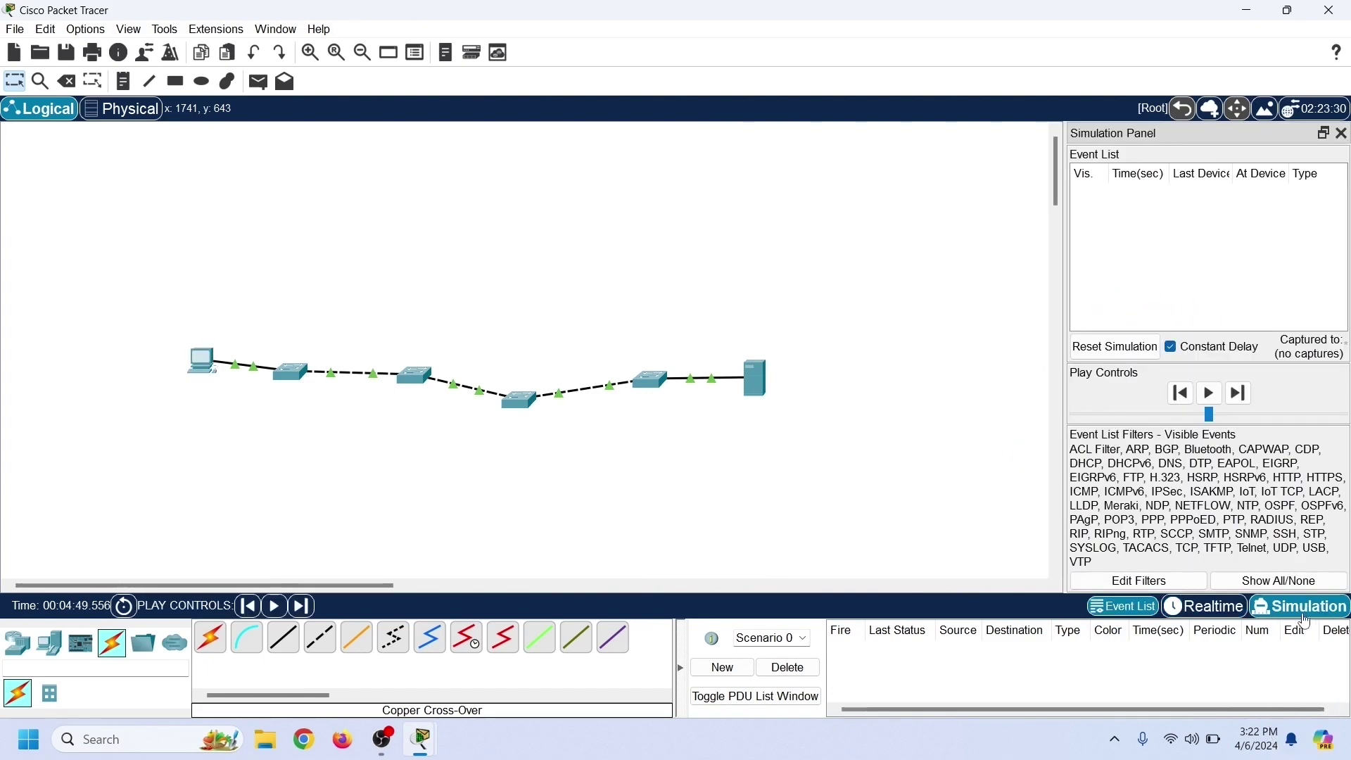
pyautogui.click(1226, 582)
pyautogui.click(1169, 588)
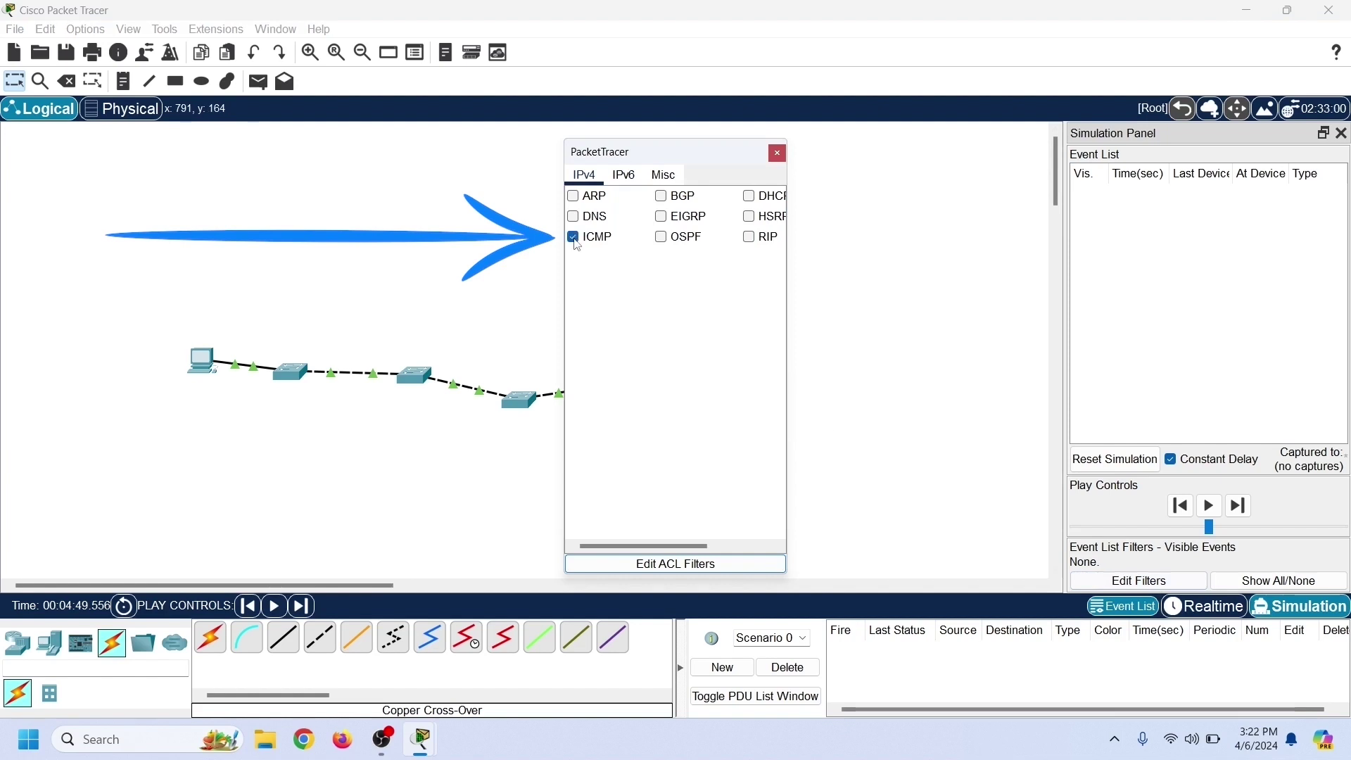
pyautogui.click(778, 154)
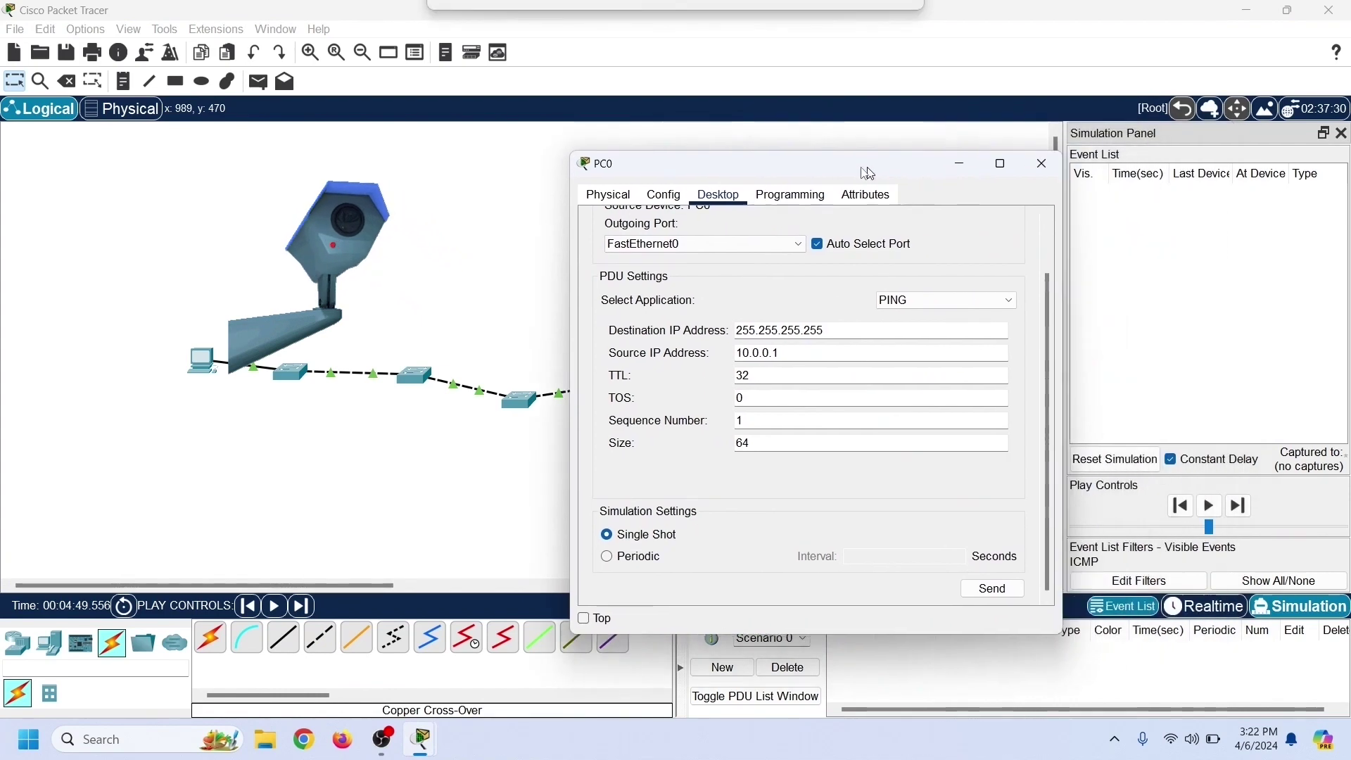
# - Send the single-shot broadcast ping from PC0's Traffic Generator and minimise the PC0 window
pyautogui.moveTo(868, 173); pyautogui.dragTo(824, 165)
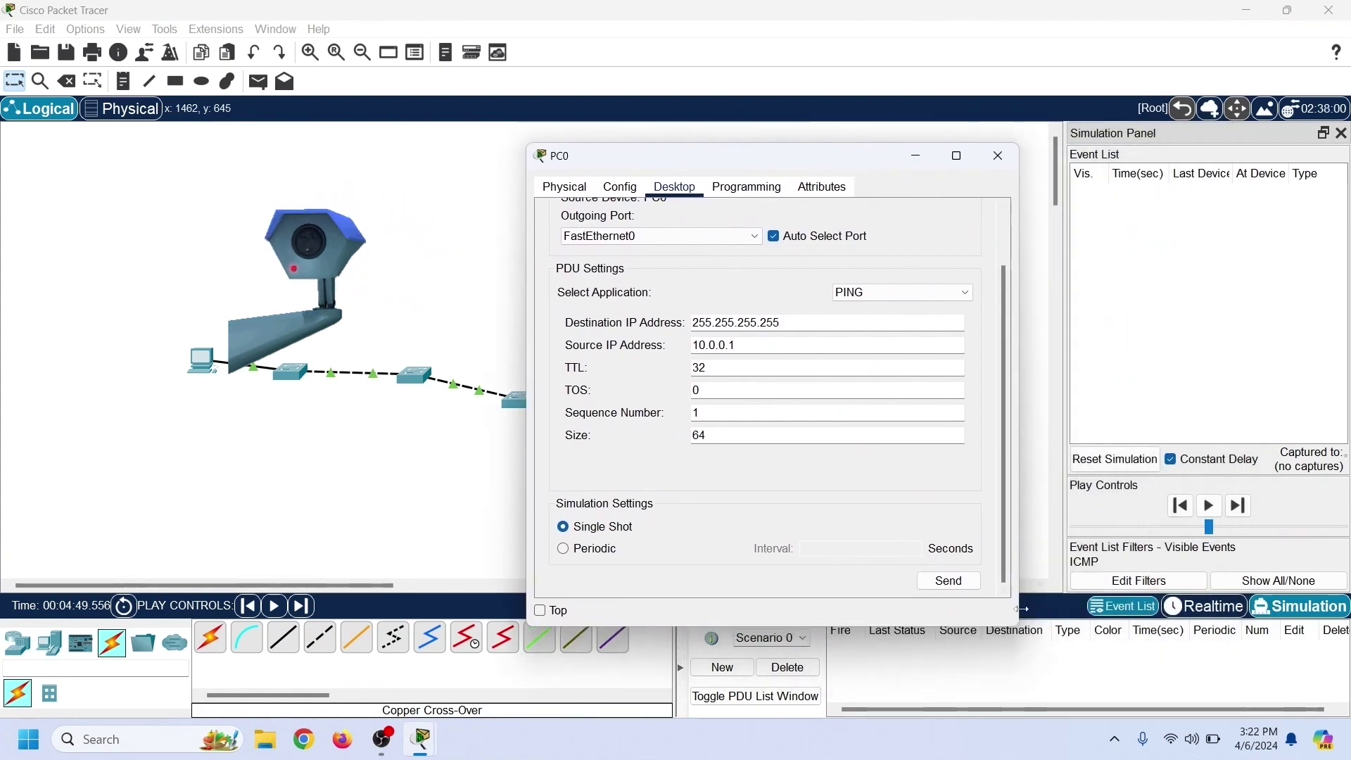
pyautogui.click(949, 584)
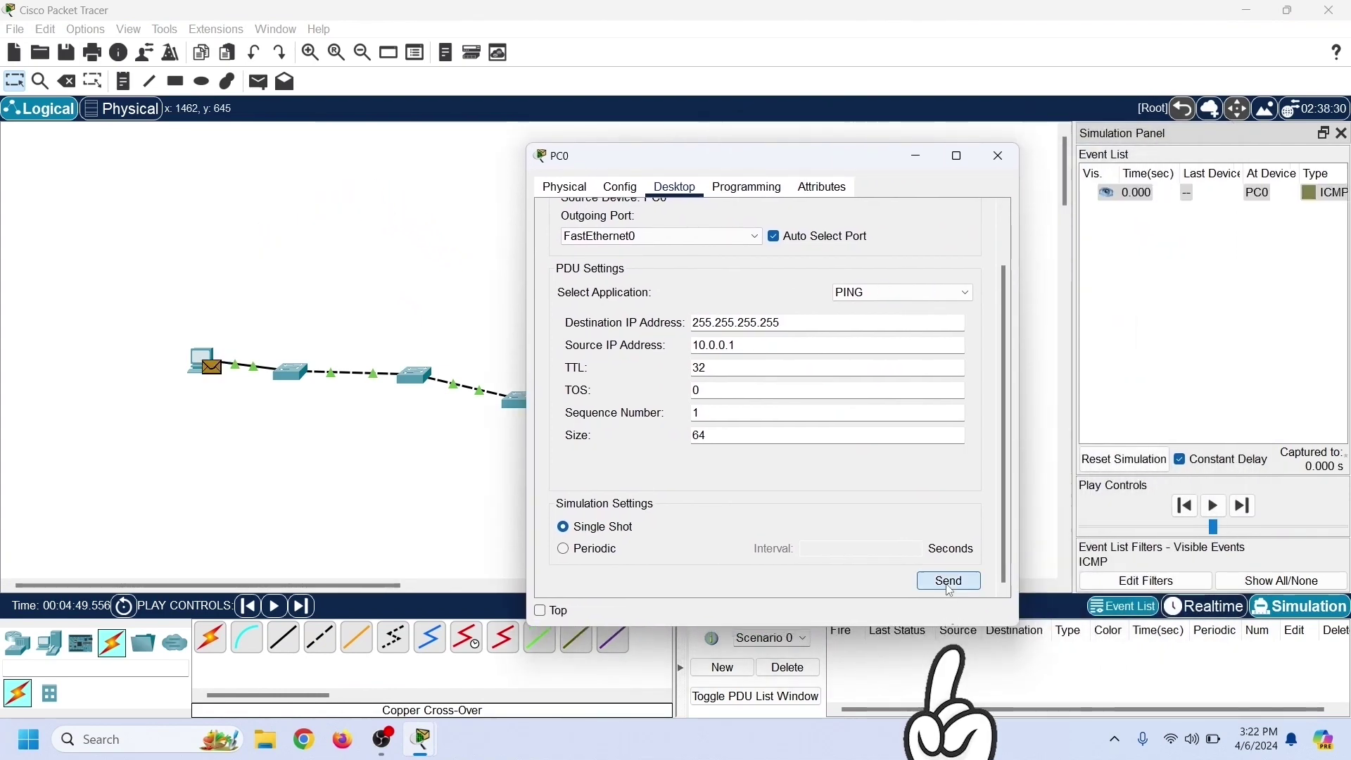
pyautogui.click(917, 158)
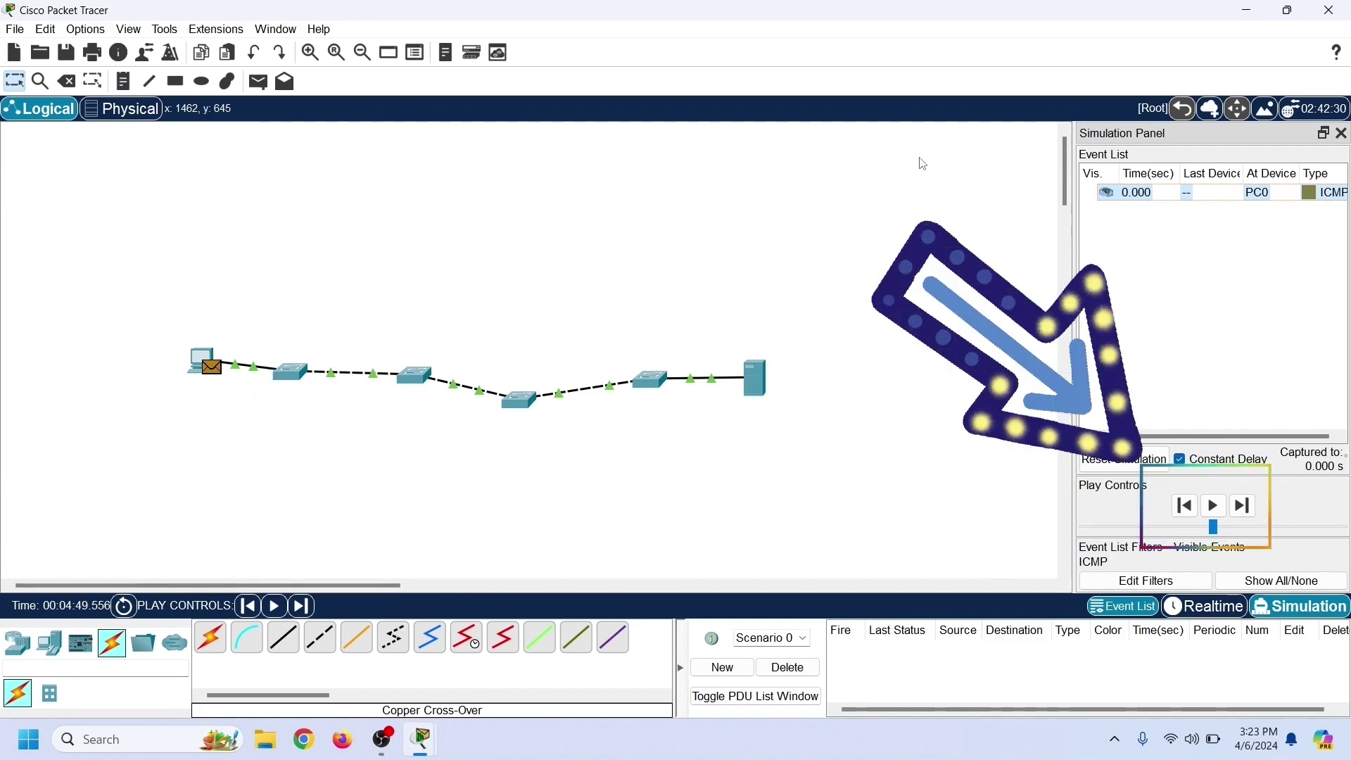
# - Play the broadcast ping simulation along the switch chain, reset it and return to Realtime mode
pyautogui.click(1214, 506)
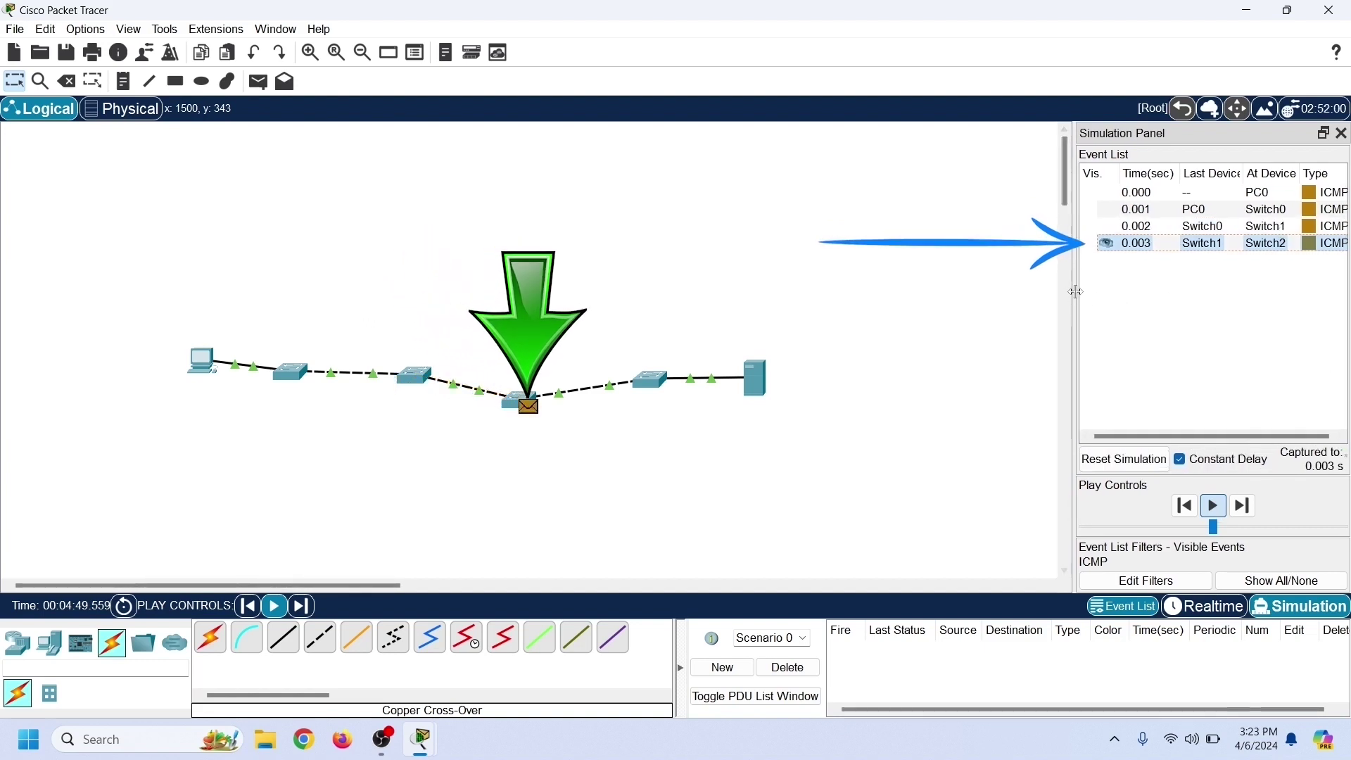
pyautogui.moveTo(1076, 291); pyautogui.dragTo(1019, 292)
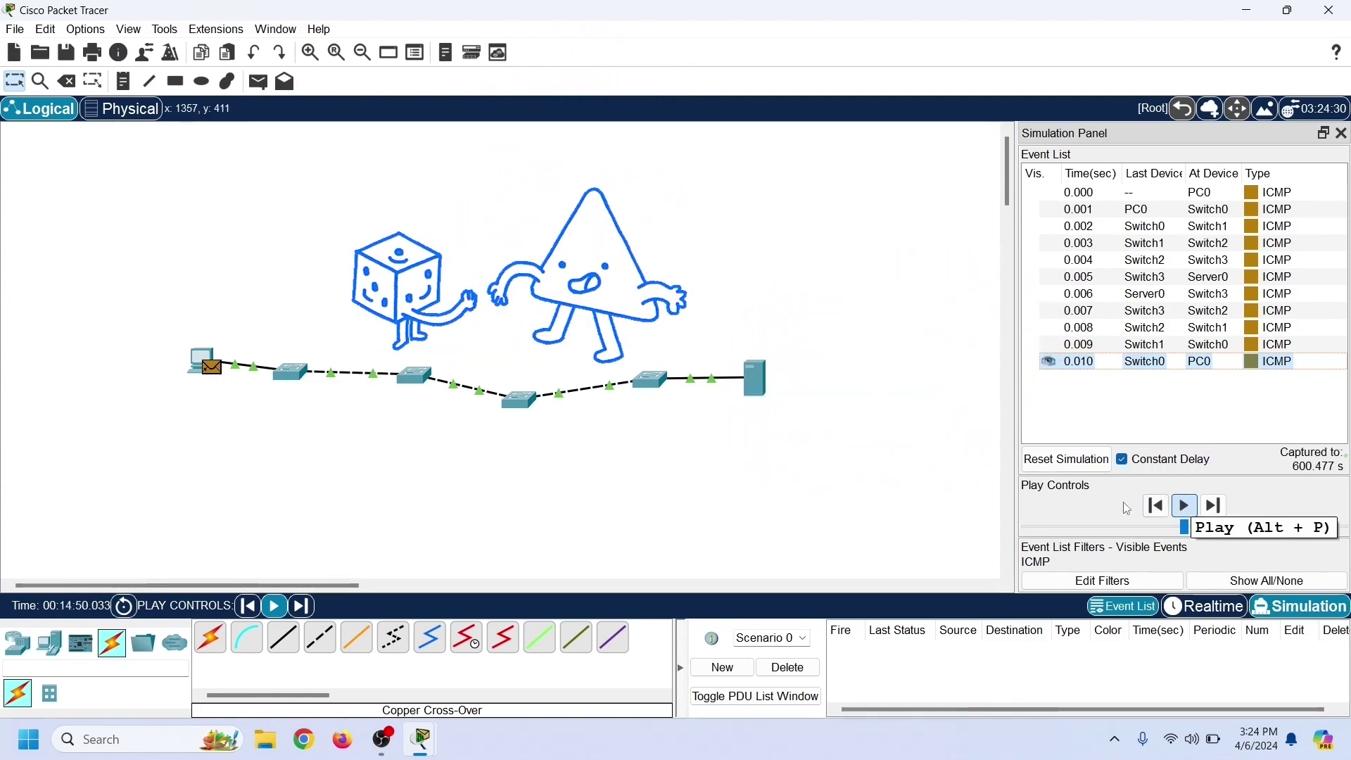
pyautogui.click(1081, 471)
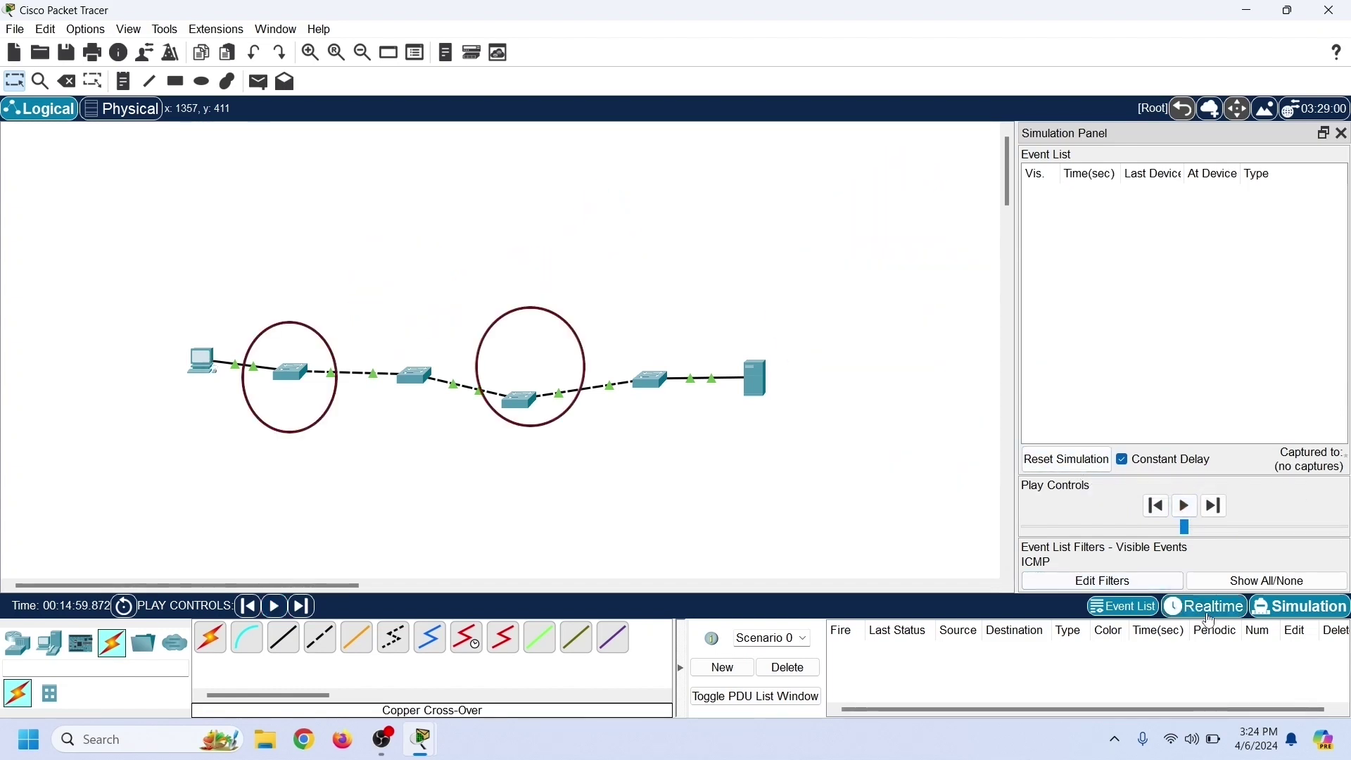
pyautogui.click(1208, 609)
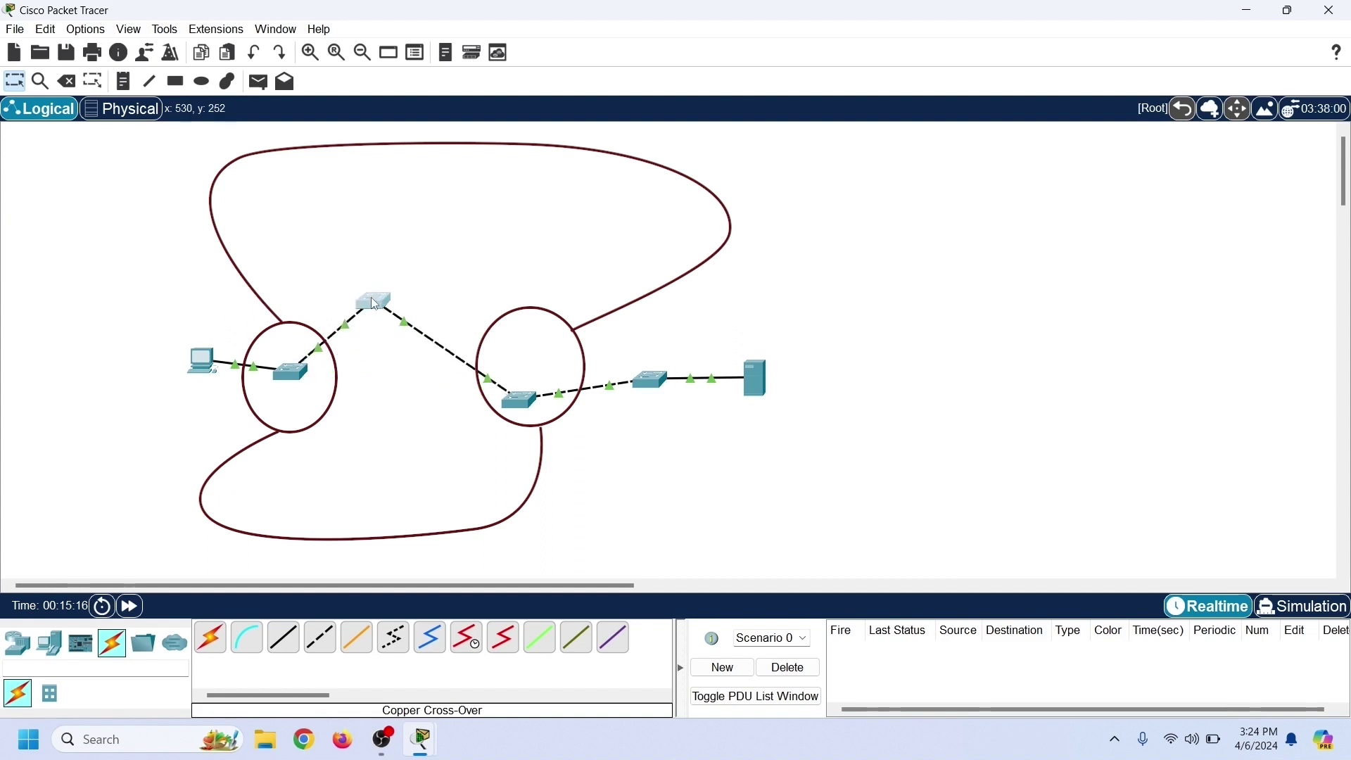
# - Rearrange the four switches into a rectangle, with the PC beside the lower-left switch and the server beside the lower-right one
pyautogui.moveTo(523, 409); pyautogui.dragTo(520, 208)
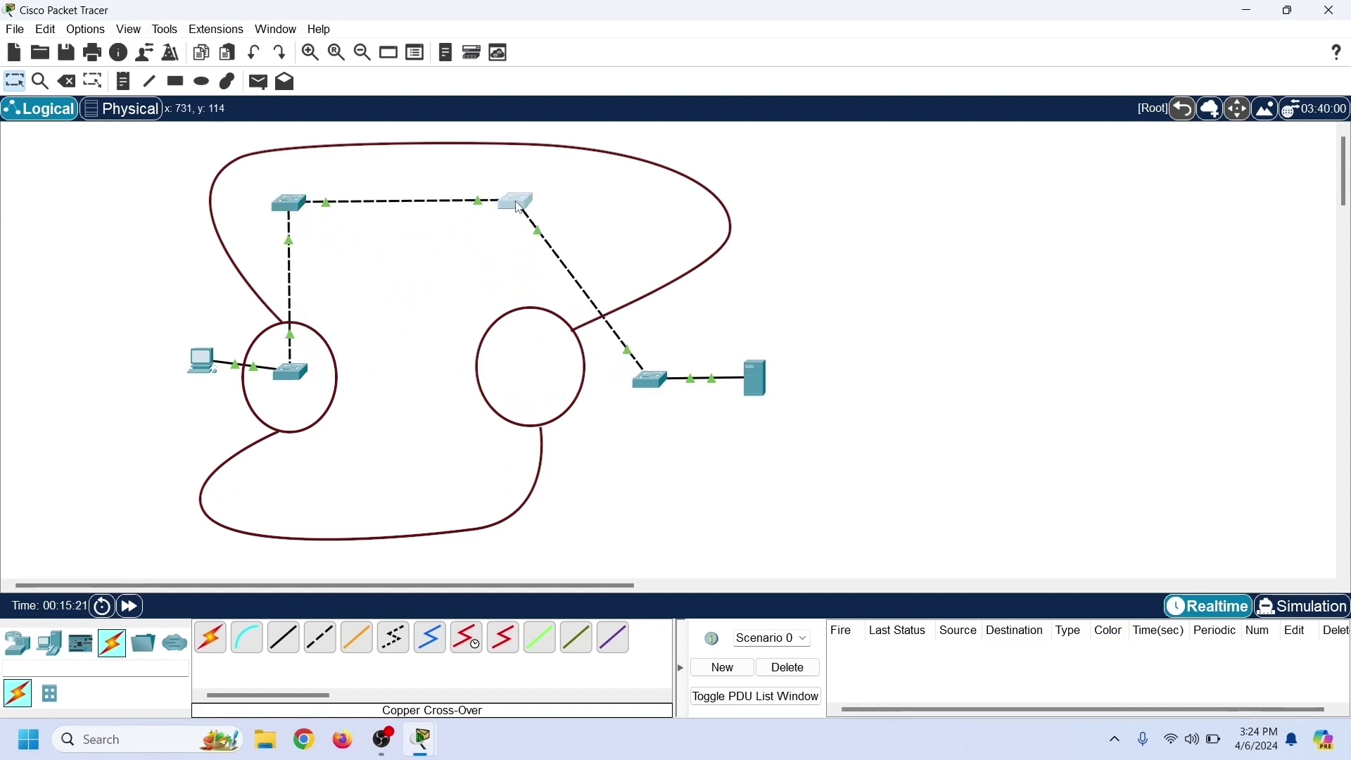
pyautogui.moveTo(649, 380); pyautogui.dragTo(525, 380)
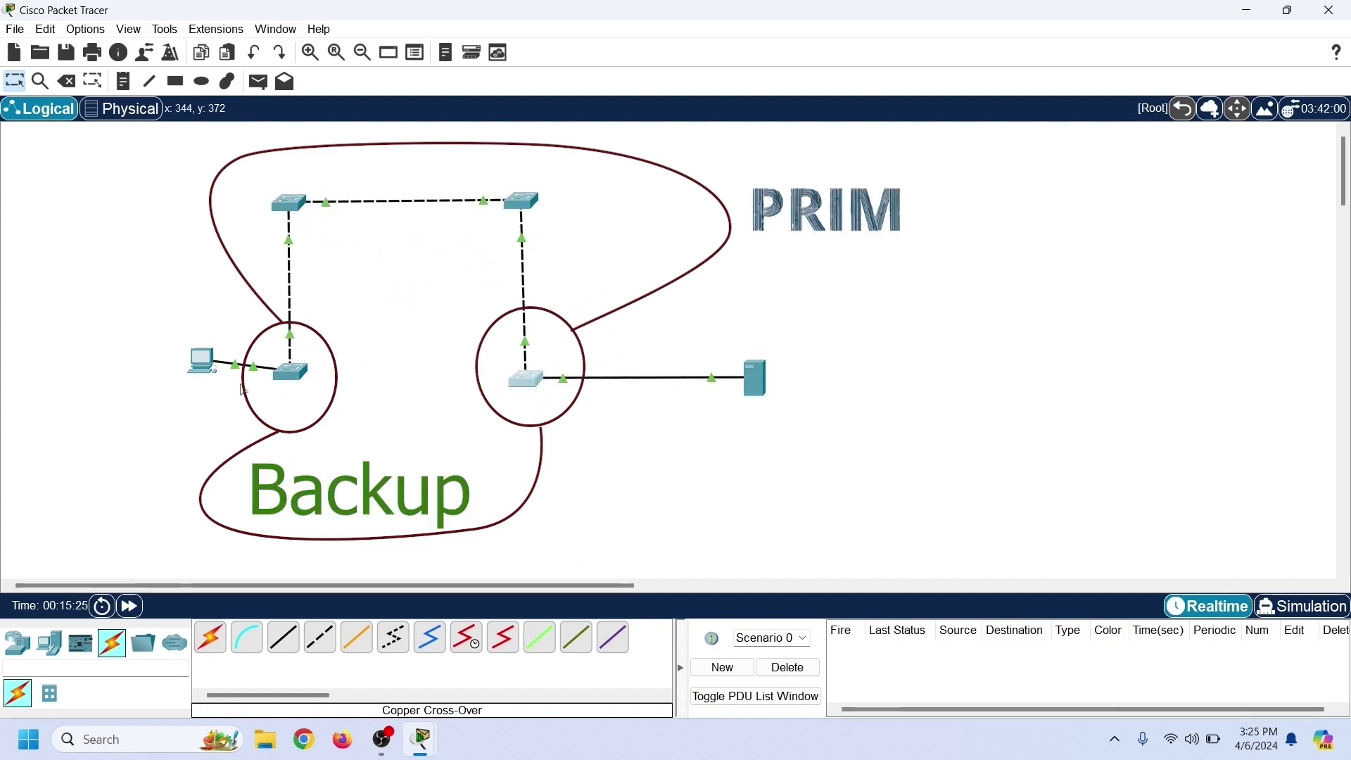
pyautogui.moveTo(210, 366); pyautogui.dragTo(168, 380)
pyautogui.moveTo(755, 380); pyautogui.dragTo(662, 389)
pyautogui.moveTo(130, 371); pyautogui.dragTo(161, 371)
# - Connect the two lower switches directly with a copper cross-over cable to add a redundant path
pyautogui.click(321, 637)
pyautogui.click(302, 376)
pyautogui.click(358, 436)
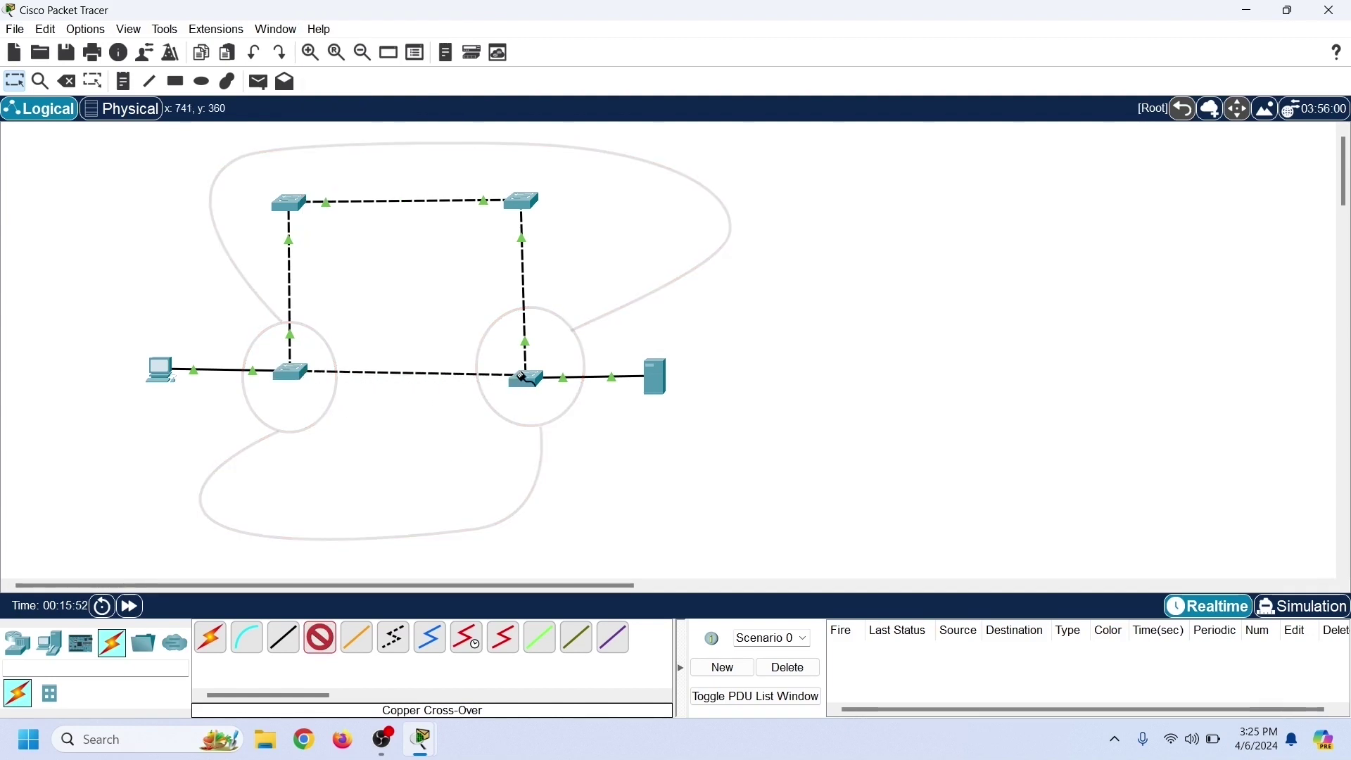
pyautogui.click(529, 383)
pyautogui.click(546, 434)
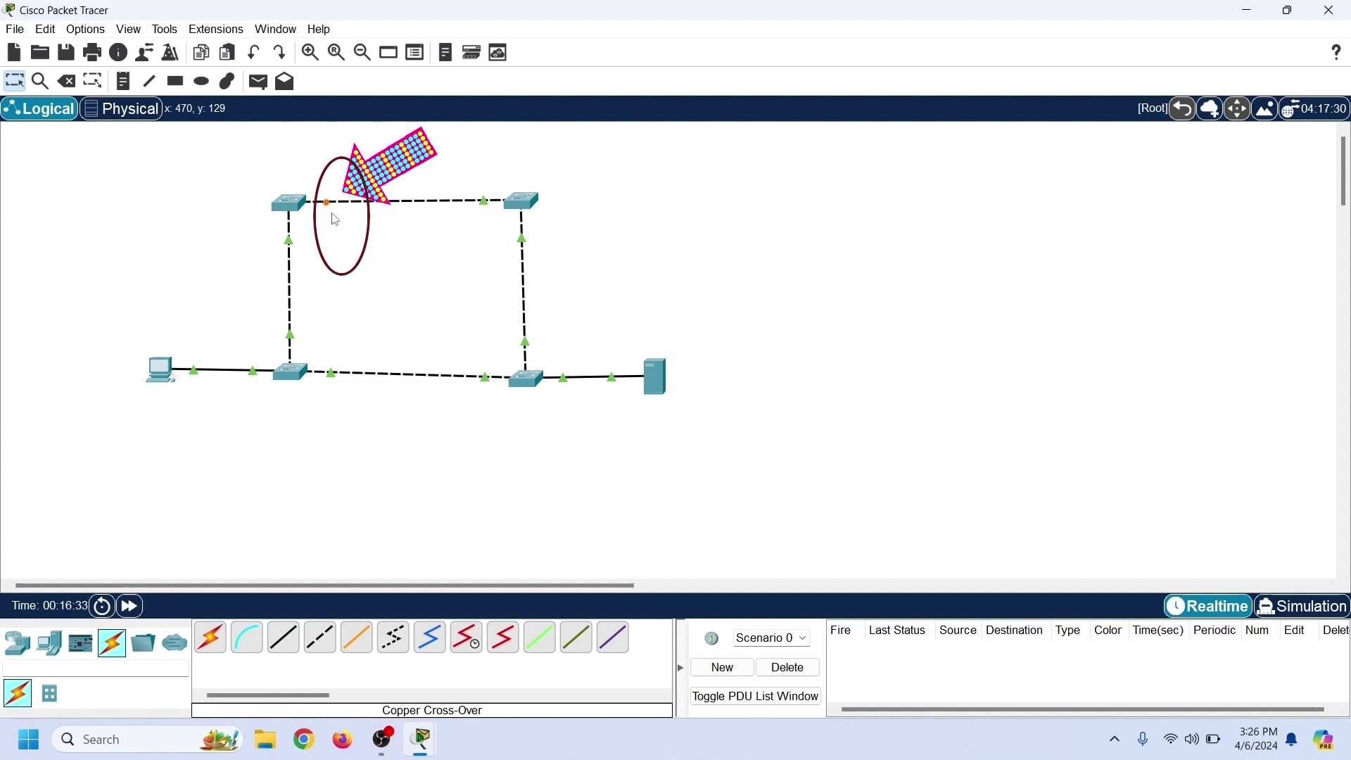
# - Switch to Simulation mode and send another single-shot broadcast ping to 255.255.255.255 from PC0's Traffic Generator
pyautogui.click(1291, 608)
pyautogui.moveTo(421, 739)
pyautogui.click(519, 570)
pyautogui.click(948, 581)
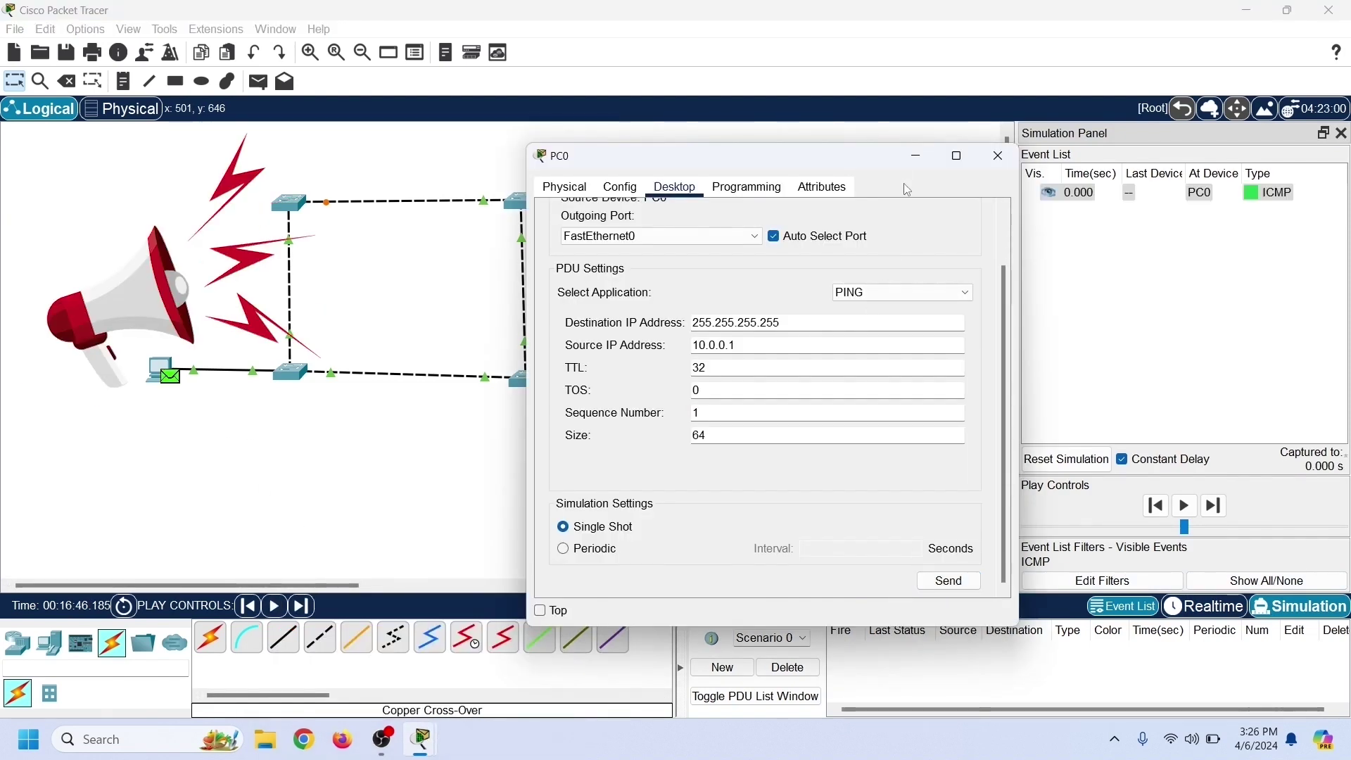
# - Play the broadcast ping simulation through the looped switch topology and reset the simulation
pyautogui.click(1082, 485)
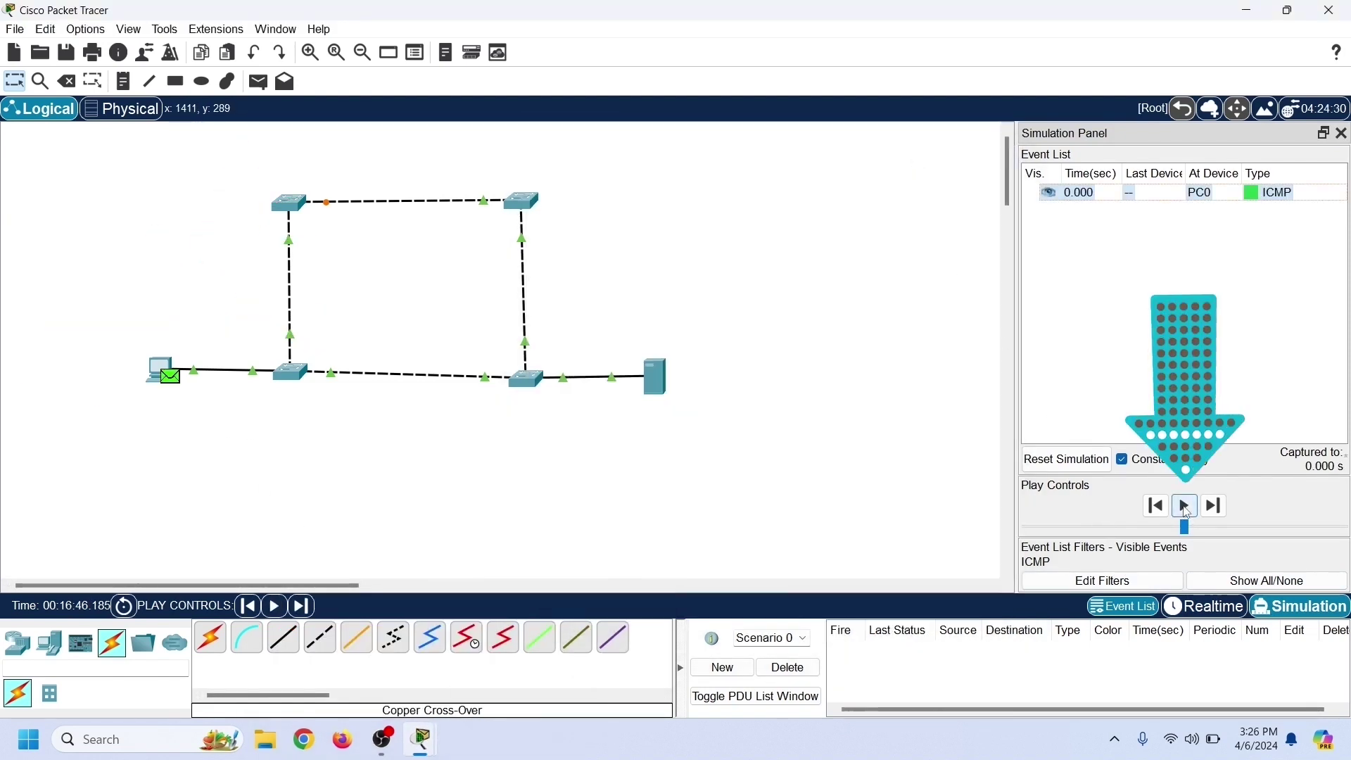
pyautogui.click(1185, 507)
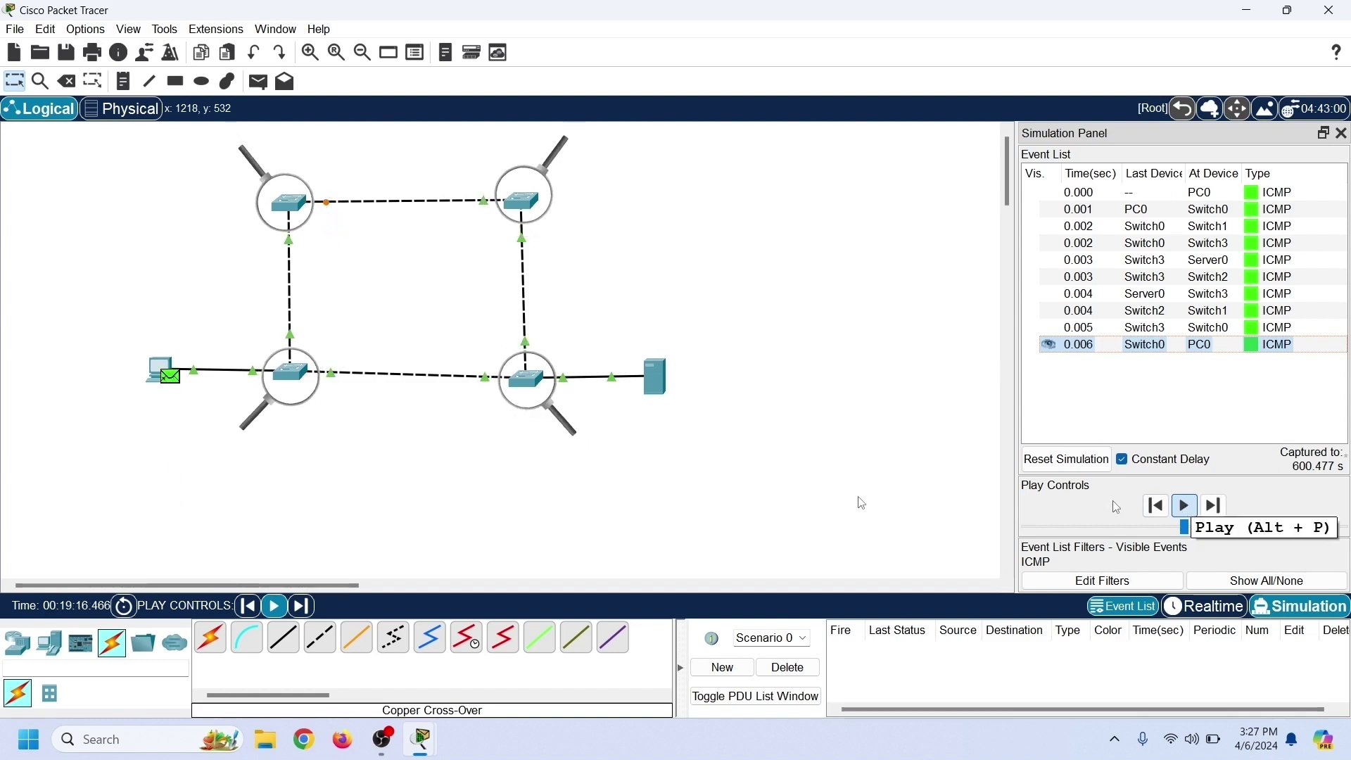
pyautogui.click(1068, 460)
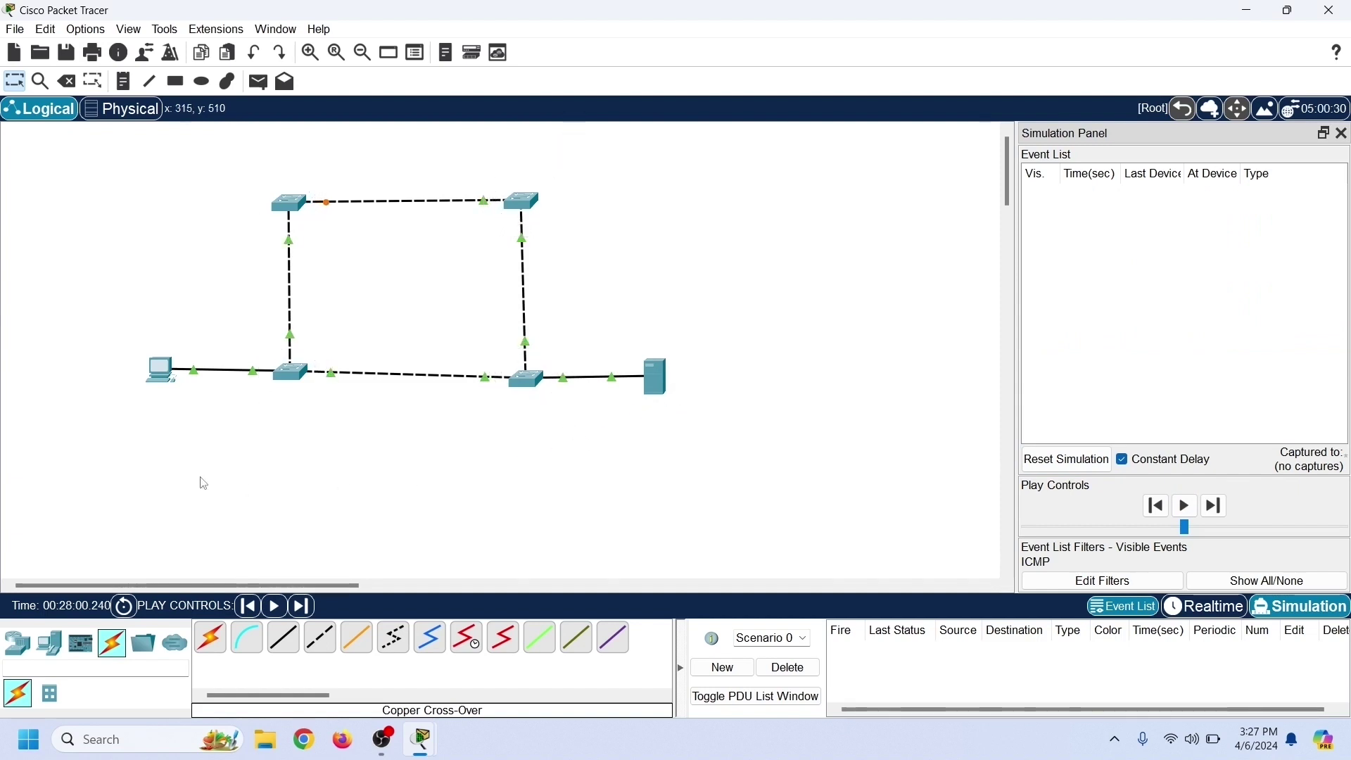
# - Delete the direct cross-over link between the two lower switches and leave the delete tool
pyautogui.press('Delete')
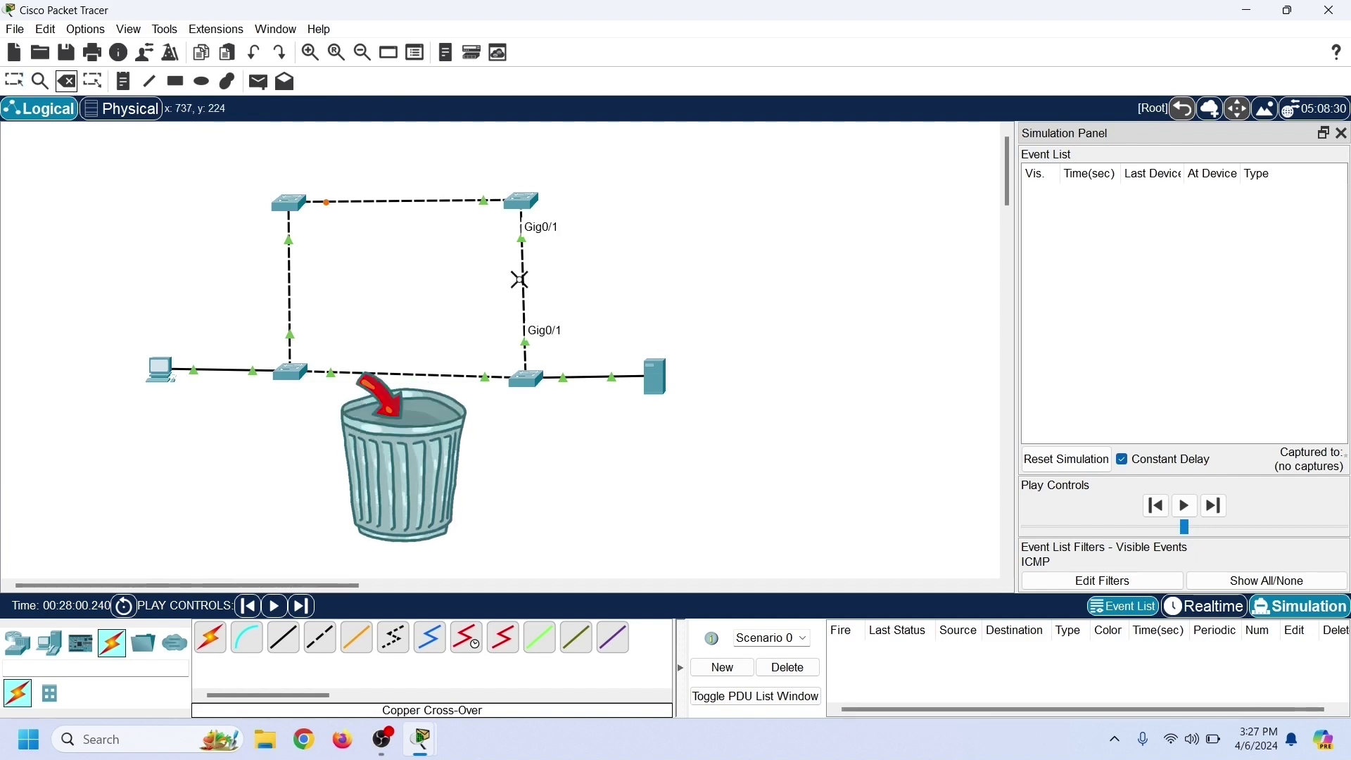
pyautogui.click(403, 374)
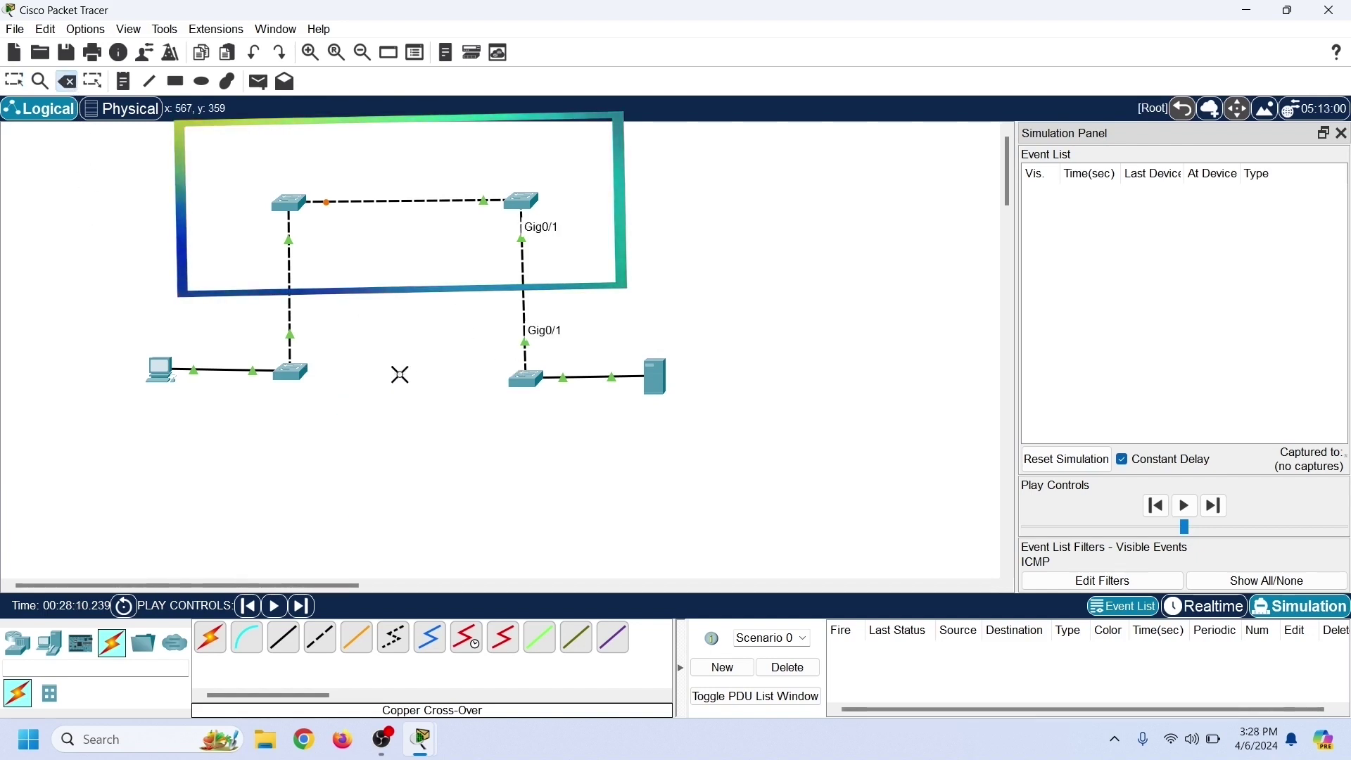
pyautogui.press('Escape')
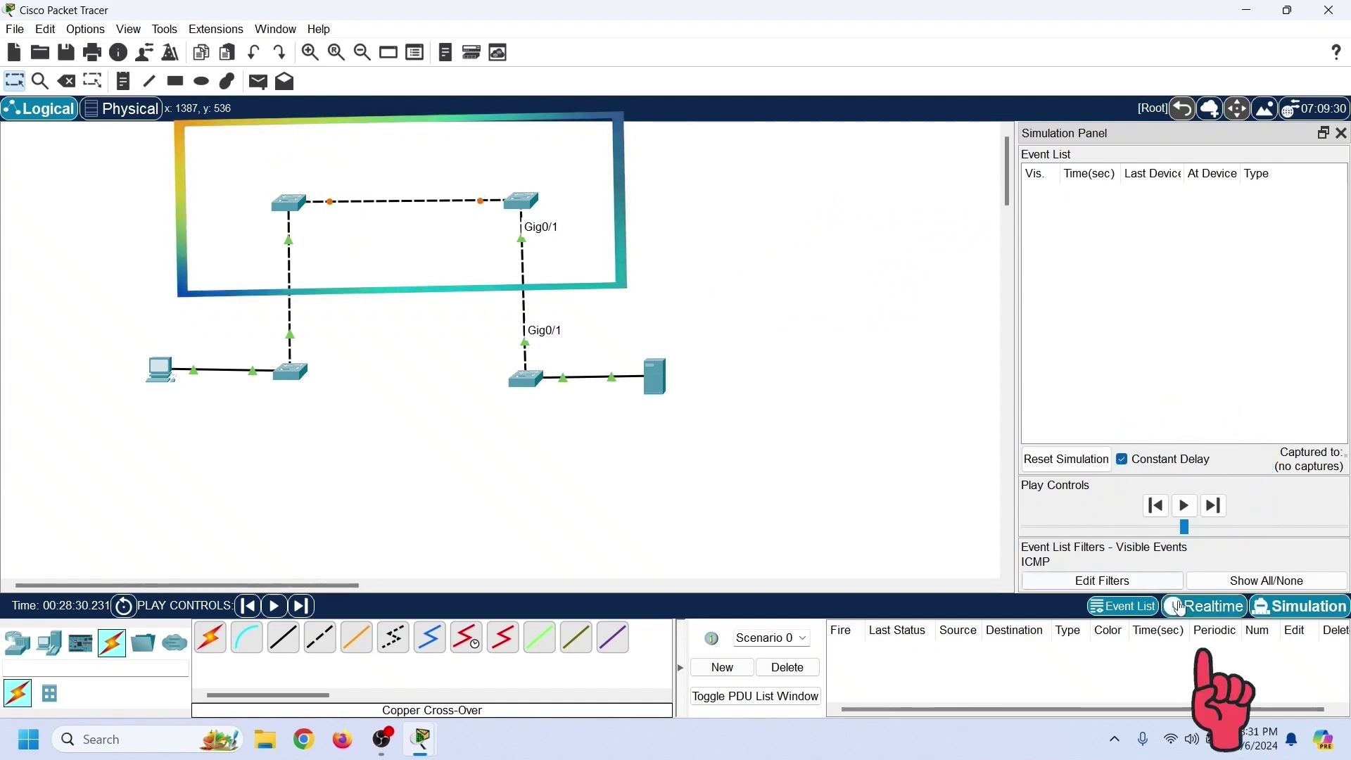
# - Return to Realtime mode and reconnect the two lower switches directly with a copper cross-over cable
pyautogui.click(1204, 606)
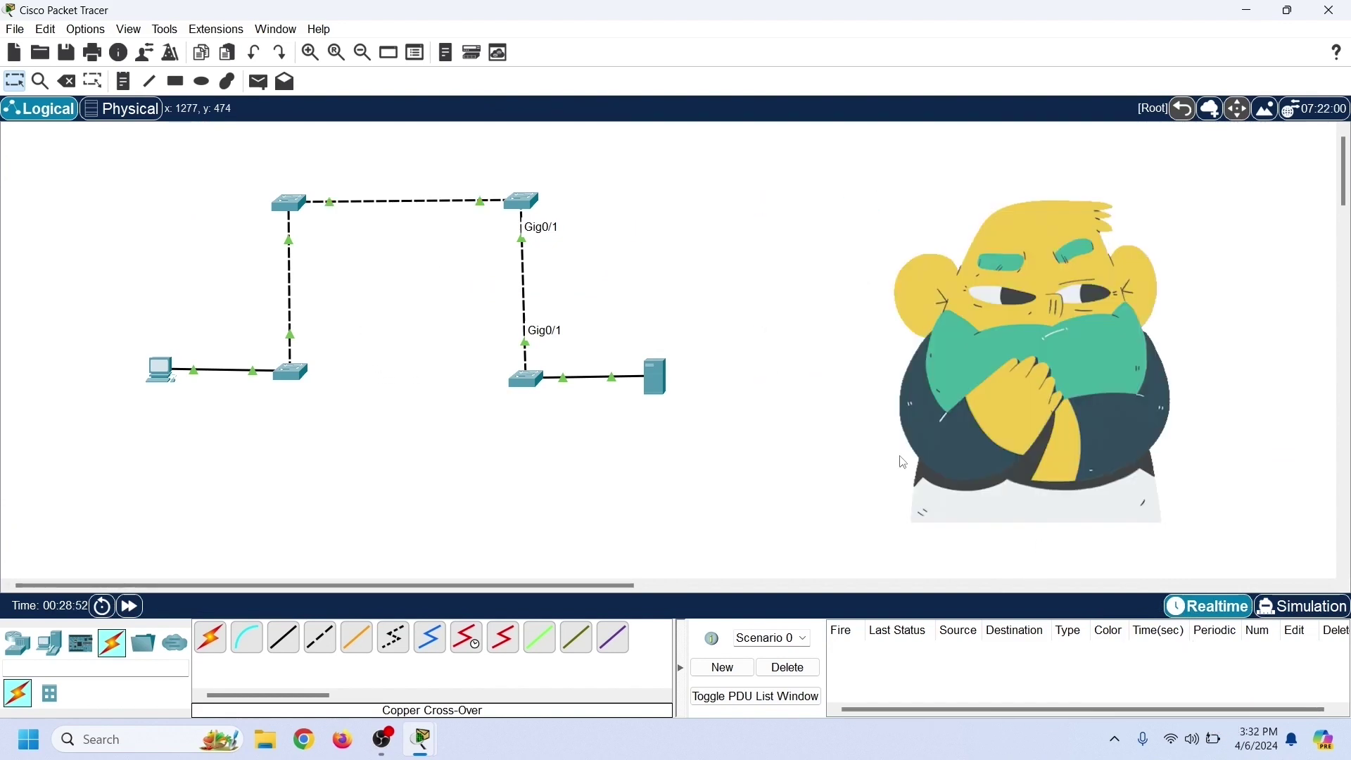
pyautogui.click(321, 637)
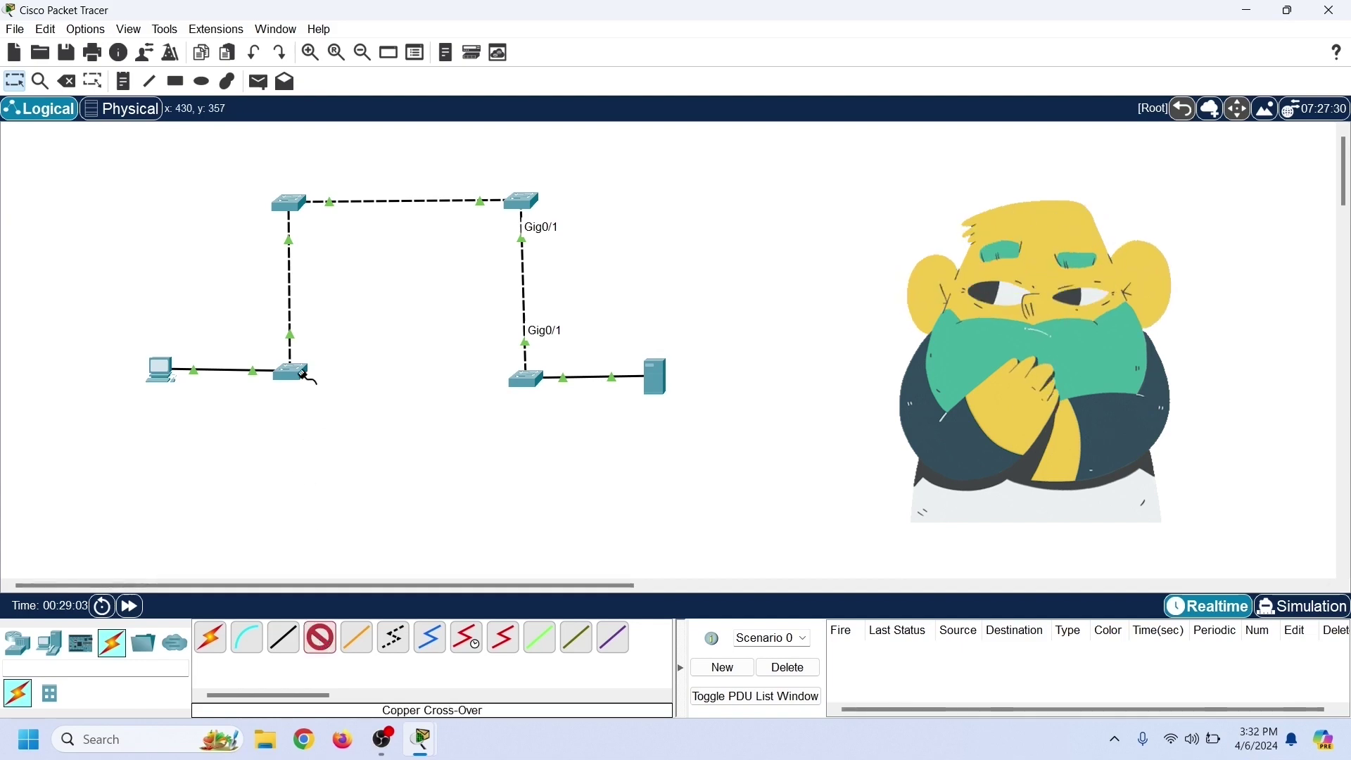
pyautogui.click(303, 373)
pyautogui.click(352, 432)
pyautogui.click(518, 380)
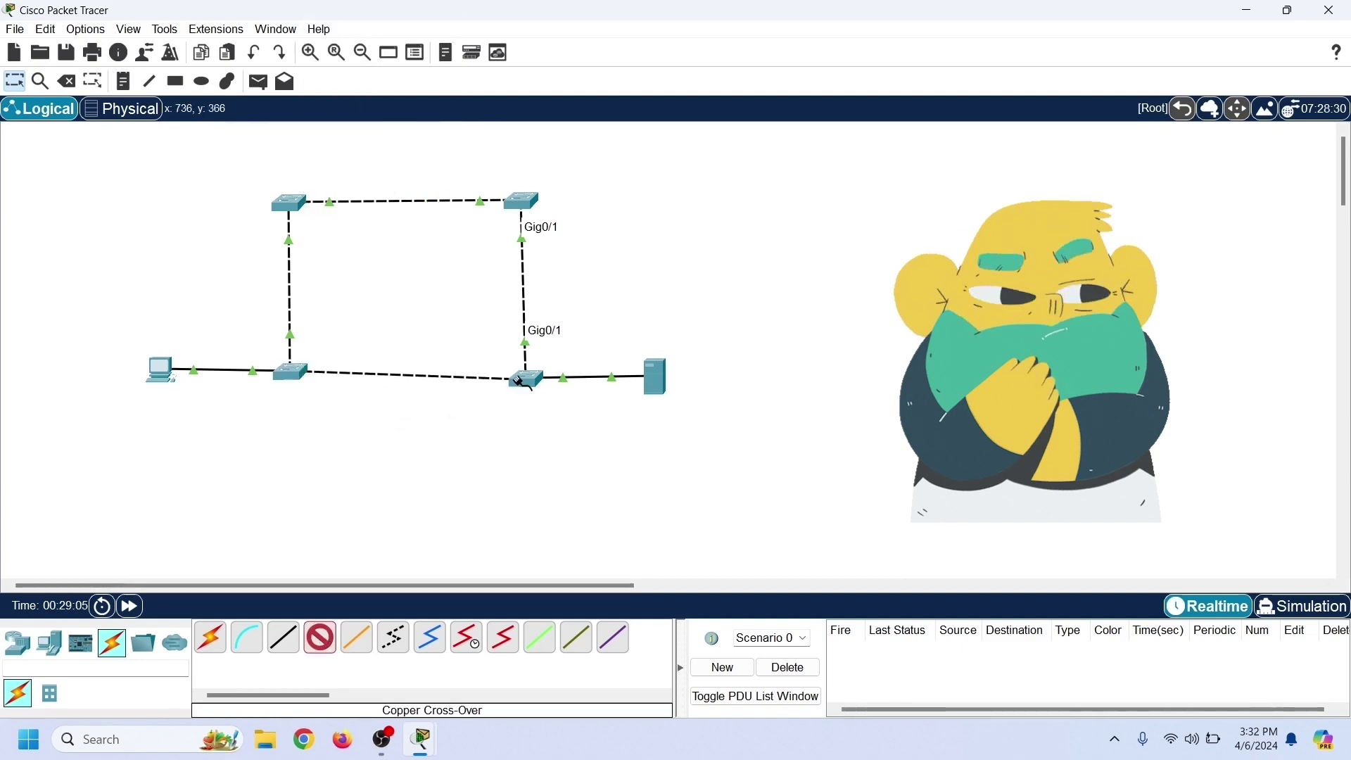
pyautogui.click(518, 381)
pyautogui.click(545, 430)
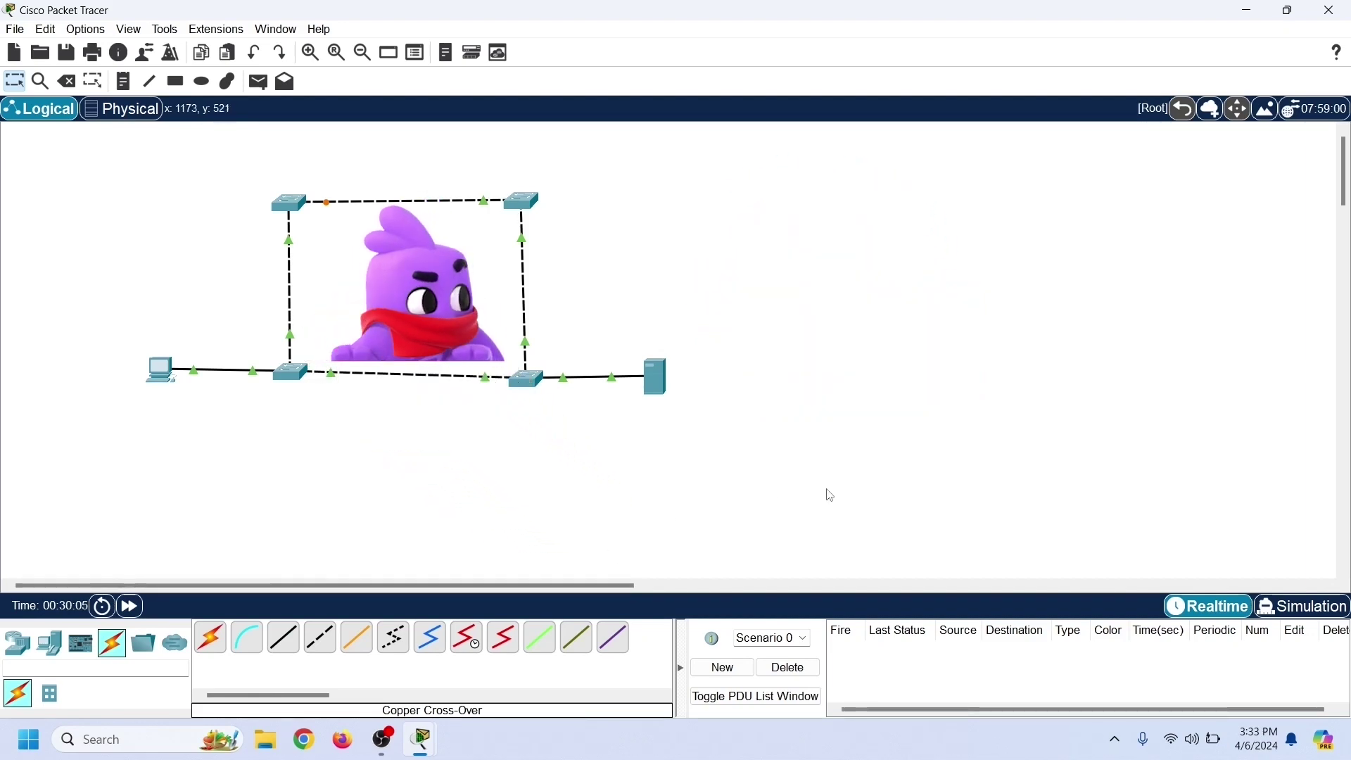
# - Switch to Simulation mode and enter global configuration mode in the CLI of Switch0, the lower switch next to the PC
pyautogui.hotkey('shift', 's')
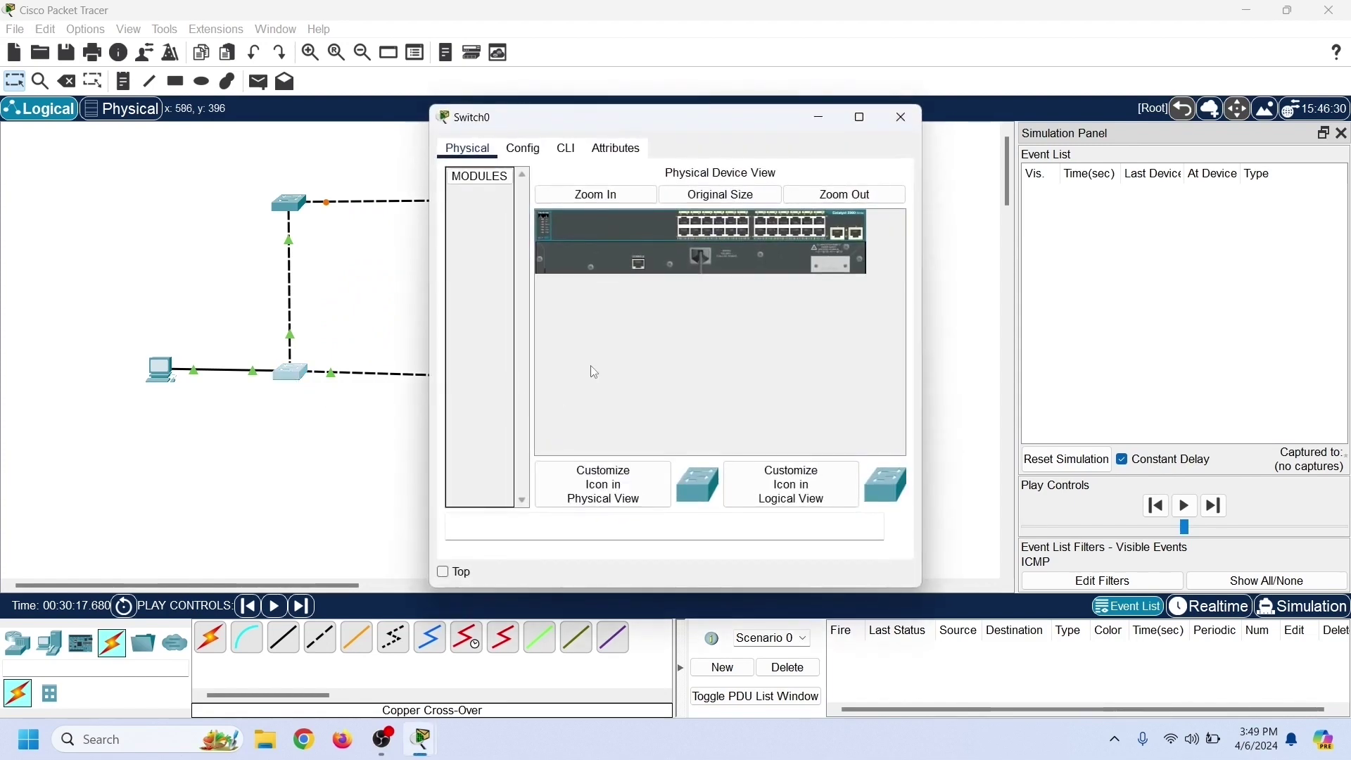
pyautogui.click(566, 148)
pyautogui.press('Return')
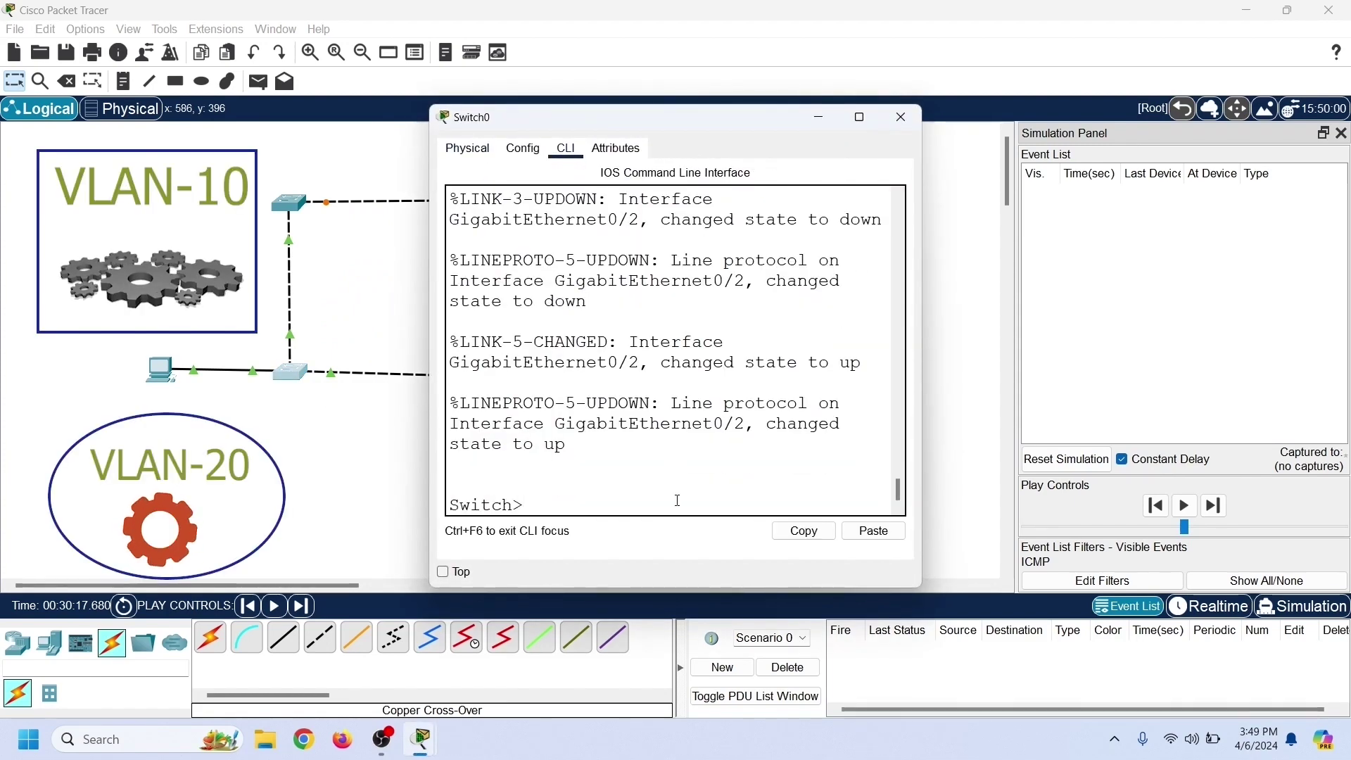
pyautogui.write('enable')
pyautogui.press('Return')
pyautogui.write('configure termin')
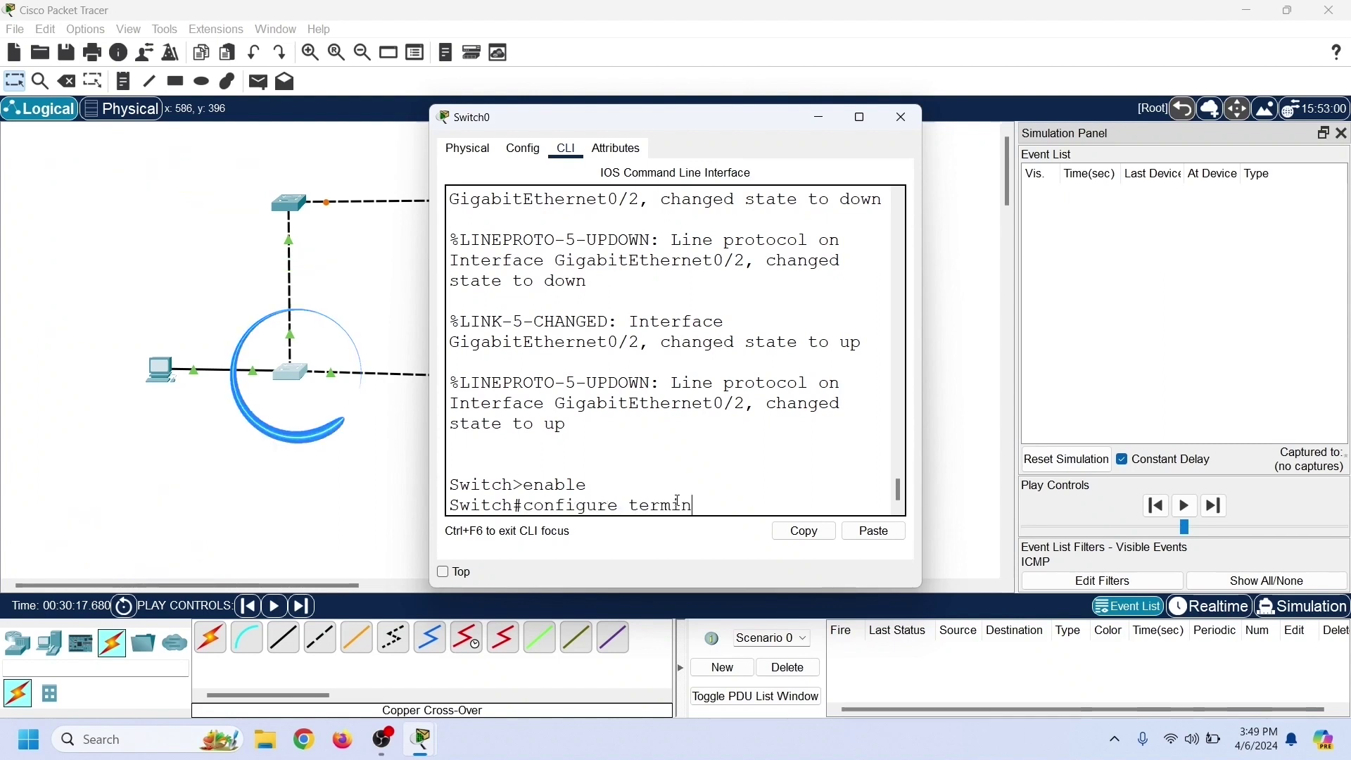
pyautogui.write('al')
pyautogui.press('Return')
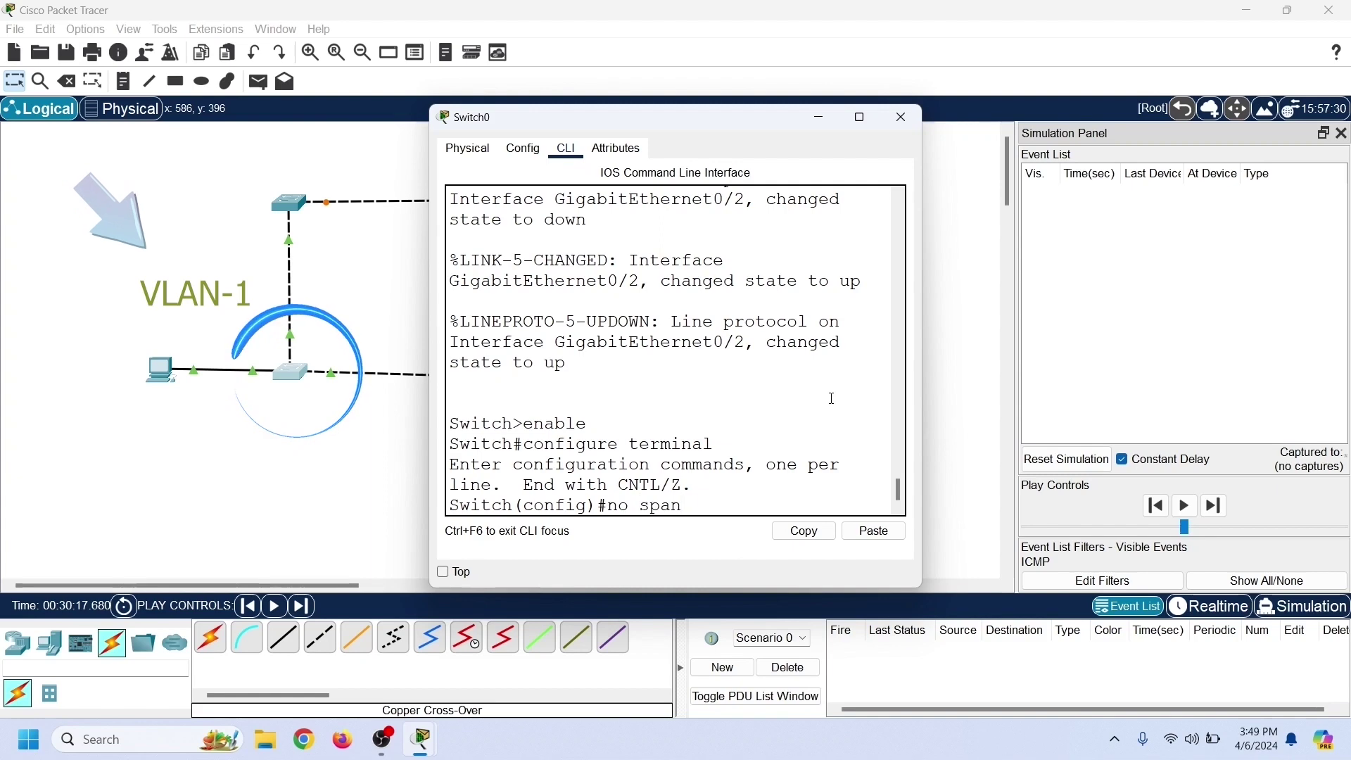
# - Disable spanning tree on Switch0 with "no spanning-tree vlan 1", exit configuration mode and close its window
pyautogui.write('no span')
pyautogui.press('Tab')
pyautogui.write('v')
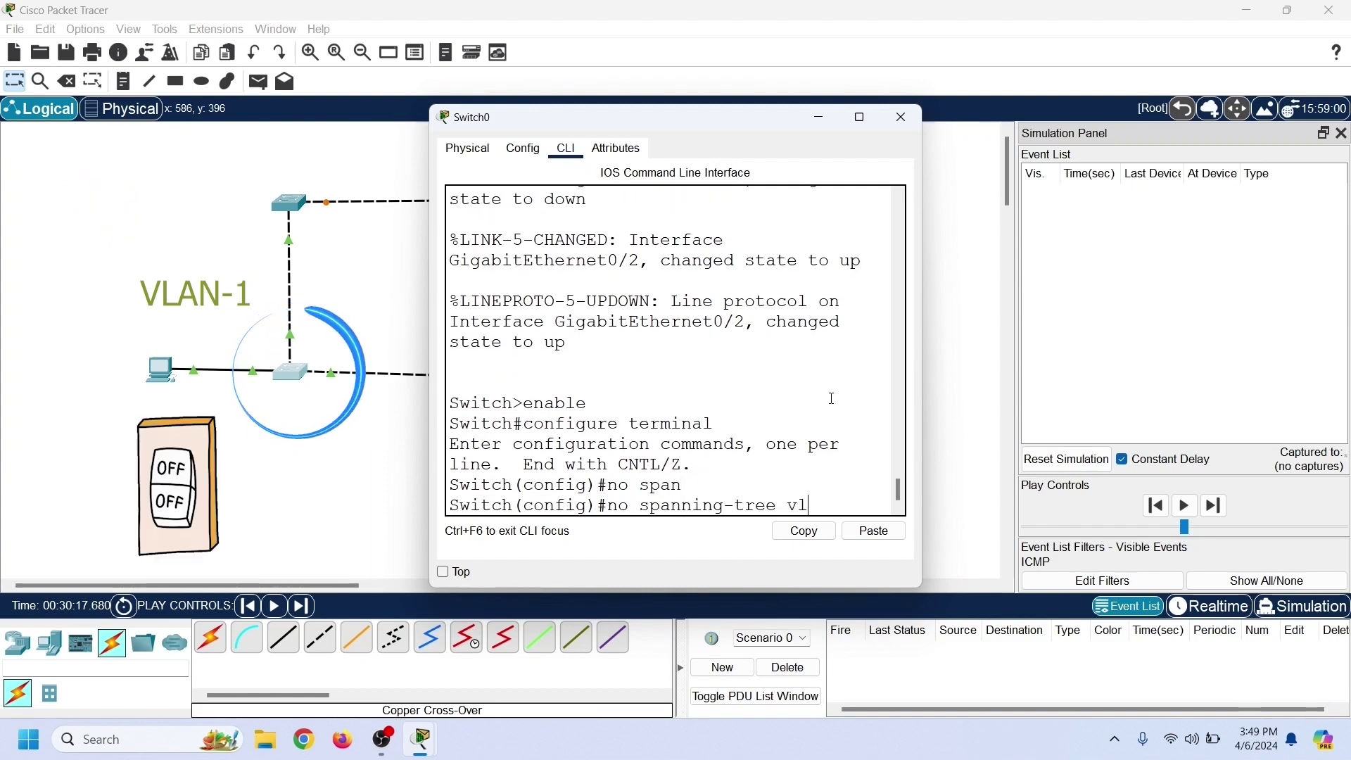
pyautogui.write('lan ')
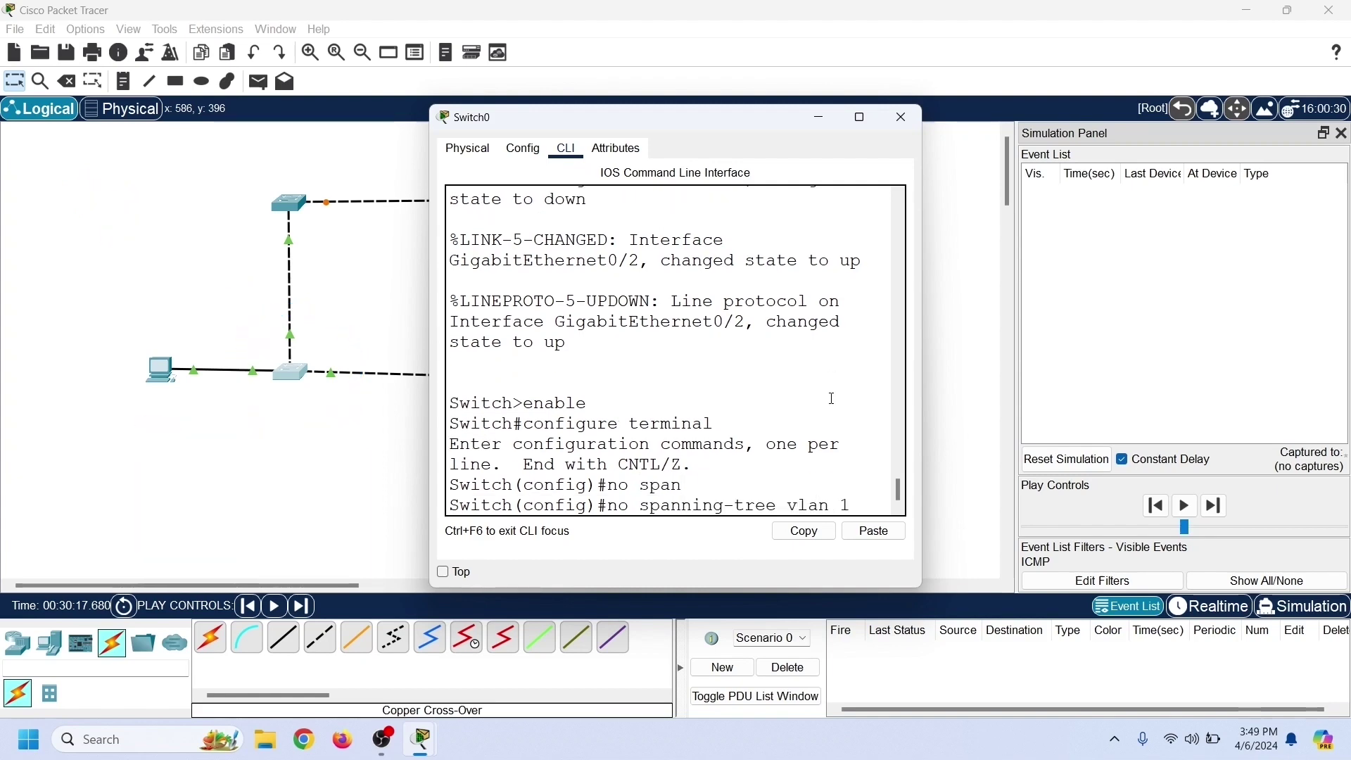
pyautogui.write('1')
pyautogui.press('Return')
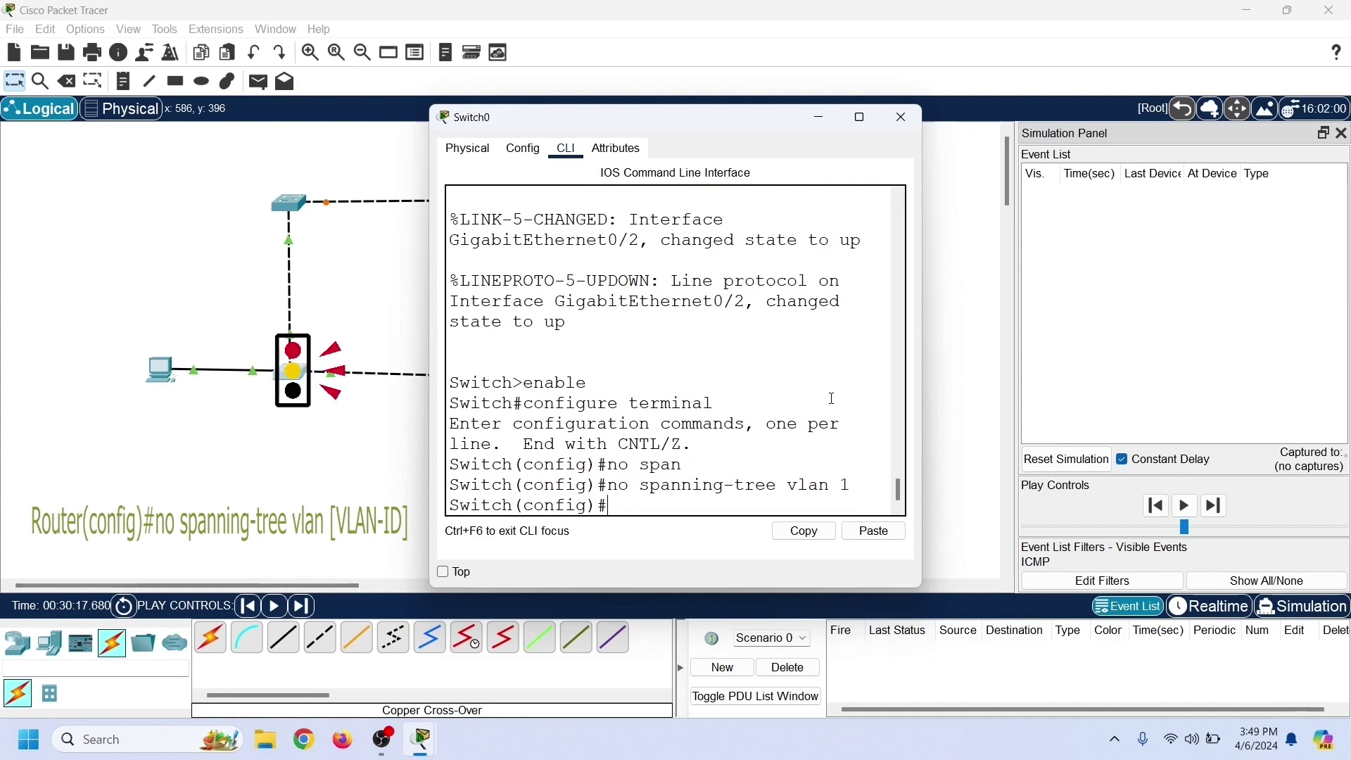
pyautogui.press('Return')
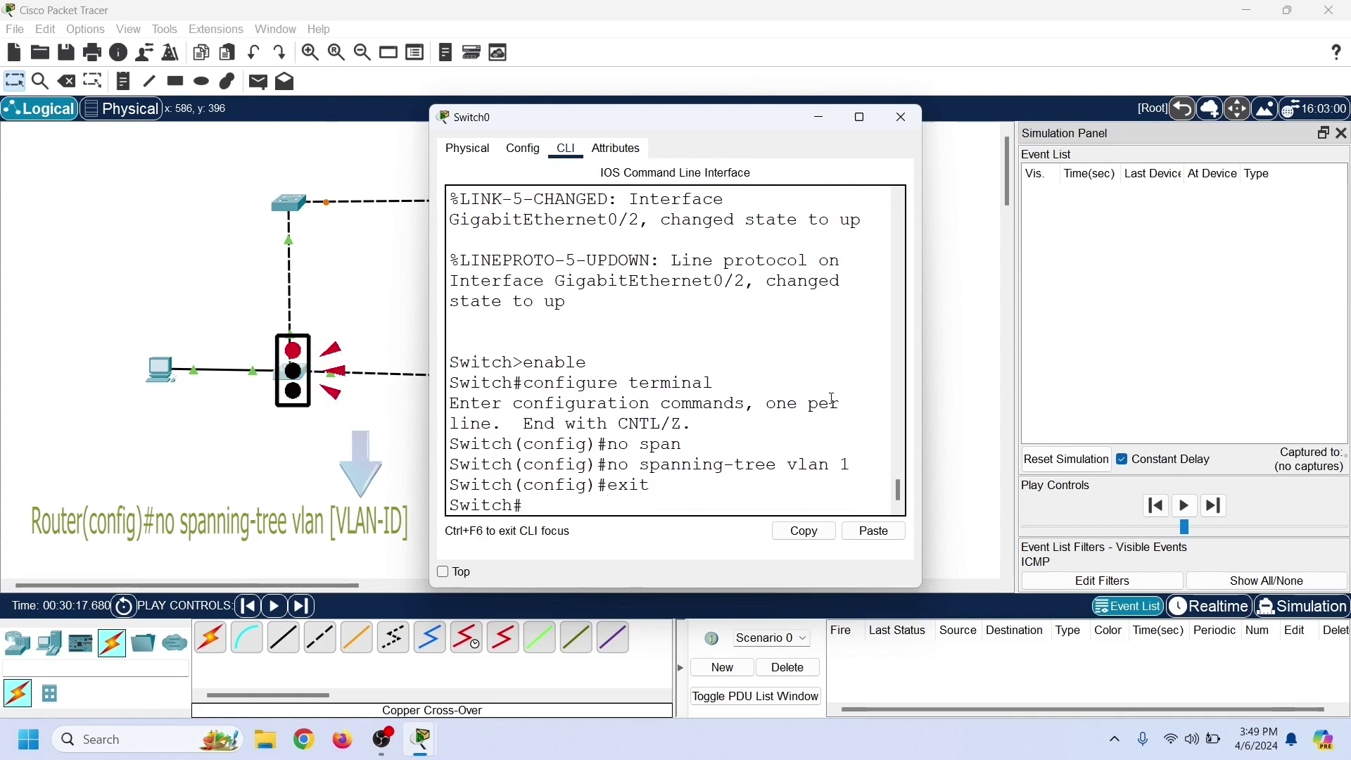
pyautogui.click(908, 129)
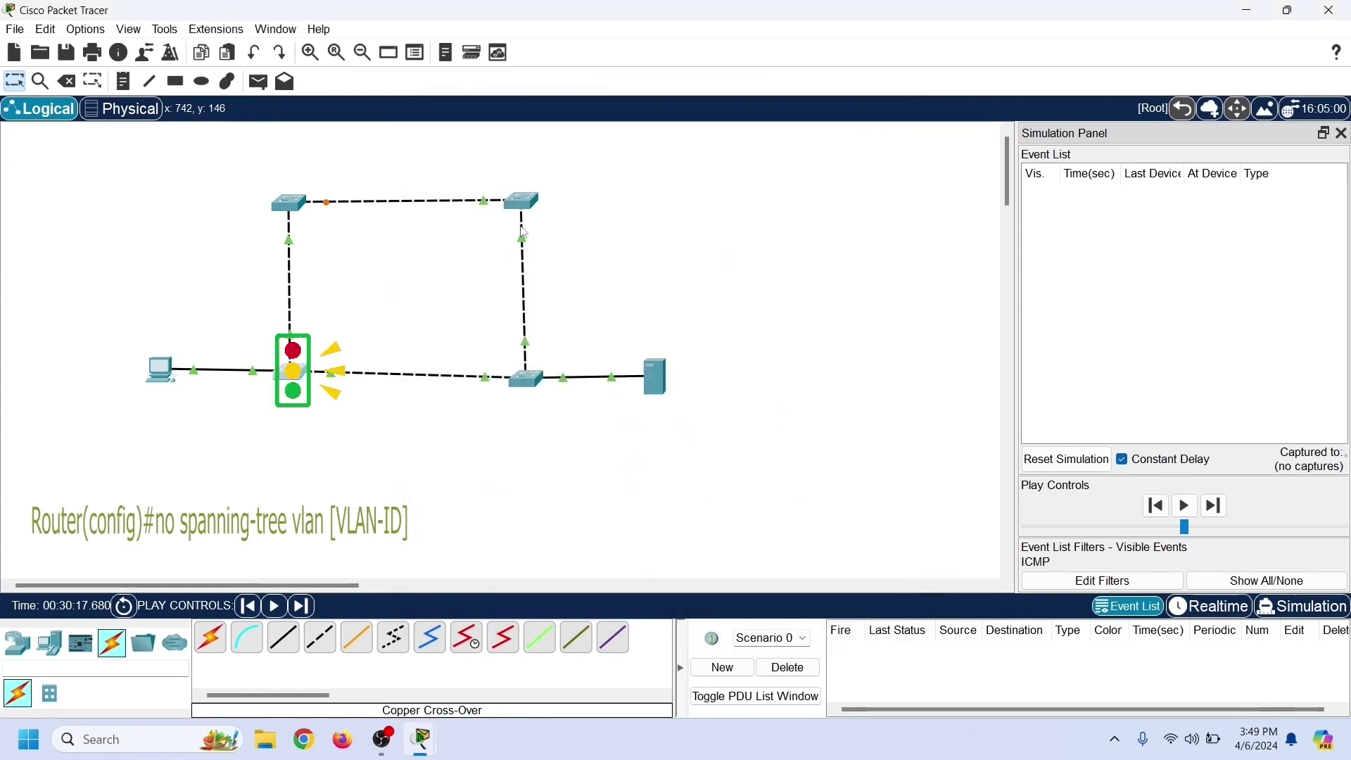
# - Enter privileged and global configuration mode in the CLI of Switch3, the lower switch next to the server
pyautogui.click(524, 380)
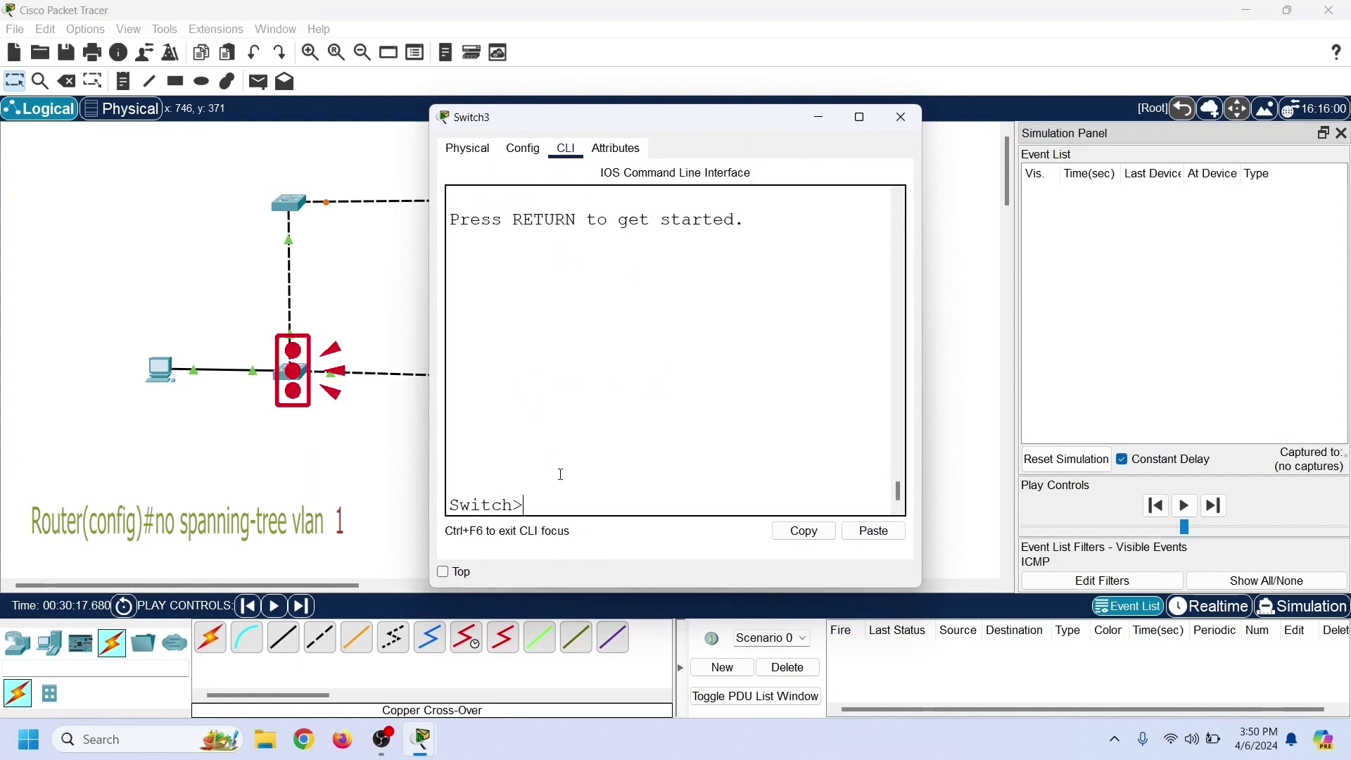
pyautogui.write('co')
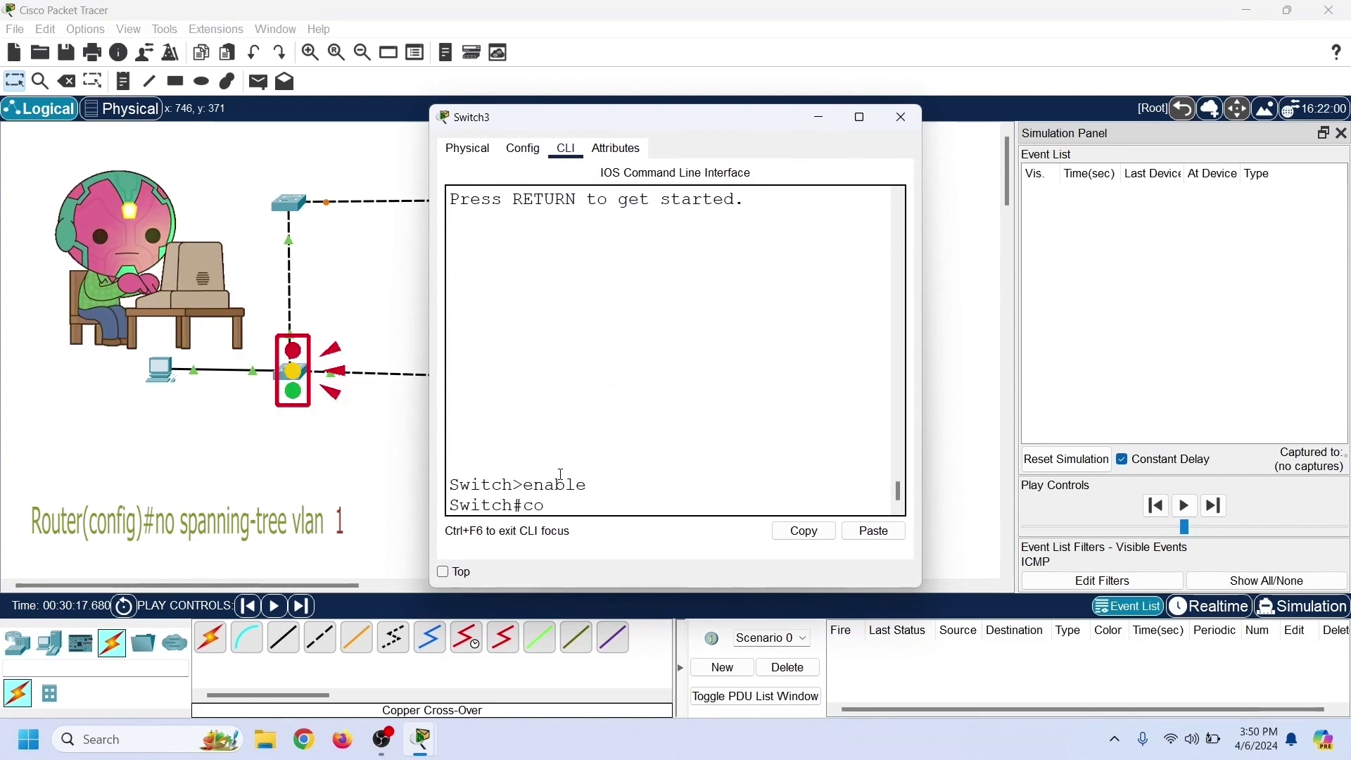
pyautogui.write('nfigure ter')
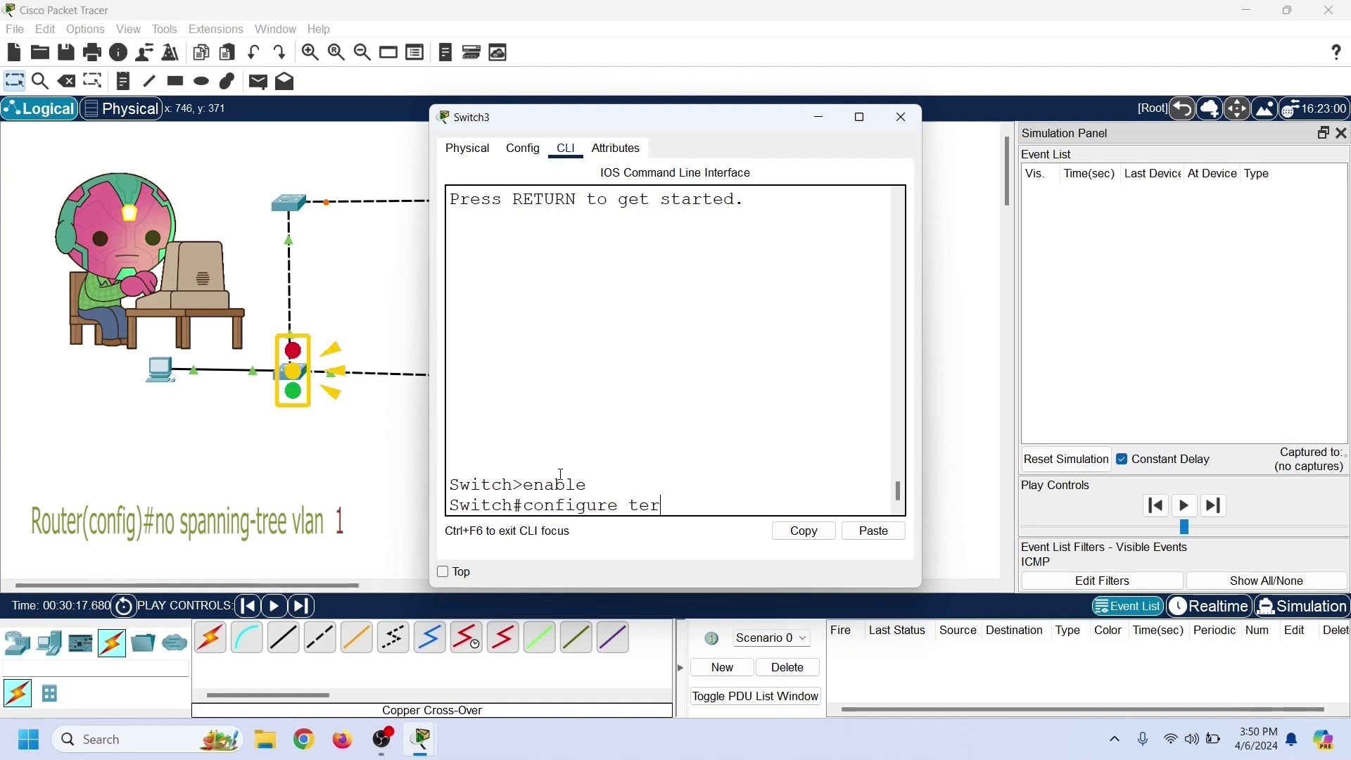
pyautogui.write('minal')
pyautogui.press('Return')
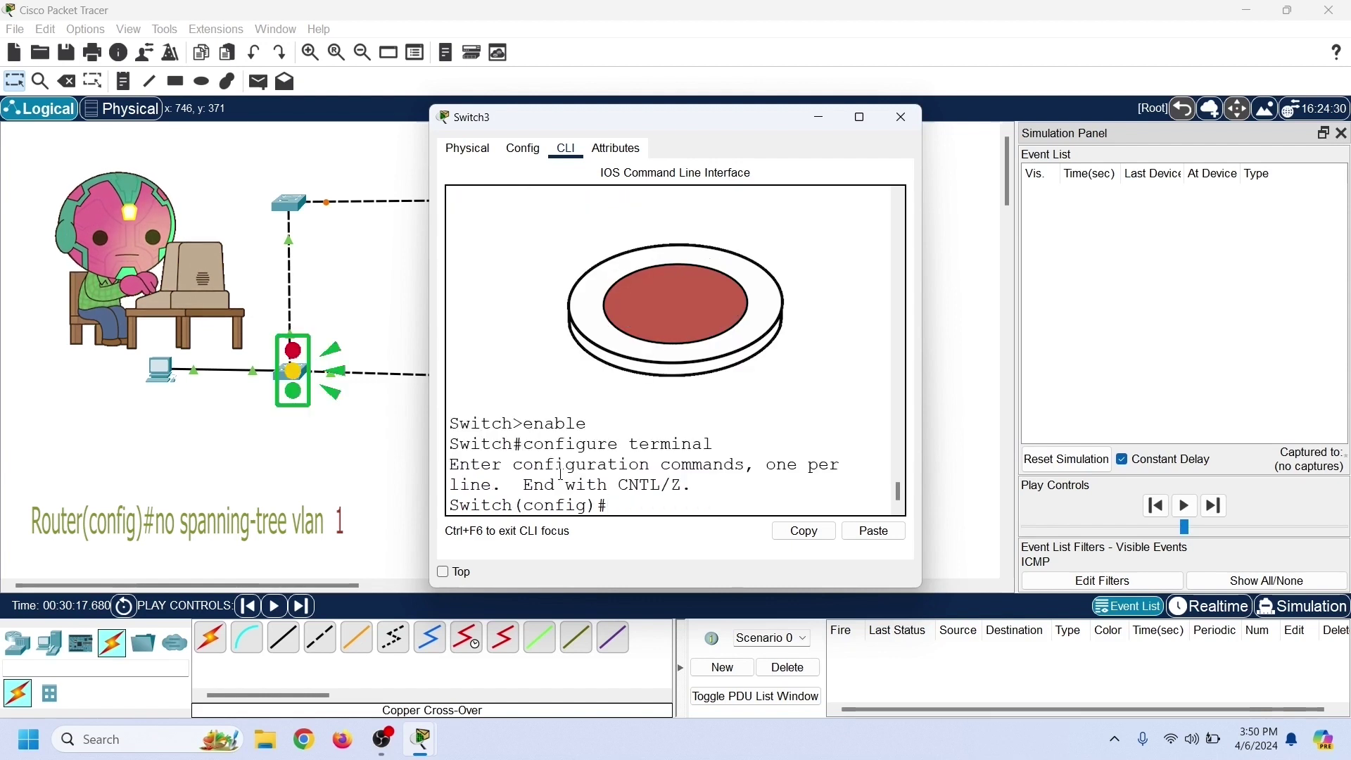
# - Disable spanning tree on Switch3 with "no spanning-tree vlan 1", exit configuration mode and close its window
pyautogui.write('no spa')
pyautogui.press('Tab')
pyautogui.write('vlan')
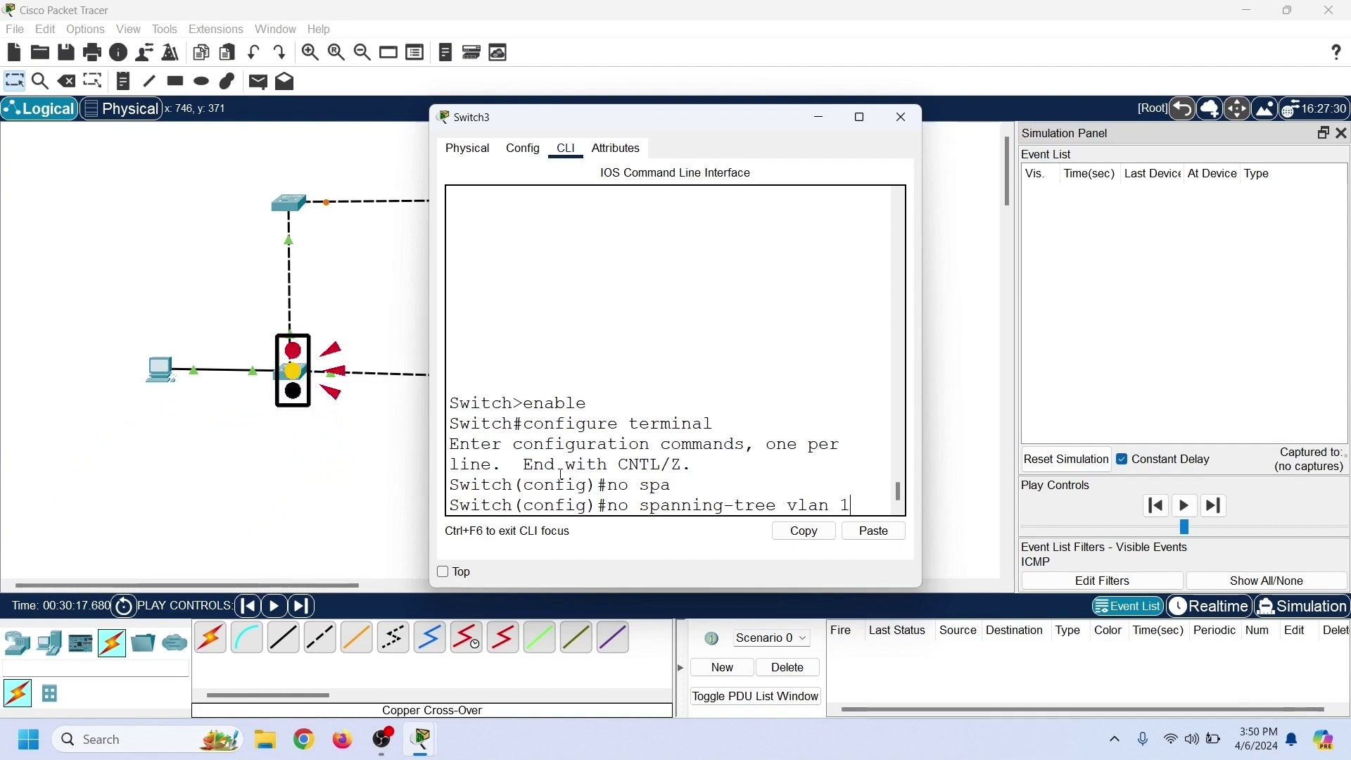
pyautogui.write(' 1')
pyautogui.press('Return')
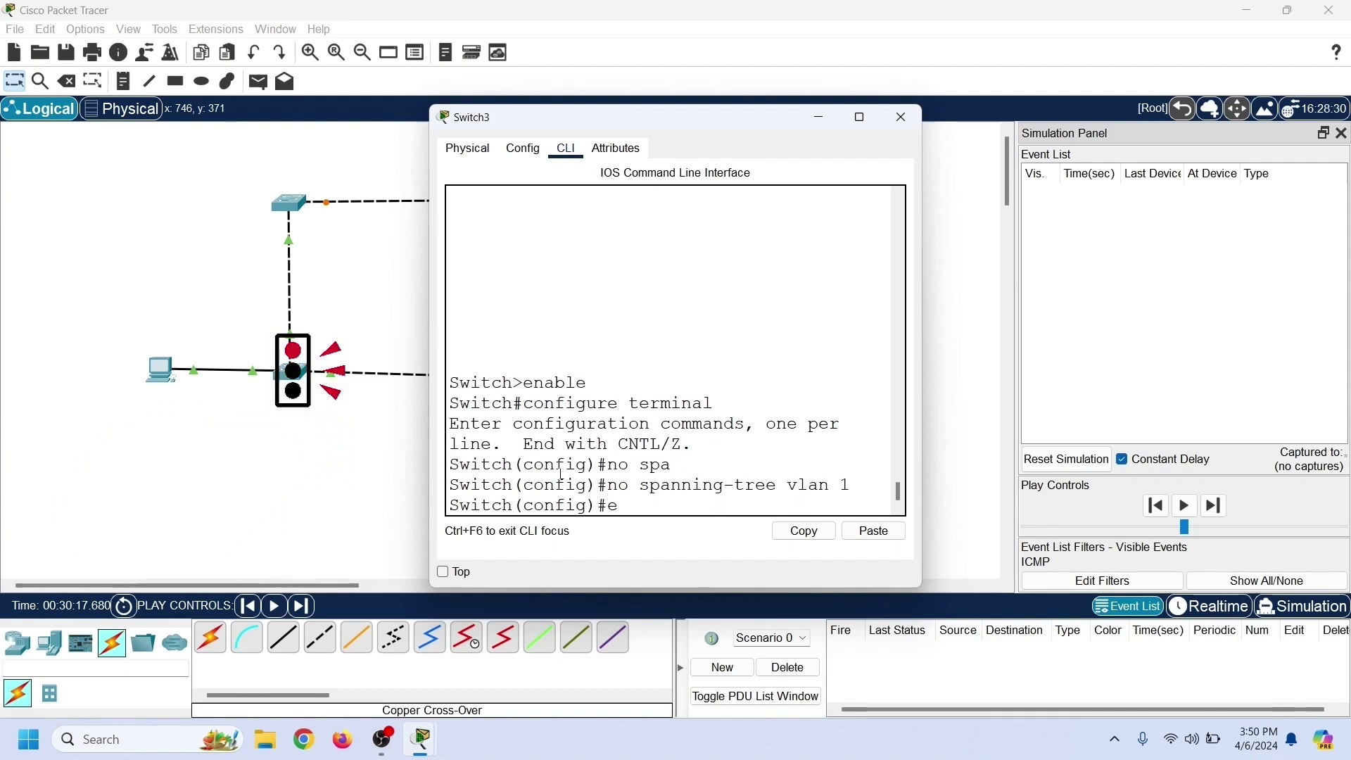
pyautogui.write('exit')
pyautogui.press('Return')
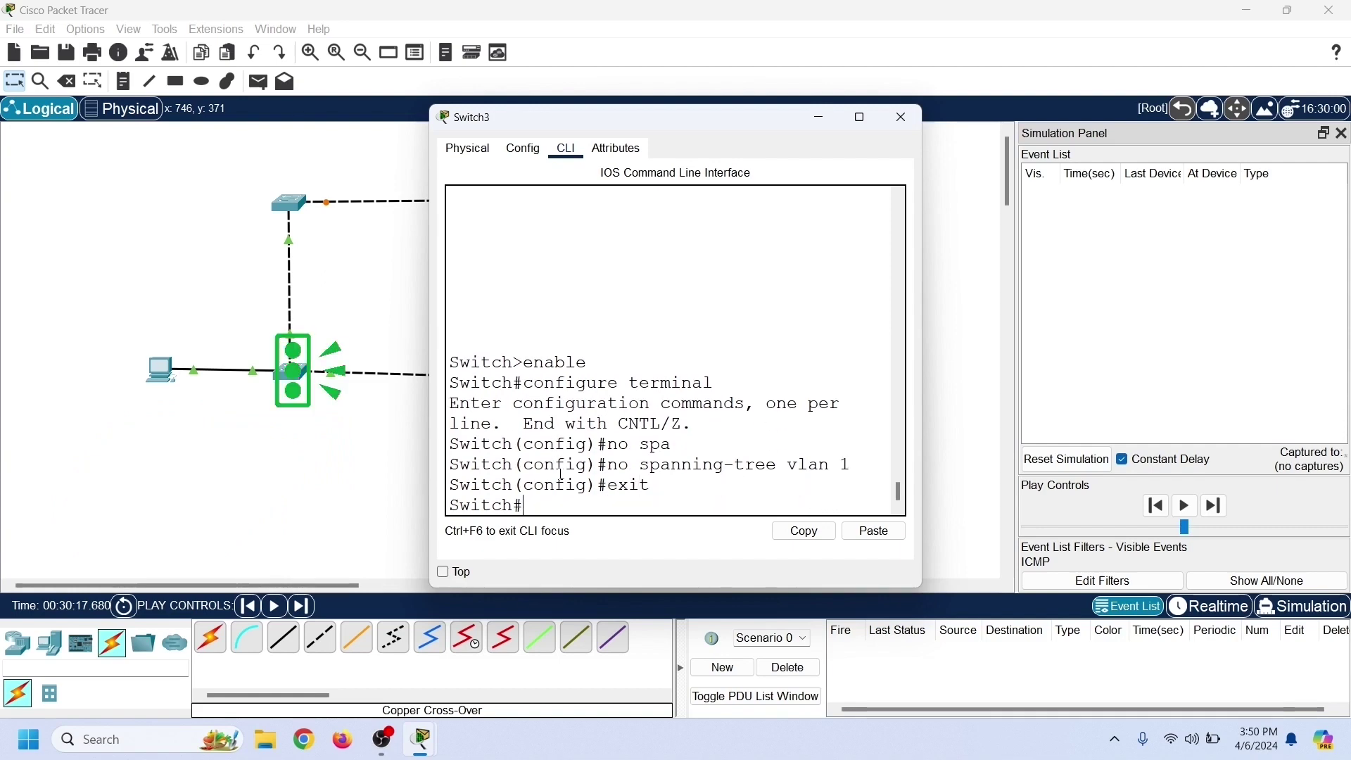
pyautogui.click(902, 117)
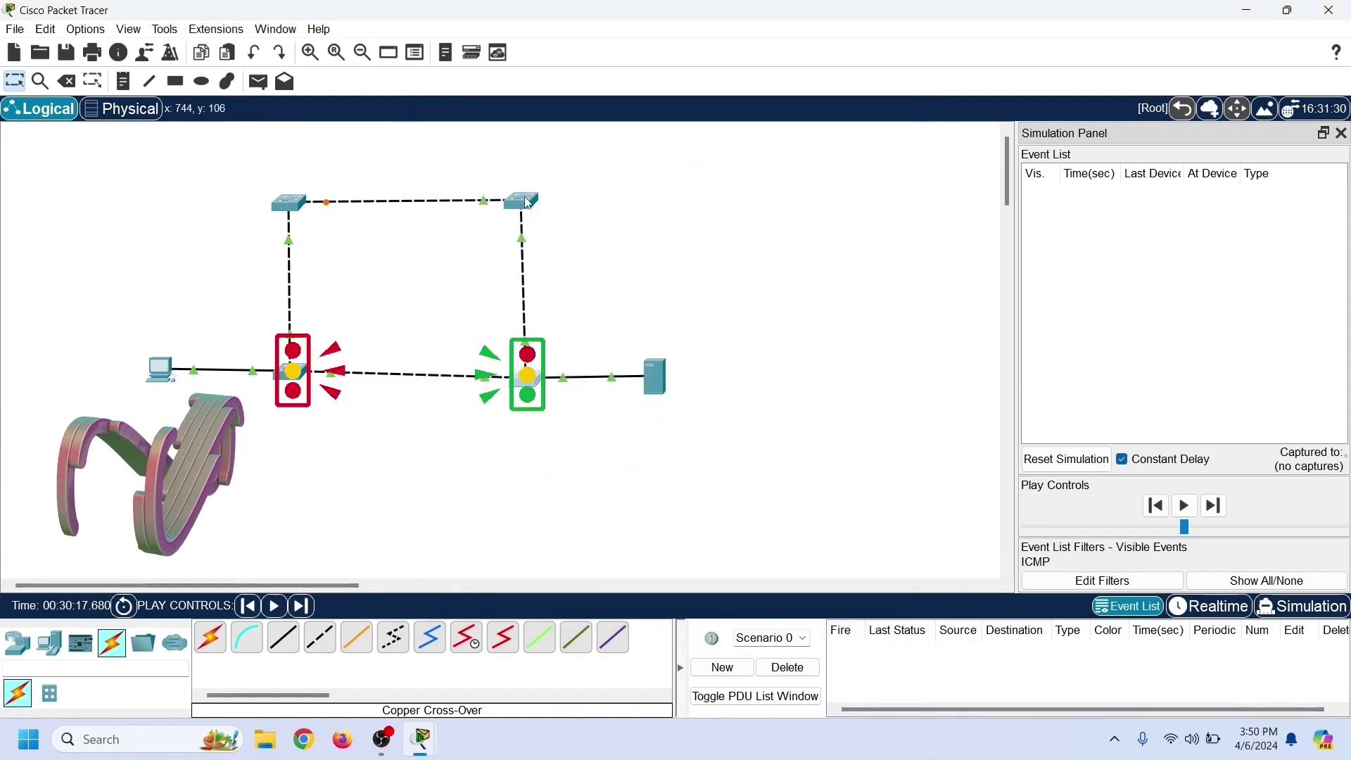
# - Open the CLI of Switch2, the upper switch above Switch3, and enter global configuration mode with "enable" and "configure terminal"
pyautogui.click(528, 202)
pyautogui.click(567, 149)
pyautogui.moveTo(535, 117); pyautogui.dragTo(682, 106)
pyautogui.press('Return')
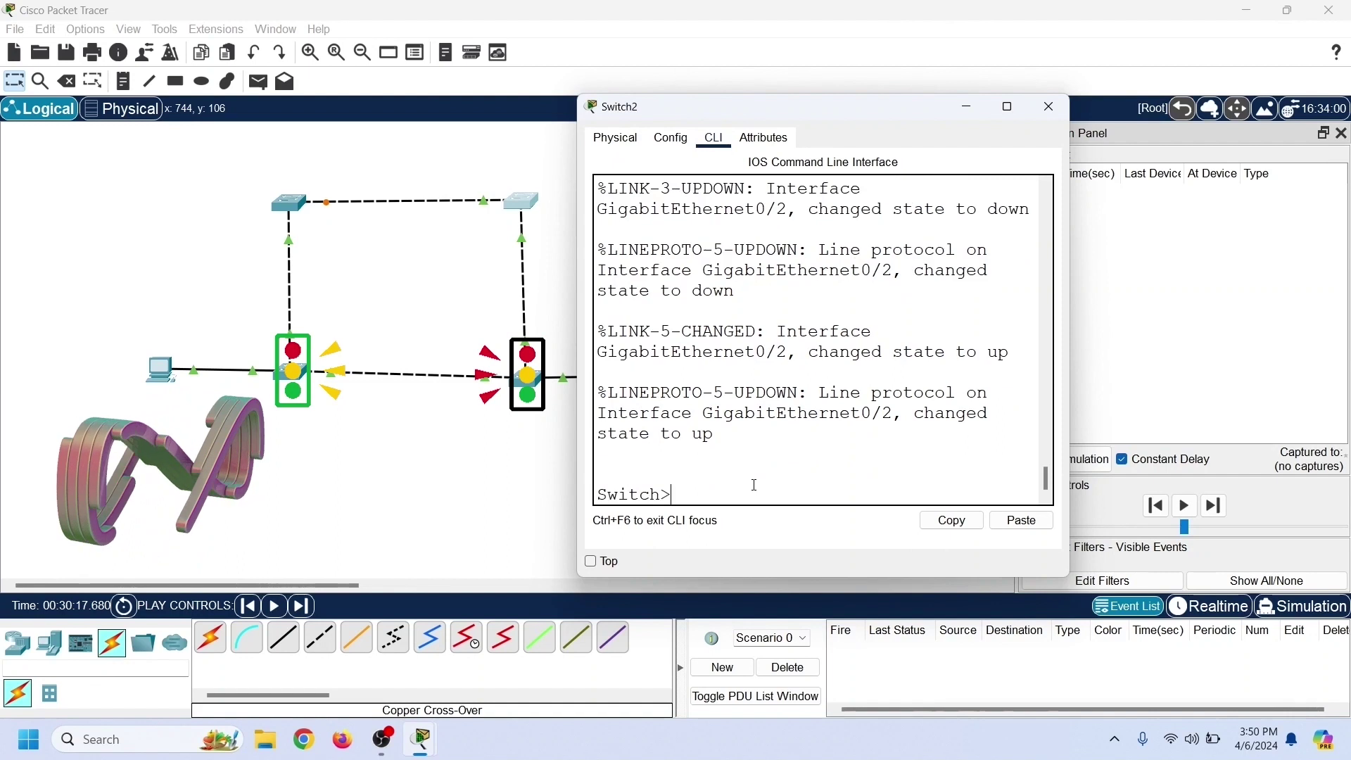
pyautogui.write('enable')
pyautogui.press('Return')
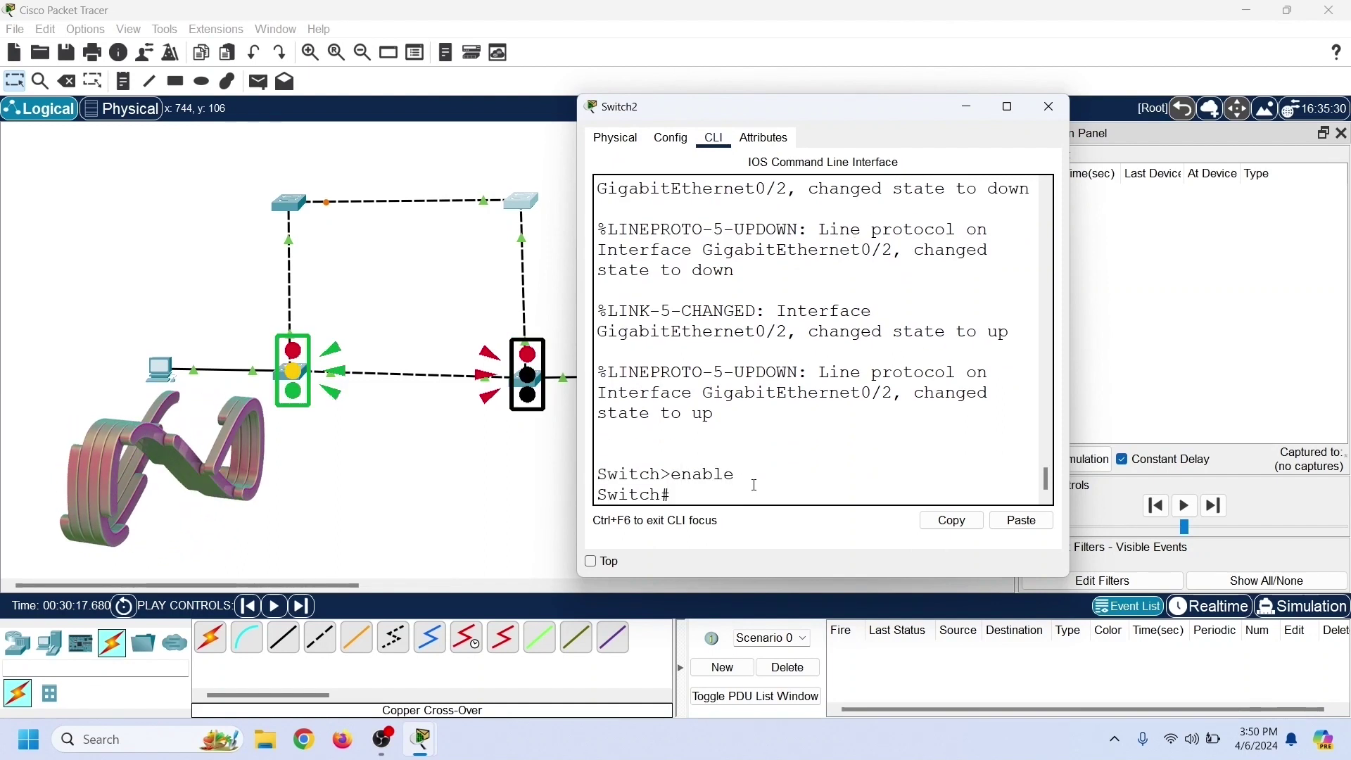
pyautogui.write('configure ter')
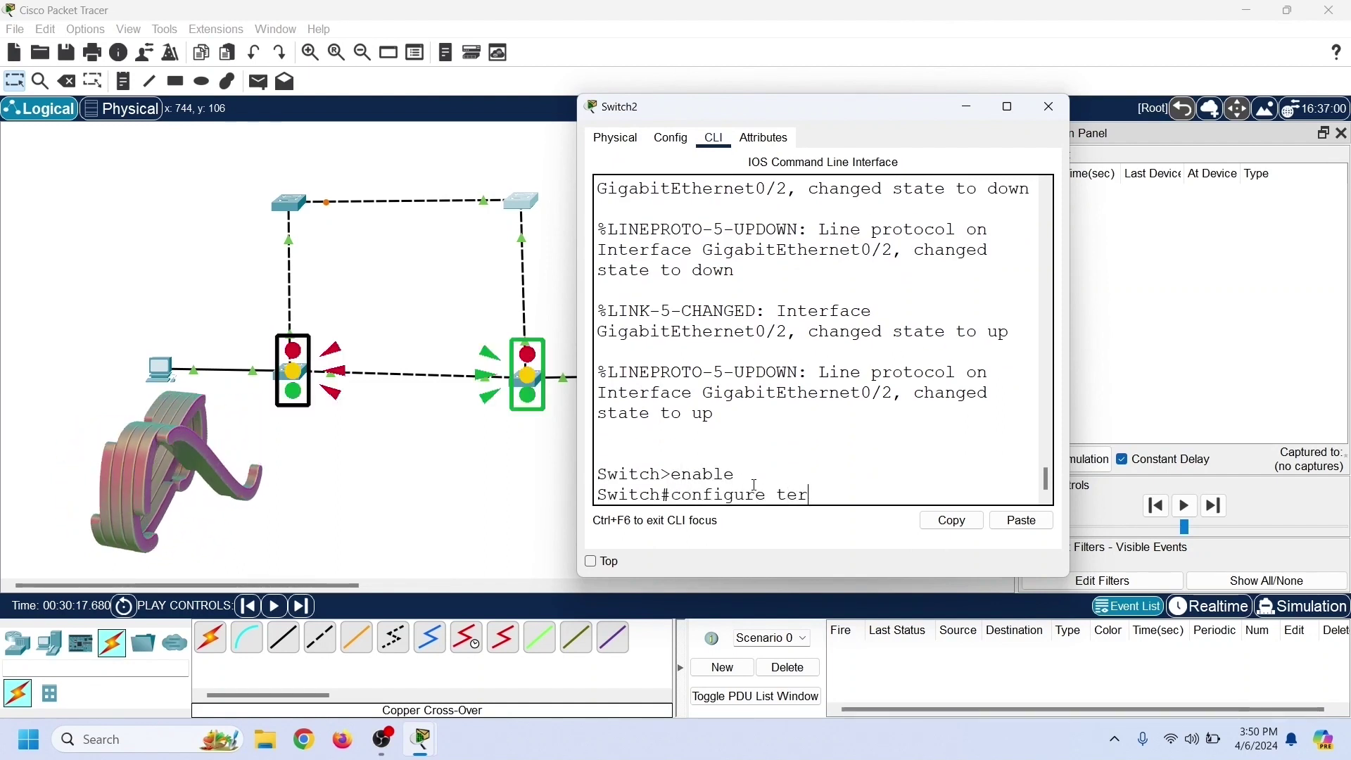
pyautogui.write('minal')
pyautogui.press('Return')
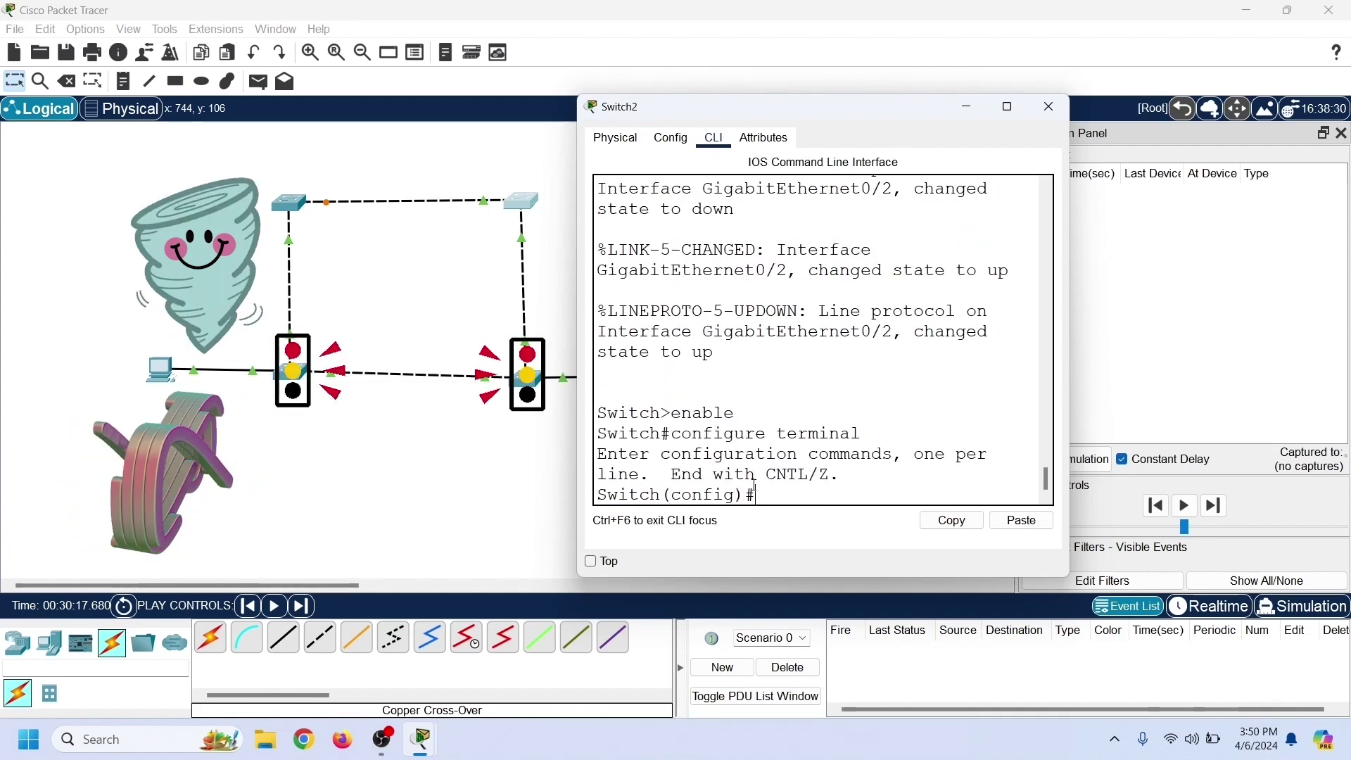
# - Disable spanning tree on Switch2 with "no spanning-tree vlan 1", exit configuration mode and close its window
pyautogui.write('no spa')
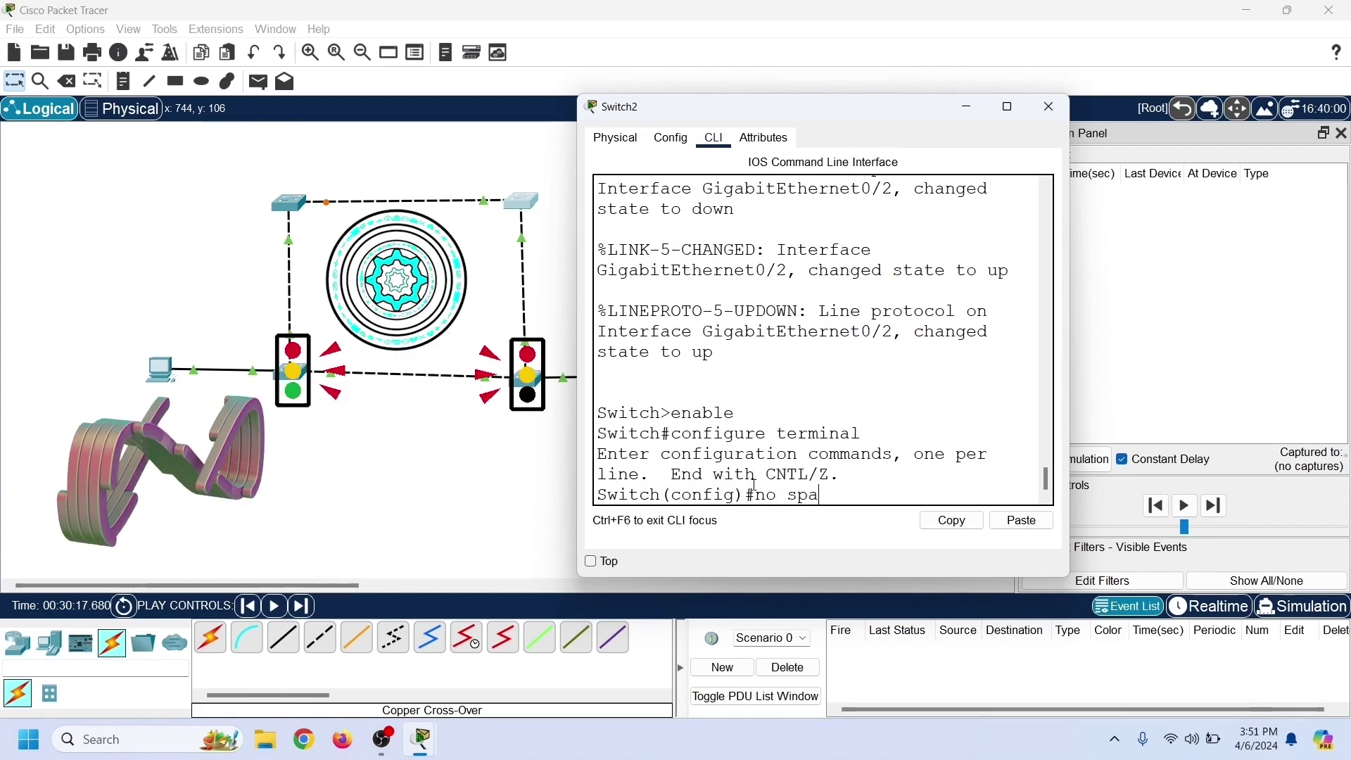
pyautogui.press('Tab')
pyautogui.write('vlan 1')
pyautogui.press('Return')
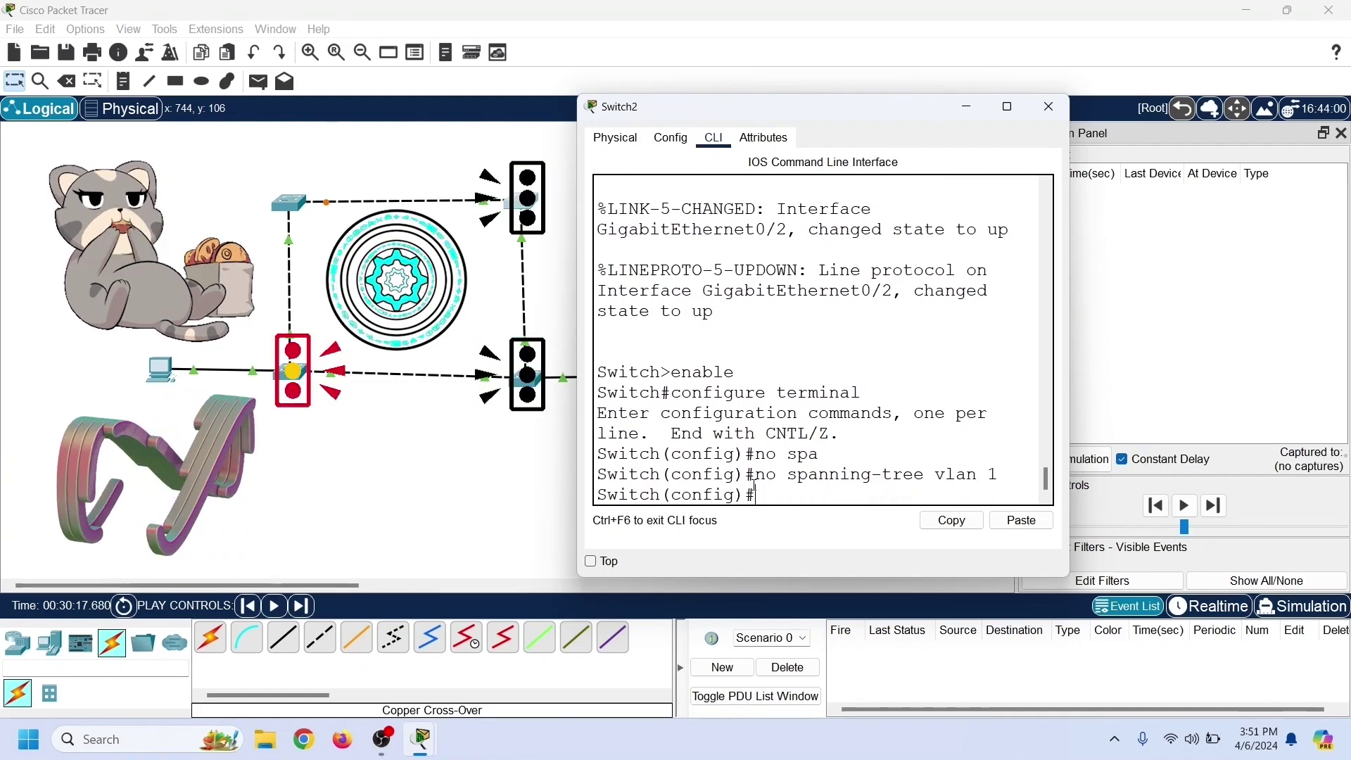
pyautogui.write('exit')
pyautogui.press('Return')
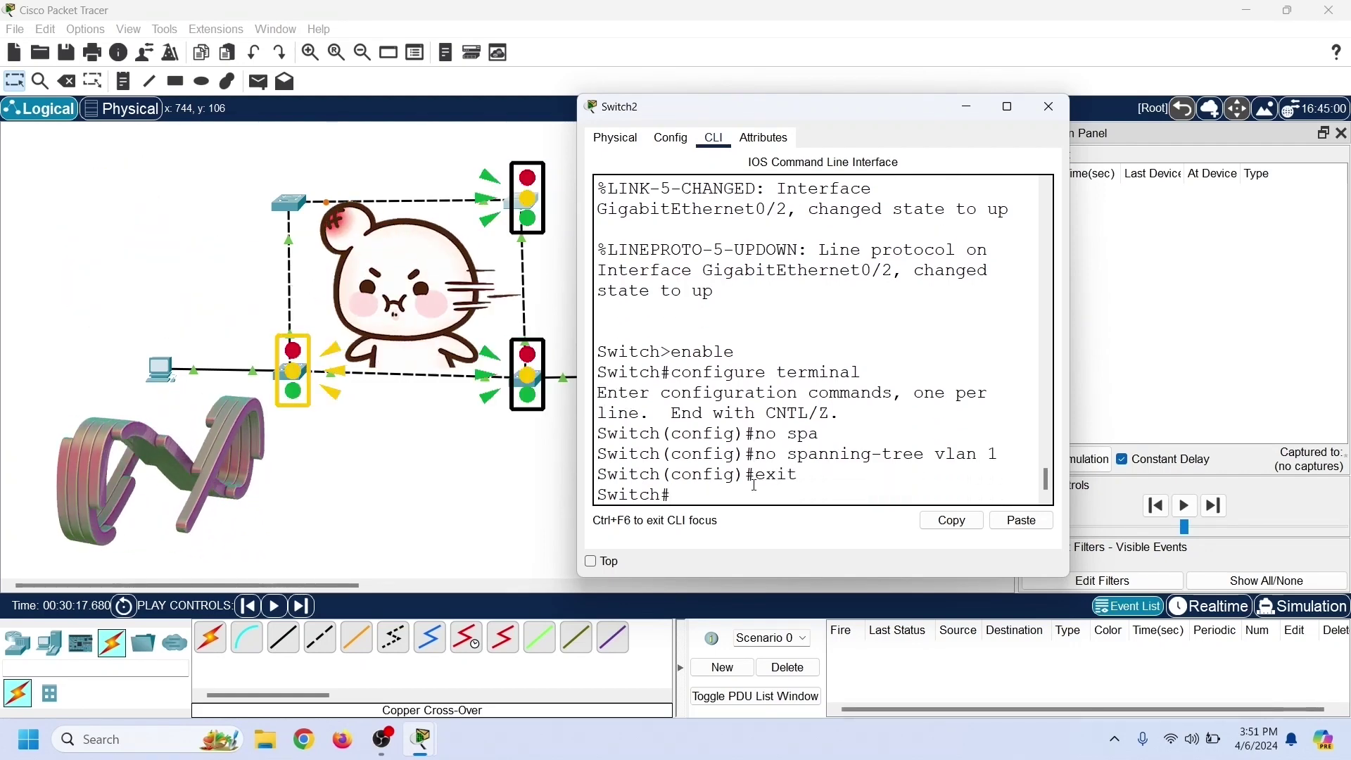
pyautogui.click(1049, 107)
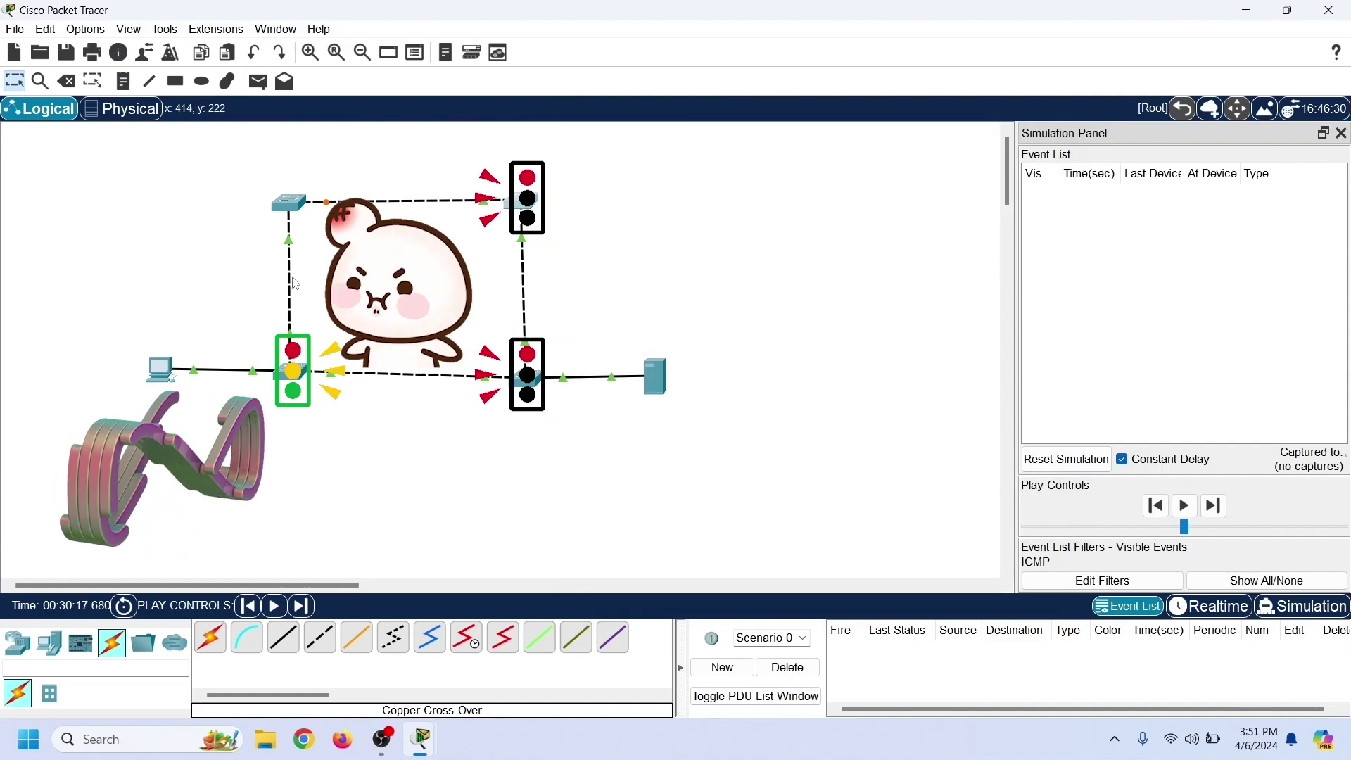
# - Open the CLI of Switch1, the upper switch above Switch0, and enter global configuration mode with "enable" and "configure terminal"
pyautogui.click(295, 208)
pyautogui.moveTo(563, 120); pyautogui.dragTo(789, 117)
pyautogui.click(795, 149)
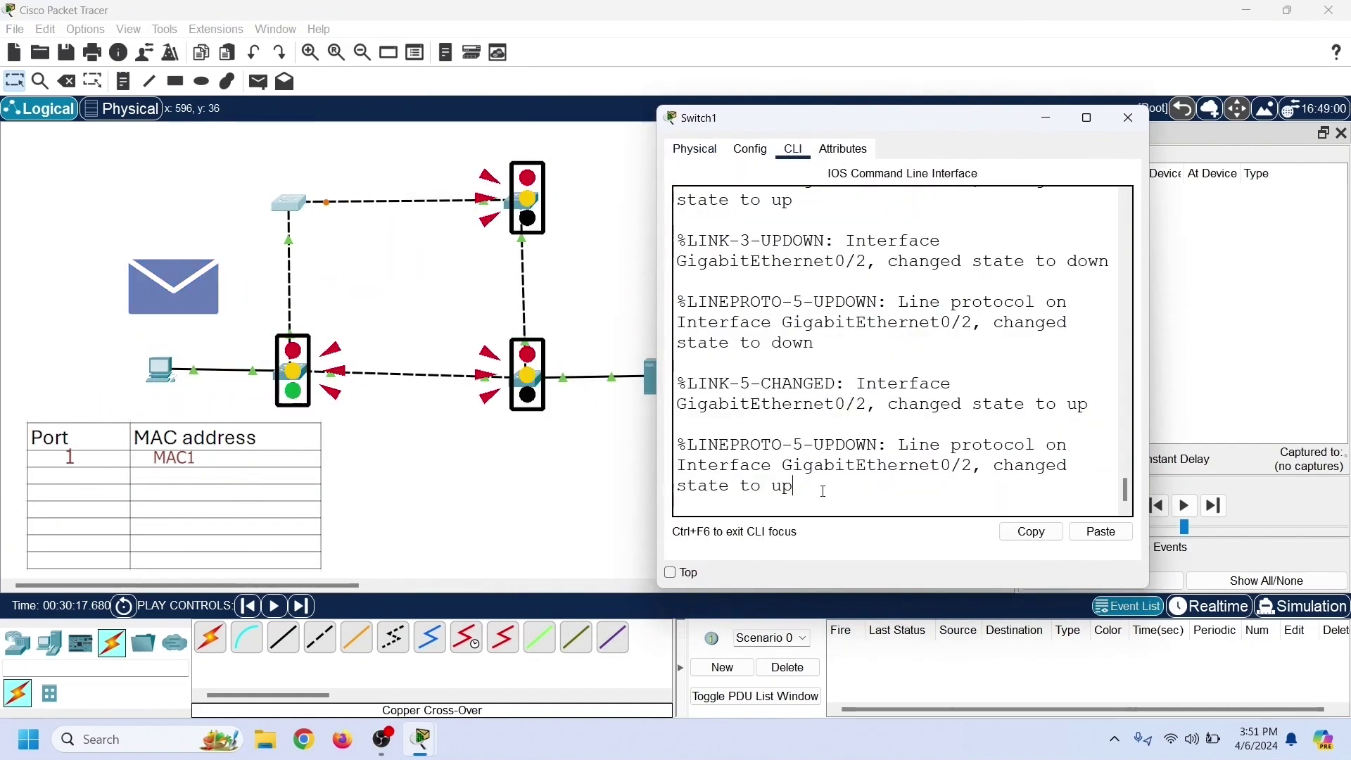
pyautogui.press('Return')
pyautogui.write('enable')
pyautogui.press('Return')
pyautogui.write('ch#configure')
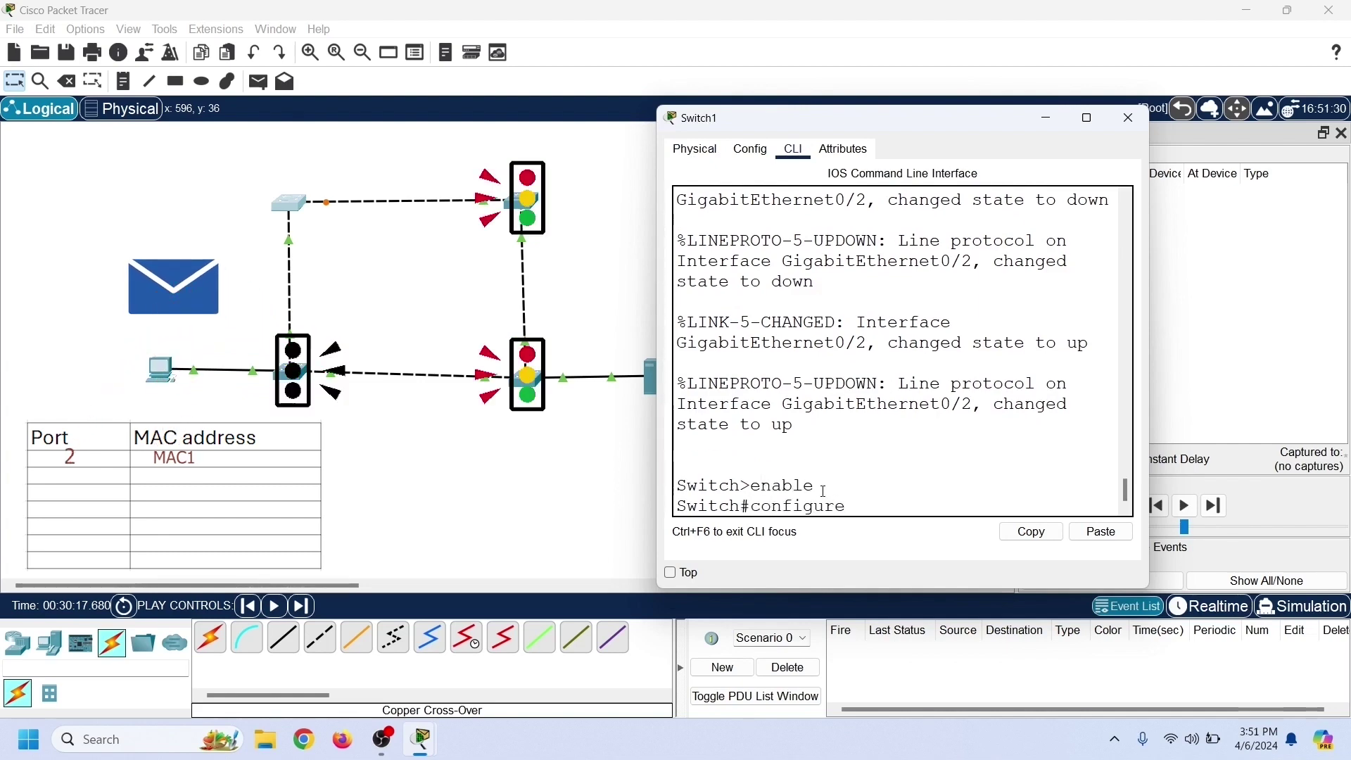
pyautogui.write(' terminal')
pyautogui.press('Return')
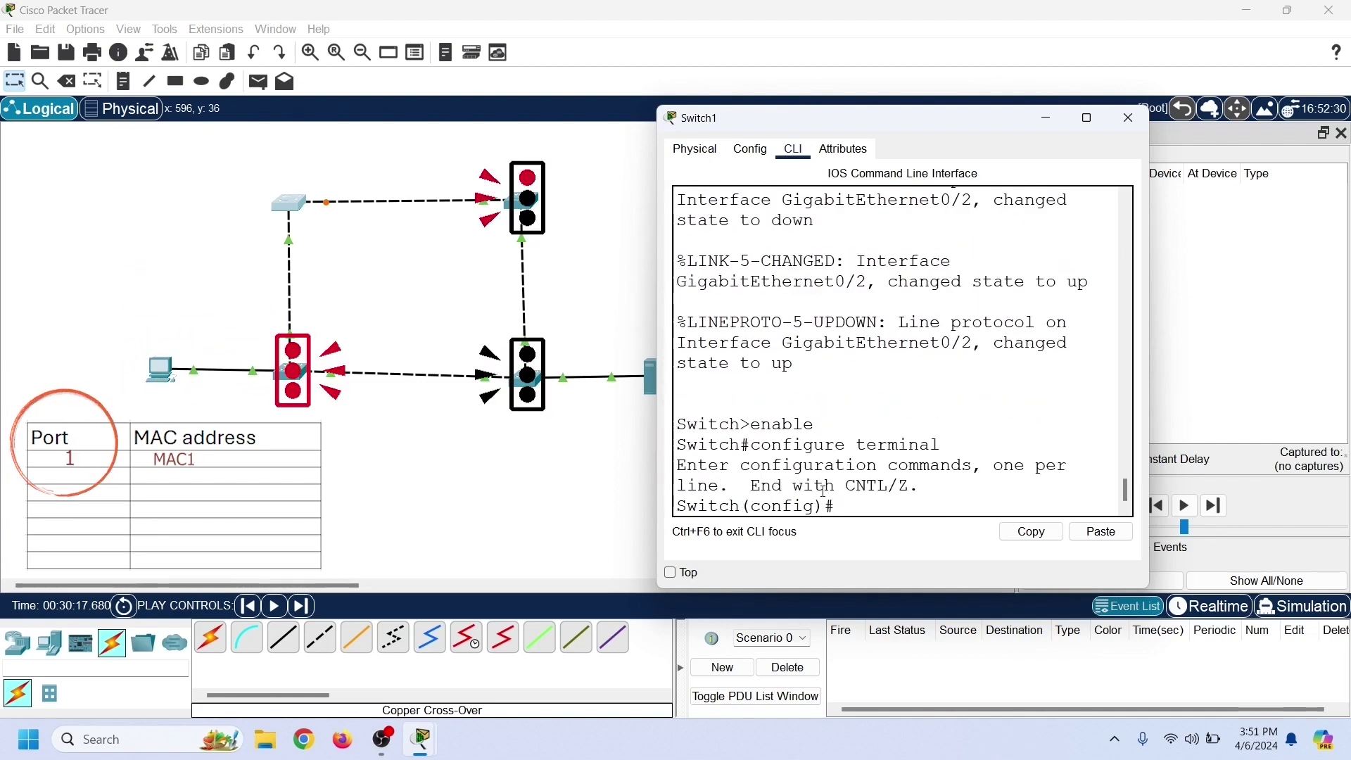
# - Disable spanning tree on Switch1 with "no spanning-tree vlan 1", exit configuration mode and close its window
pyautogui.write('no spa')
pyautogui.press('Tab')
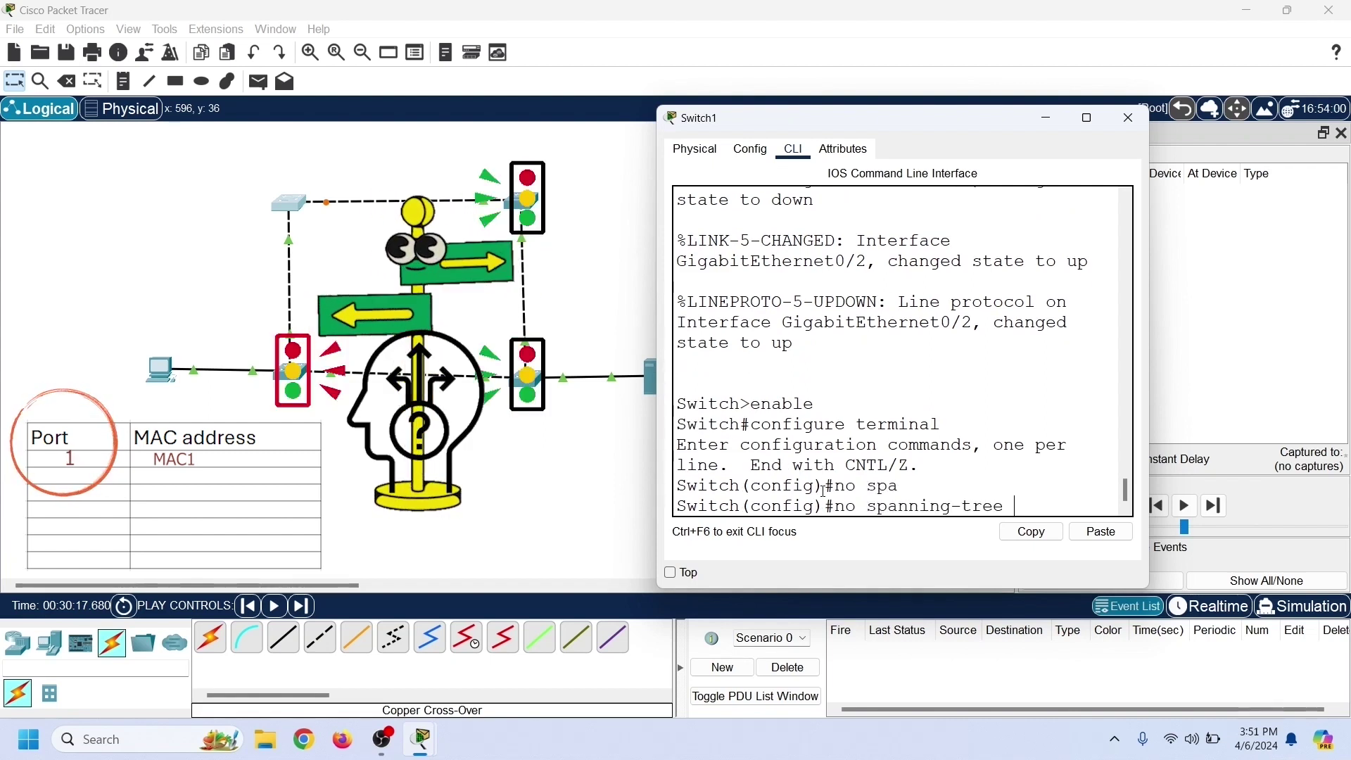
pyautogui.write('vlan 1')
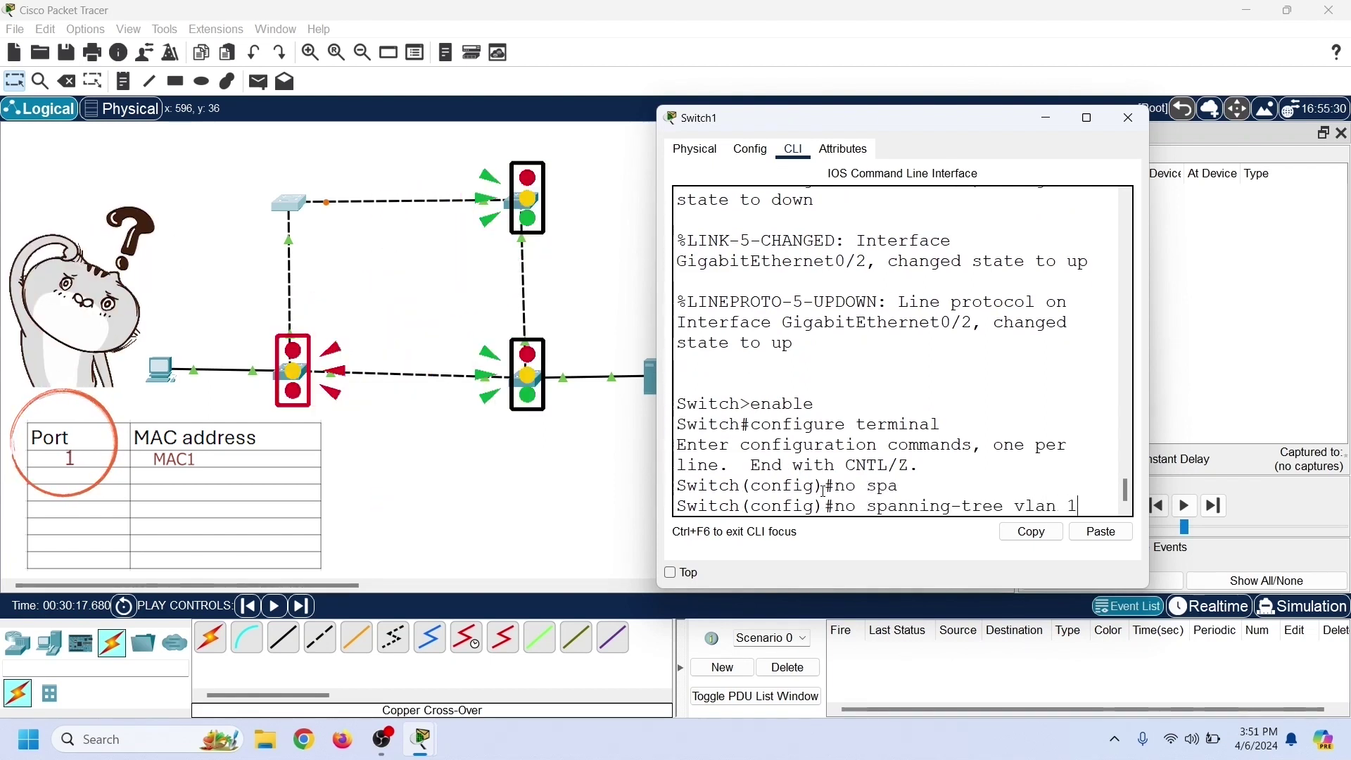
pyautogui.press('Return')
pyautogui.write('exit')
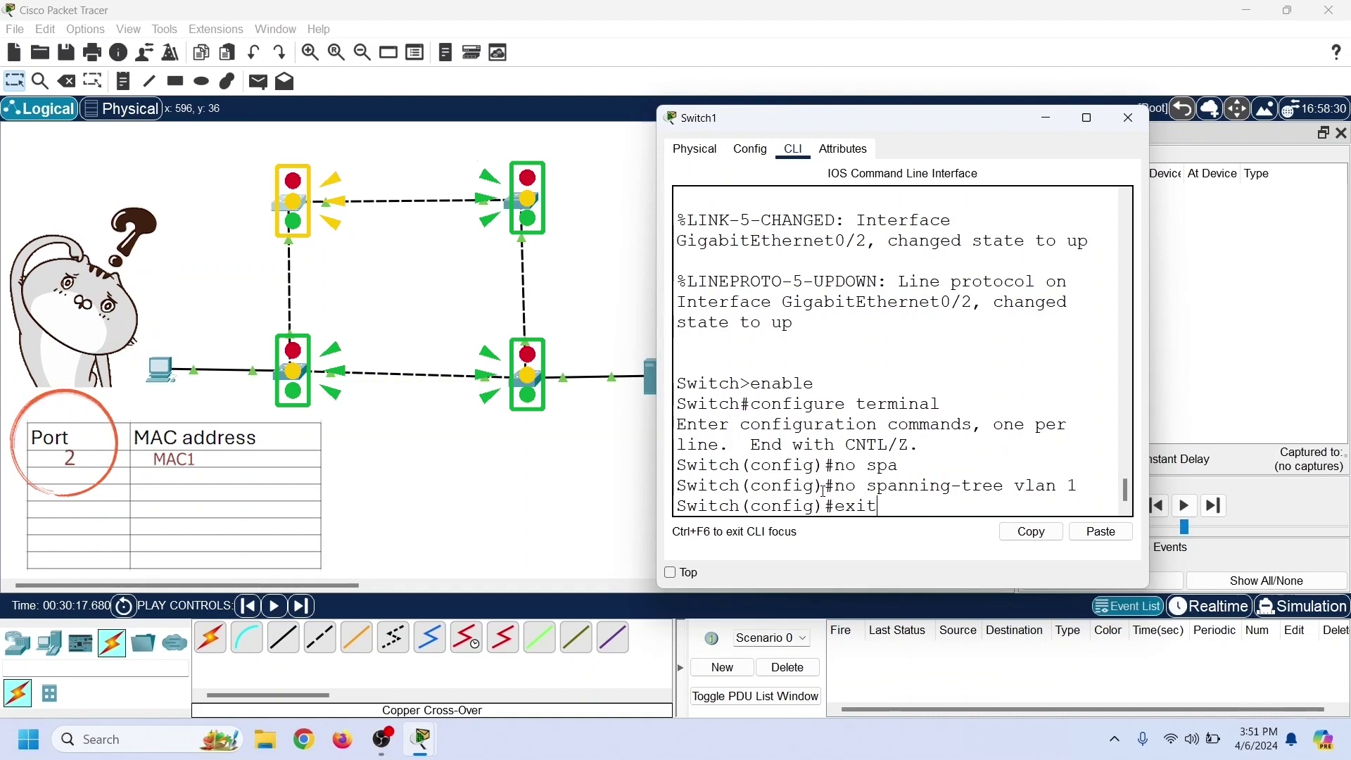
pyautogui.press('Return')
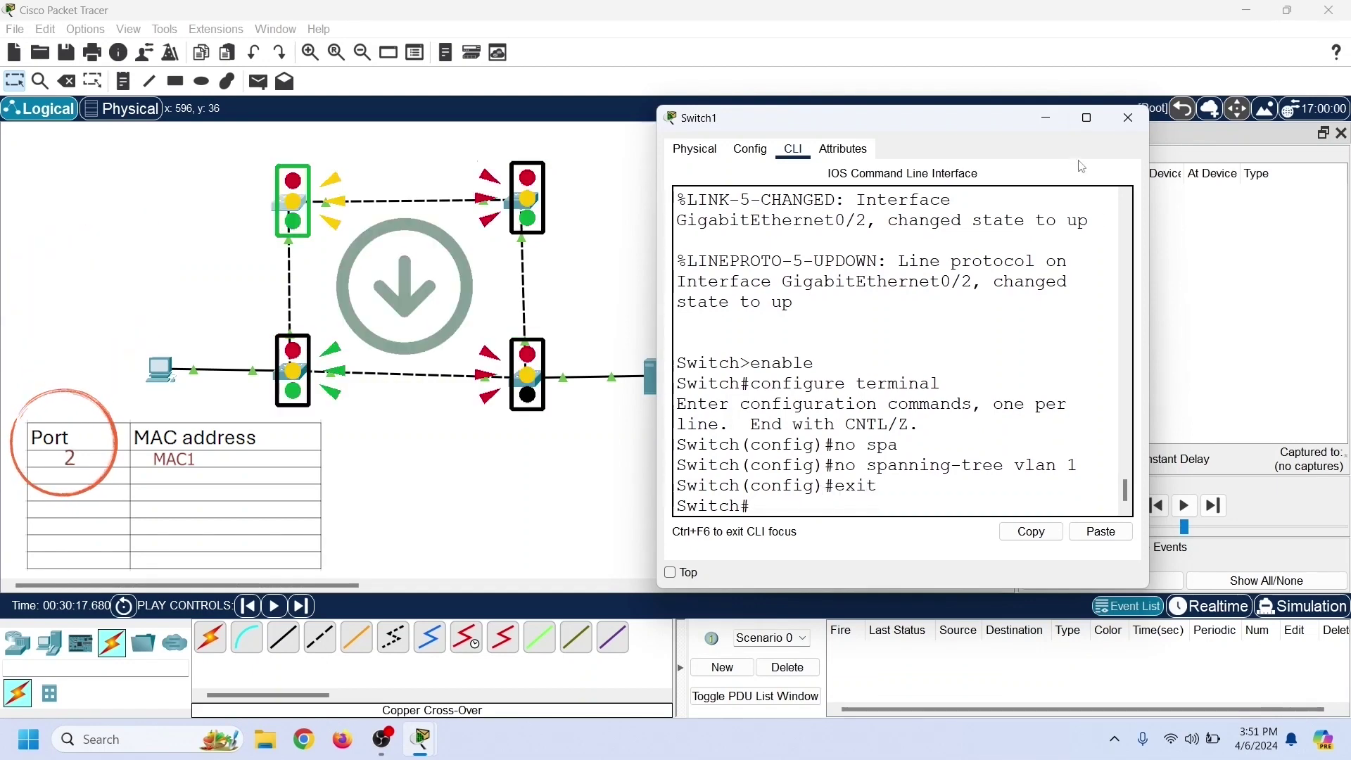
pyautogui.click(1129, 120)
# - Send the prepared single-shot PING broadcast to 255.255.255.255 from PC0, minimize its window and play the simulation
pyautogui.click(162, 371)
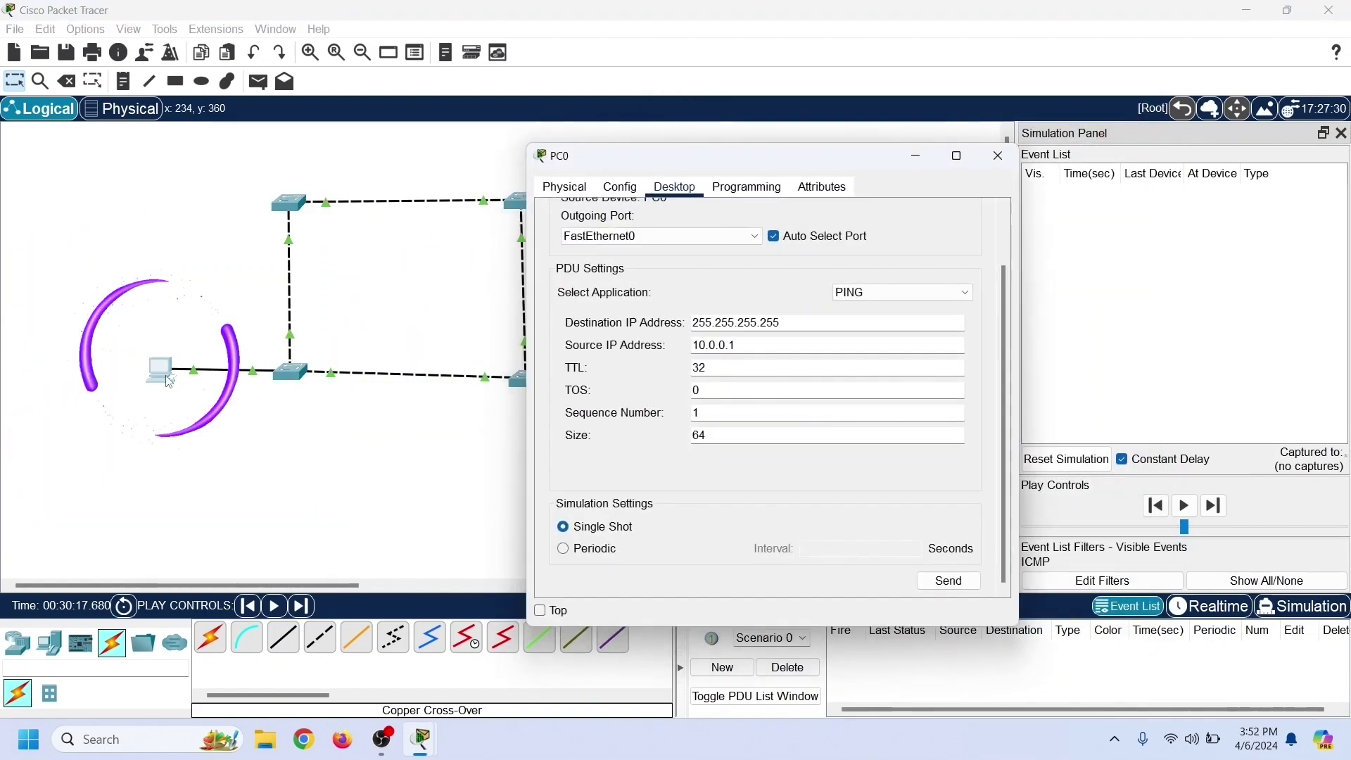
pyautogui.click(949, 580)
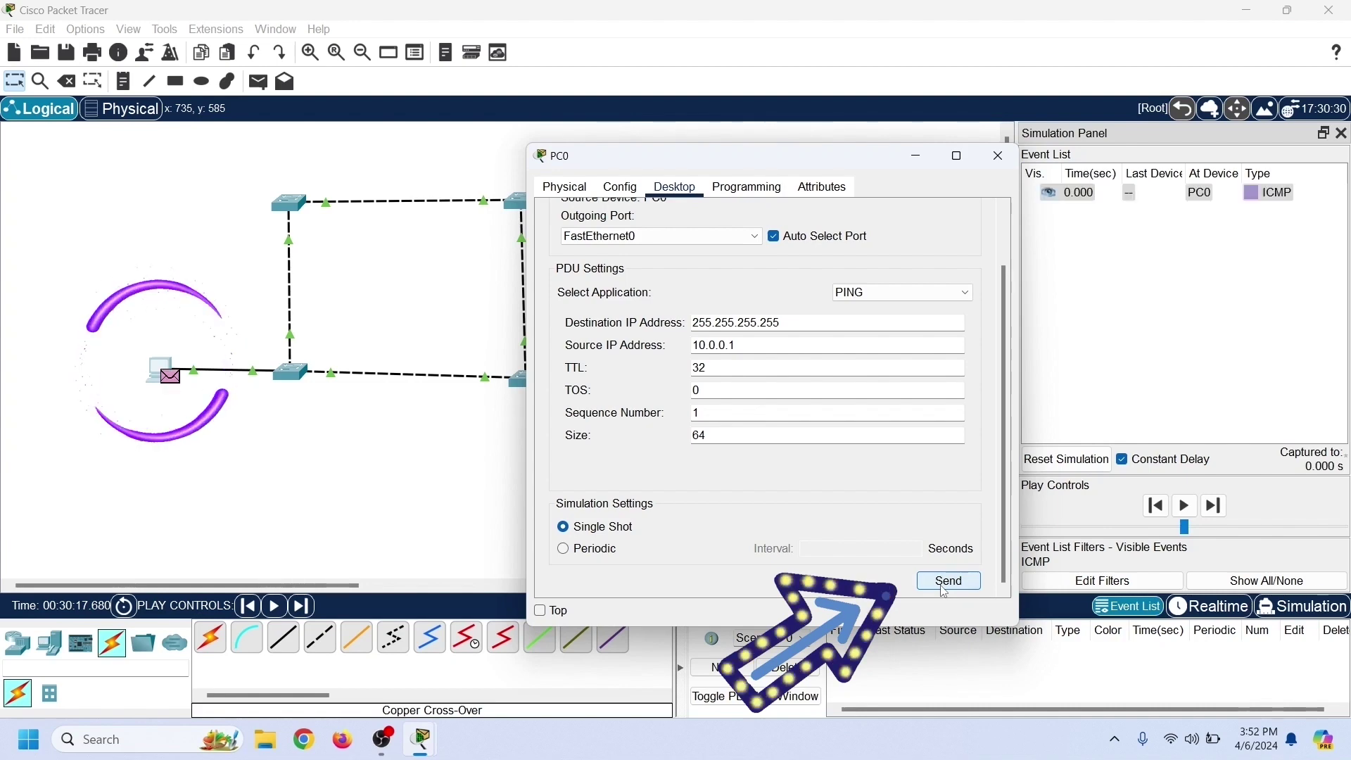
pyautogui.click(918, 159)
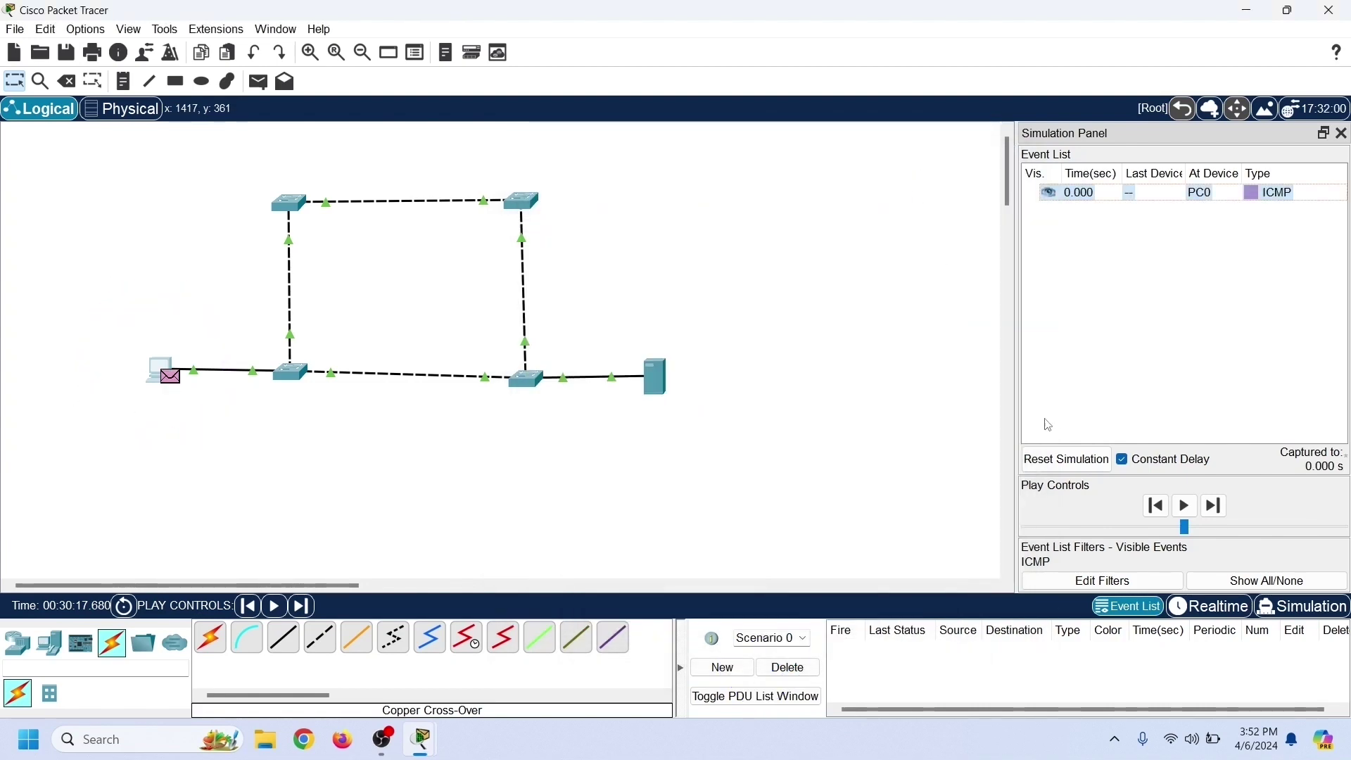
pyautogui.click(1184, 506)
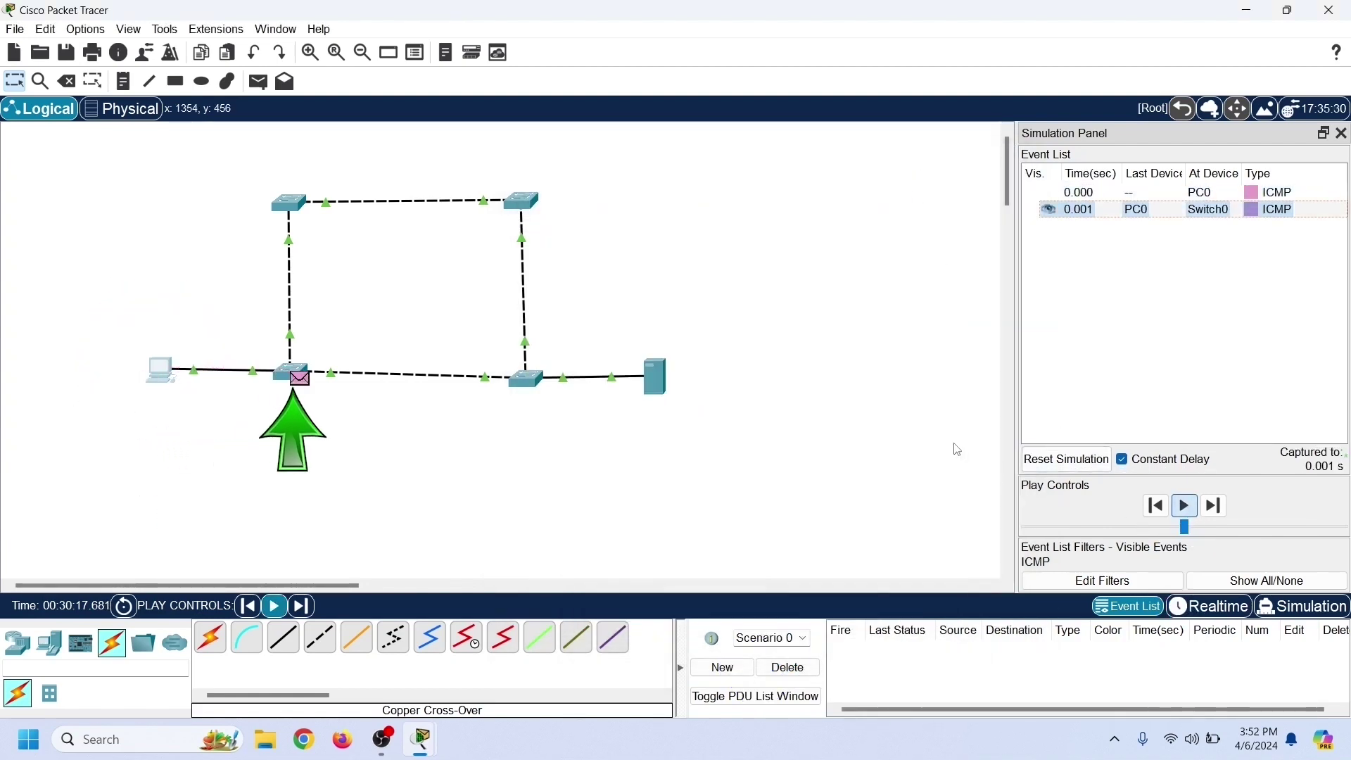
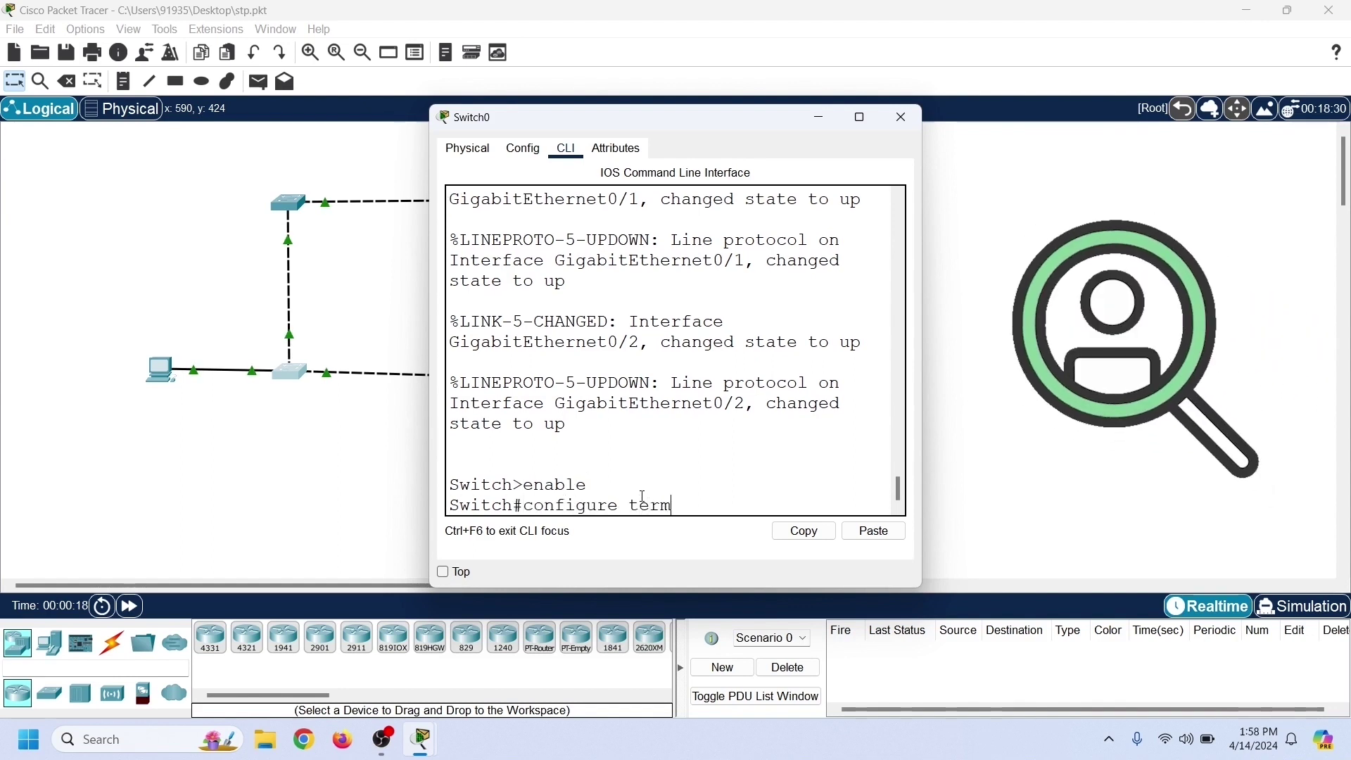
# - Enter global configuration mode on Switch0, enable spanning tree with "spanning-tree vlan 1", exit configuration mode and close its window
pyautogui.press('Return')
pyautogui.write('spann')
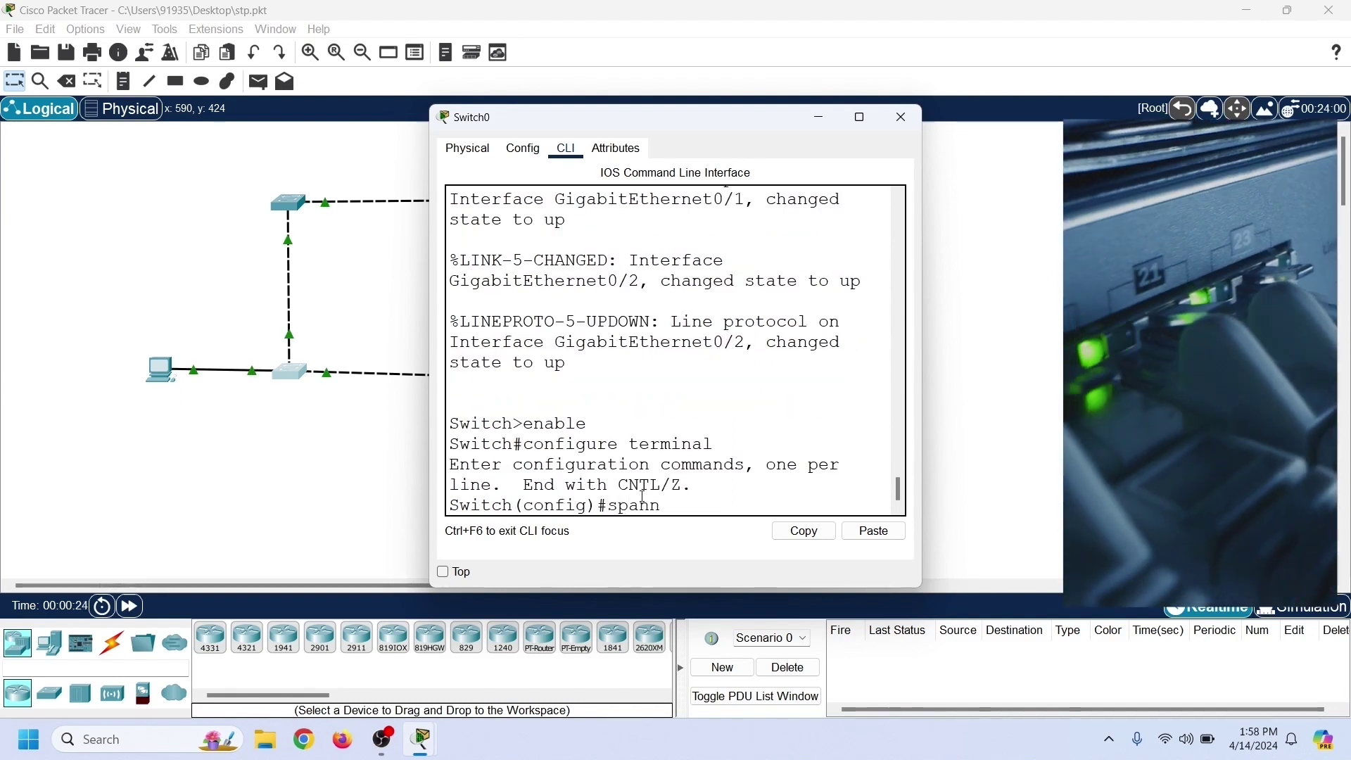
pyautogui.write('ing-tree')
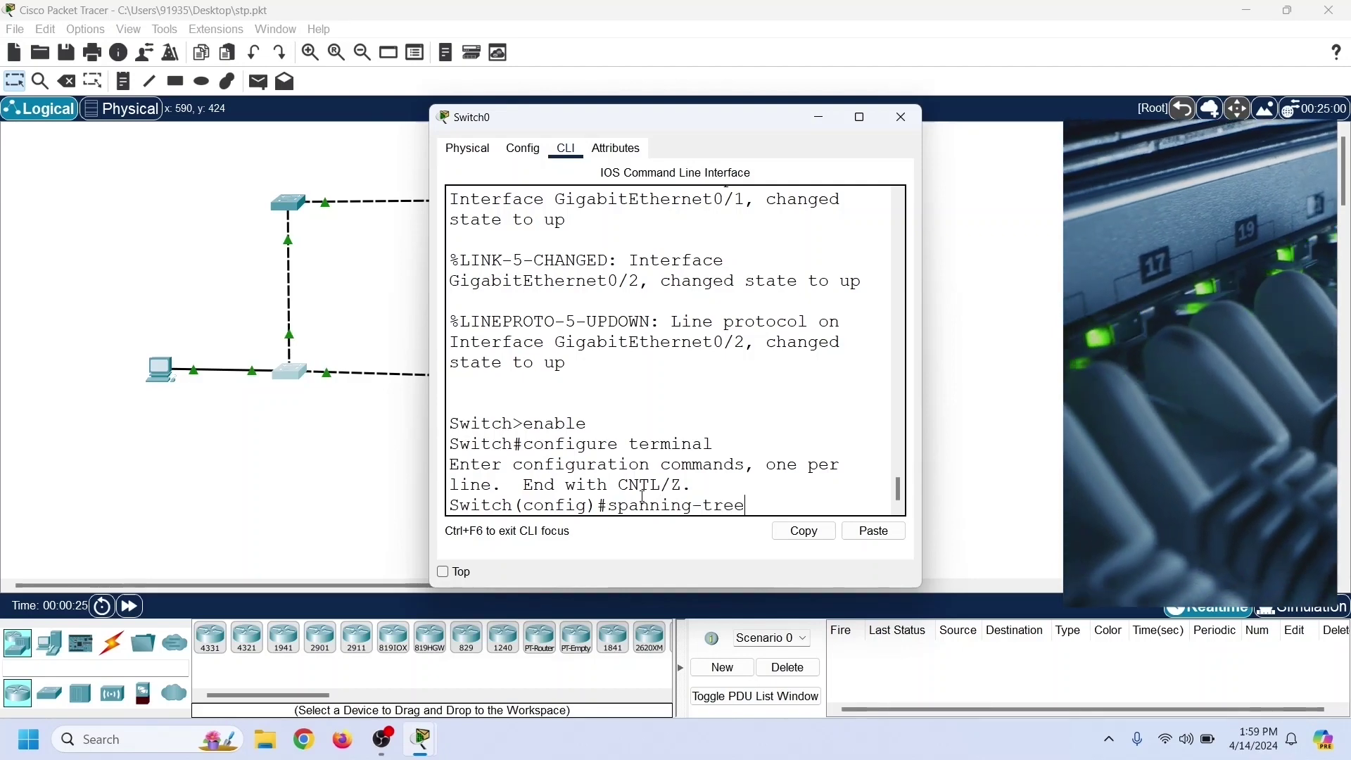
pyautogui.write(' vlan 1')
pyautogui.press('Return')
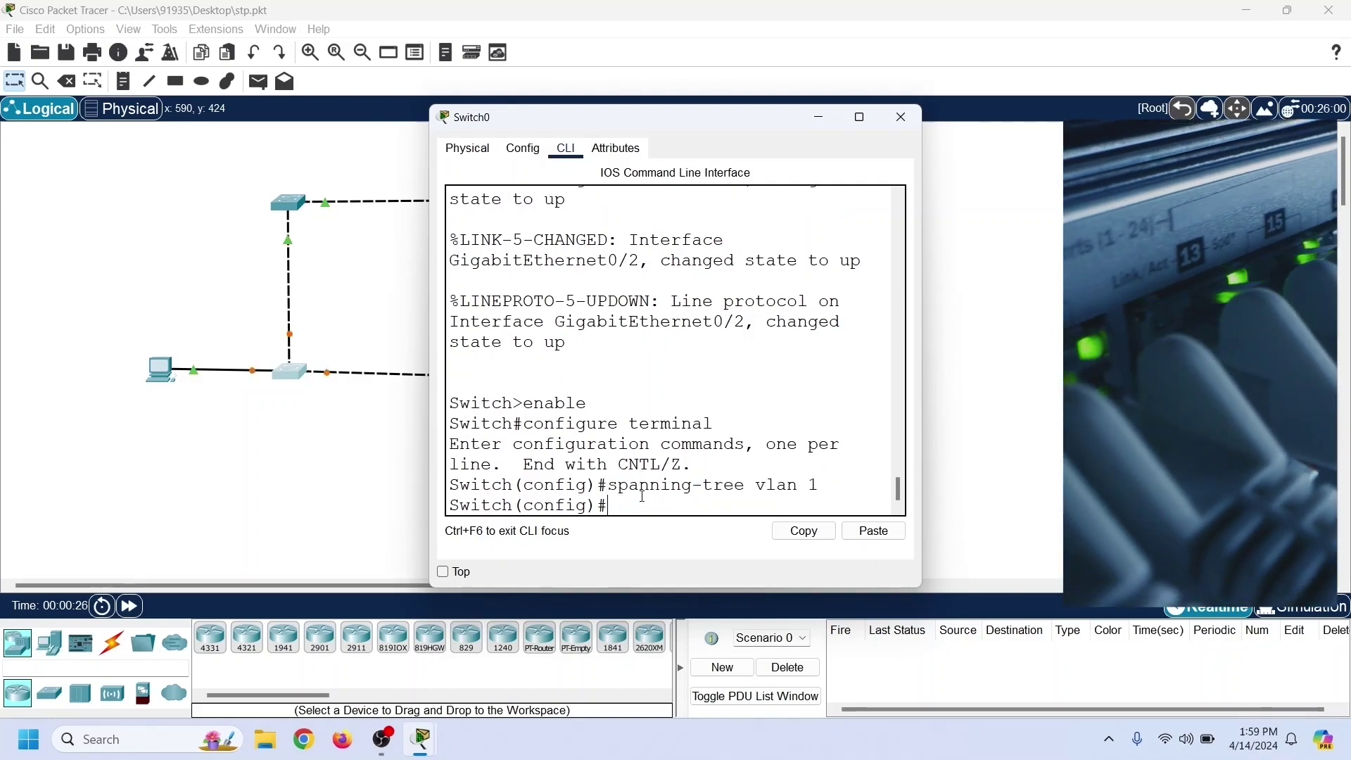
pyautogui.write('exit')
pyautogui.press('Return')
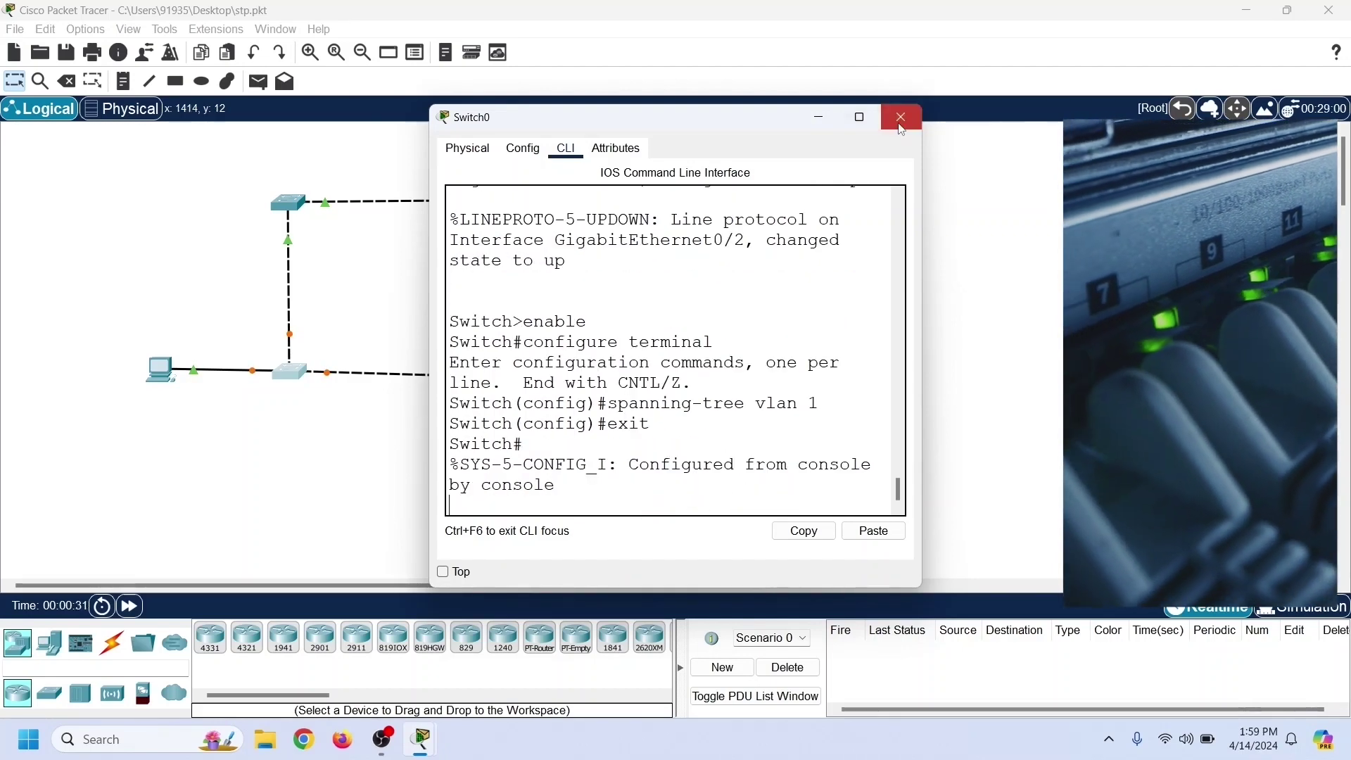
pyautogui.click(901, 117)
# - Open the CLI of Switch3, the switch connected to the server, and enter global configuration mode with "enable" and "configure terminal"
pyautogui.click(522, 380)
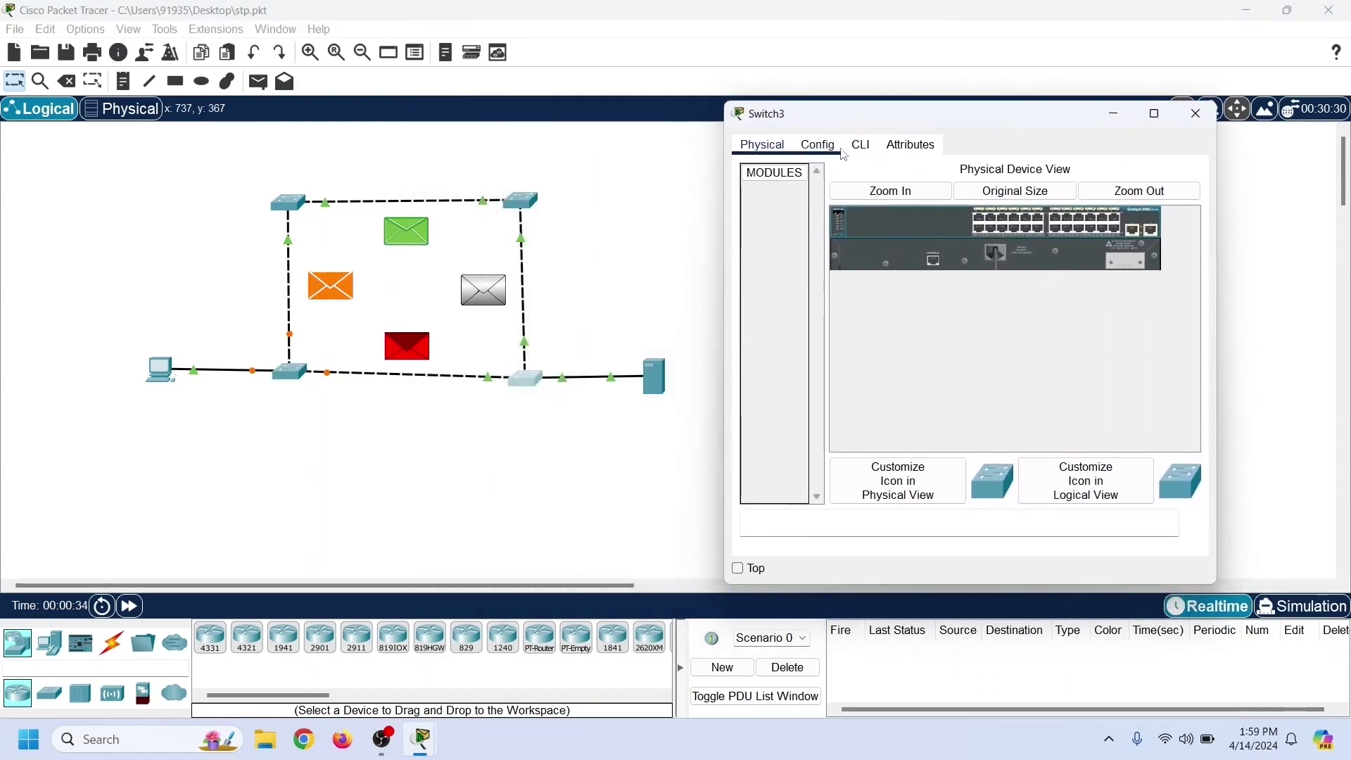
pyautogui.click(860, 144)
pyautogui.write('enable')
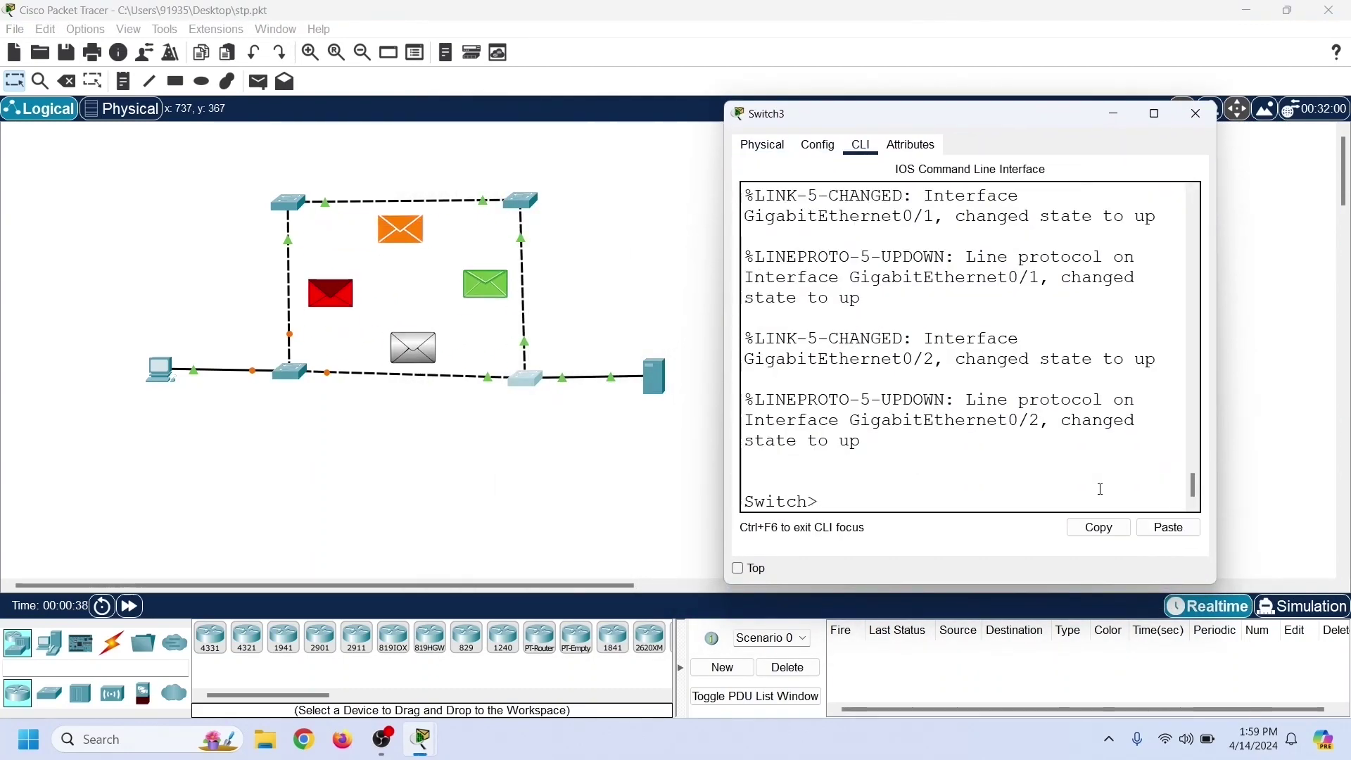
pyautogui.press('Return')
pyautogui.write('conf')
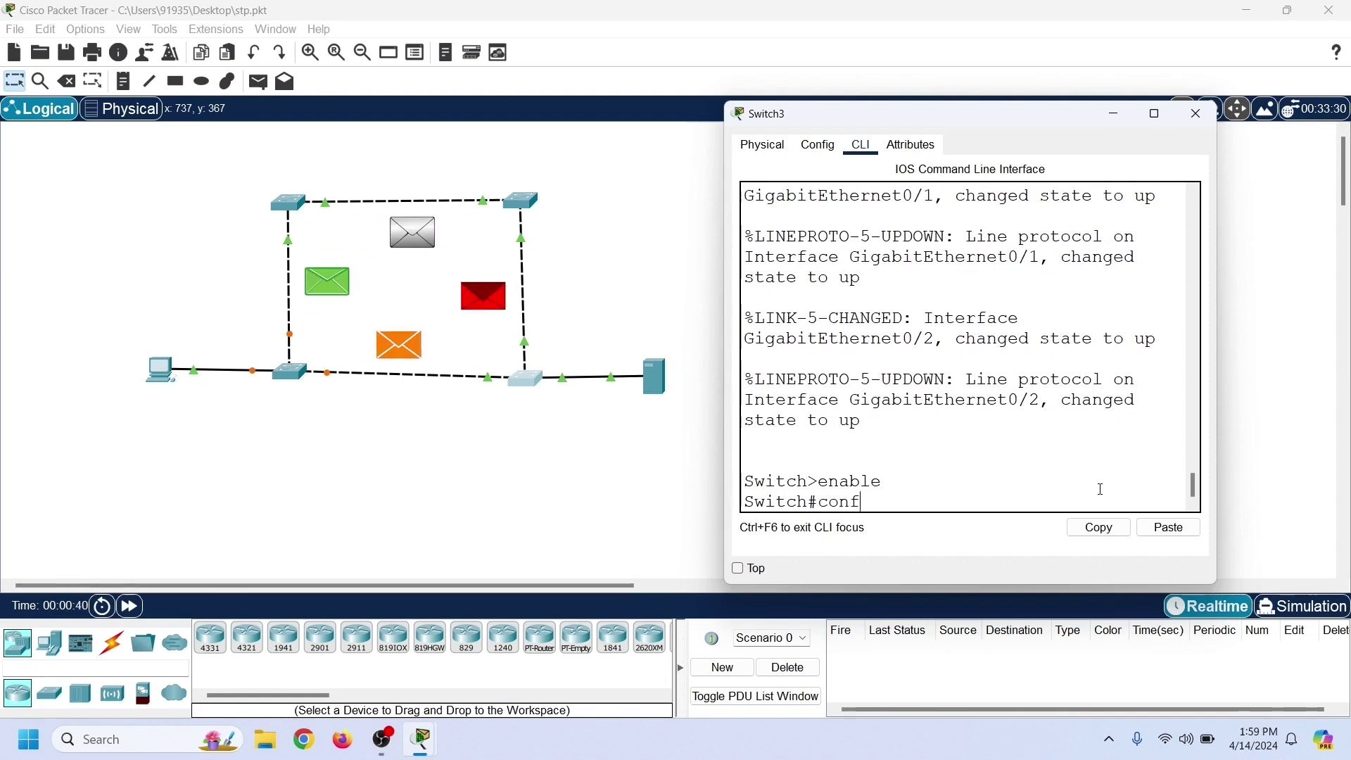
pyautogui.write('igure terminal')
pyautogui.press('Return')
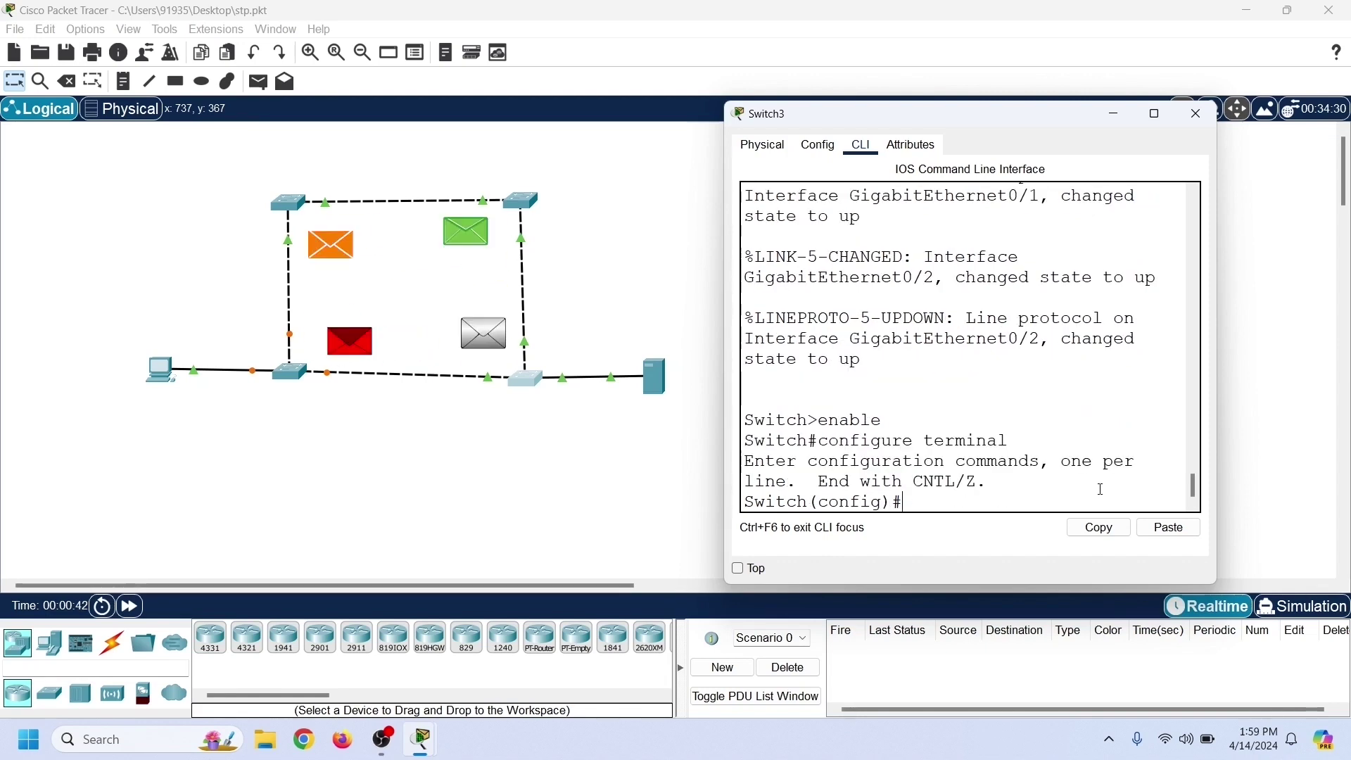
# - Enable spanning tree on Switch3 with "spanning-tree vlan 1" and close its window
pyautogui.write('spann')
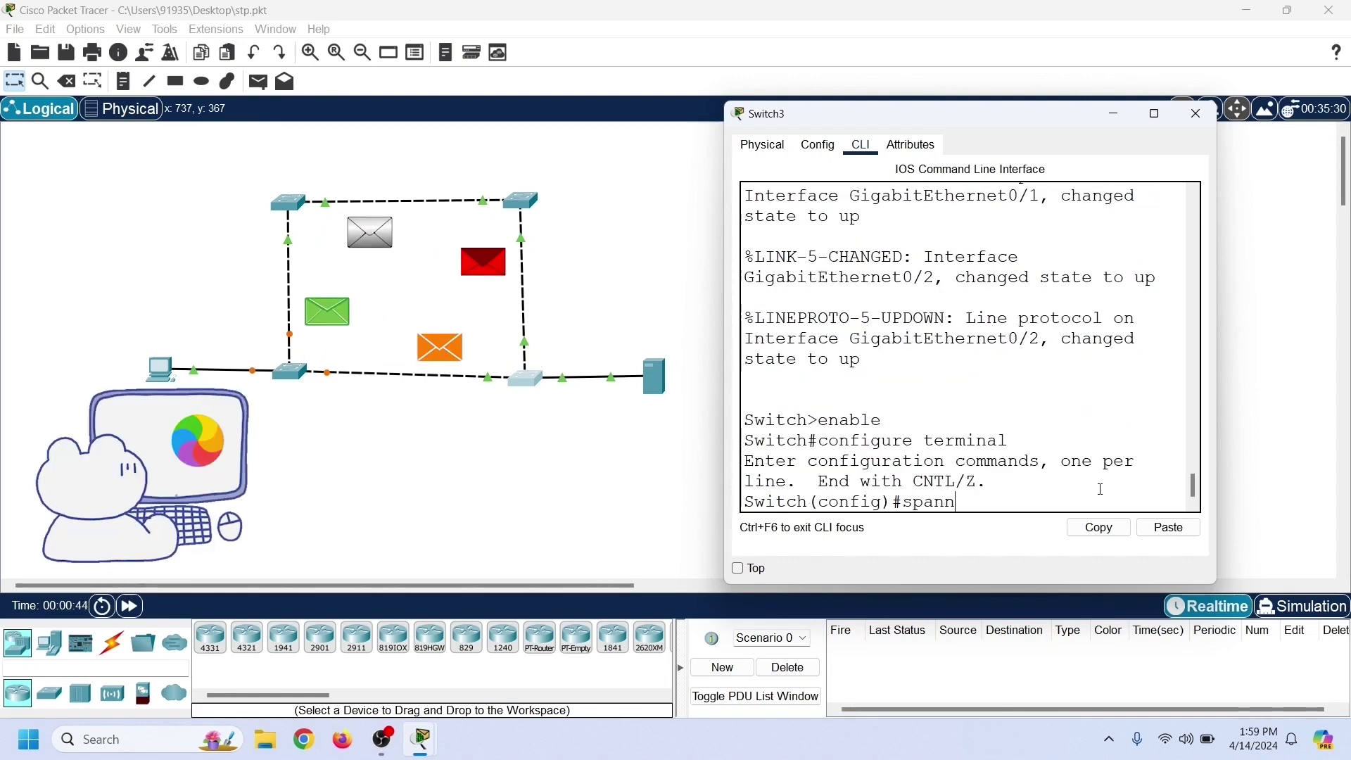
pyautogui.write('ing-tree')
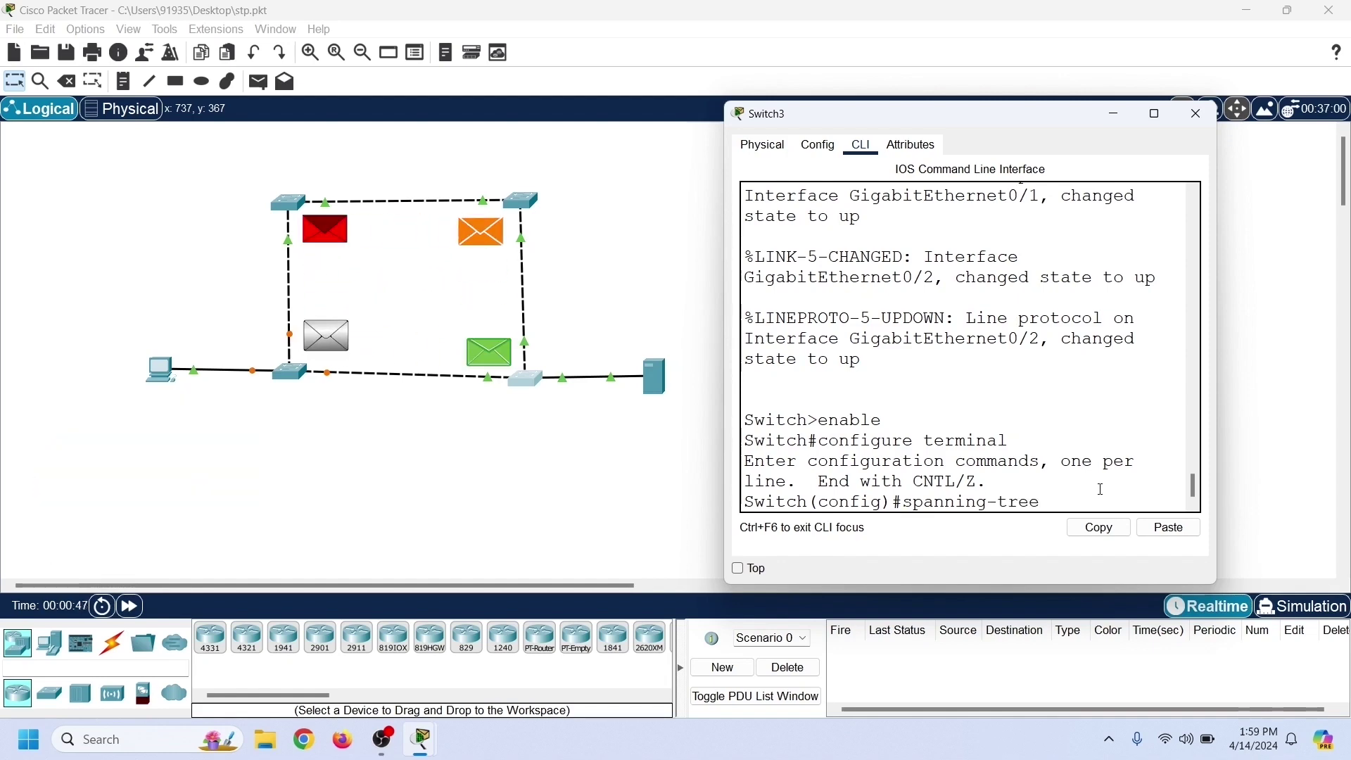
pyautogui.write(' vlan 1')
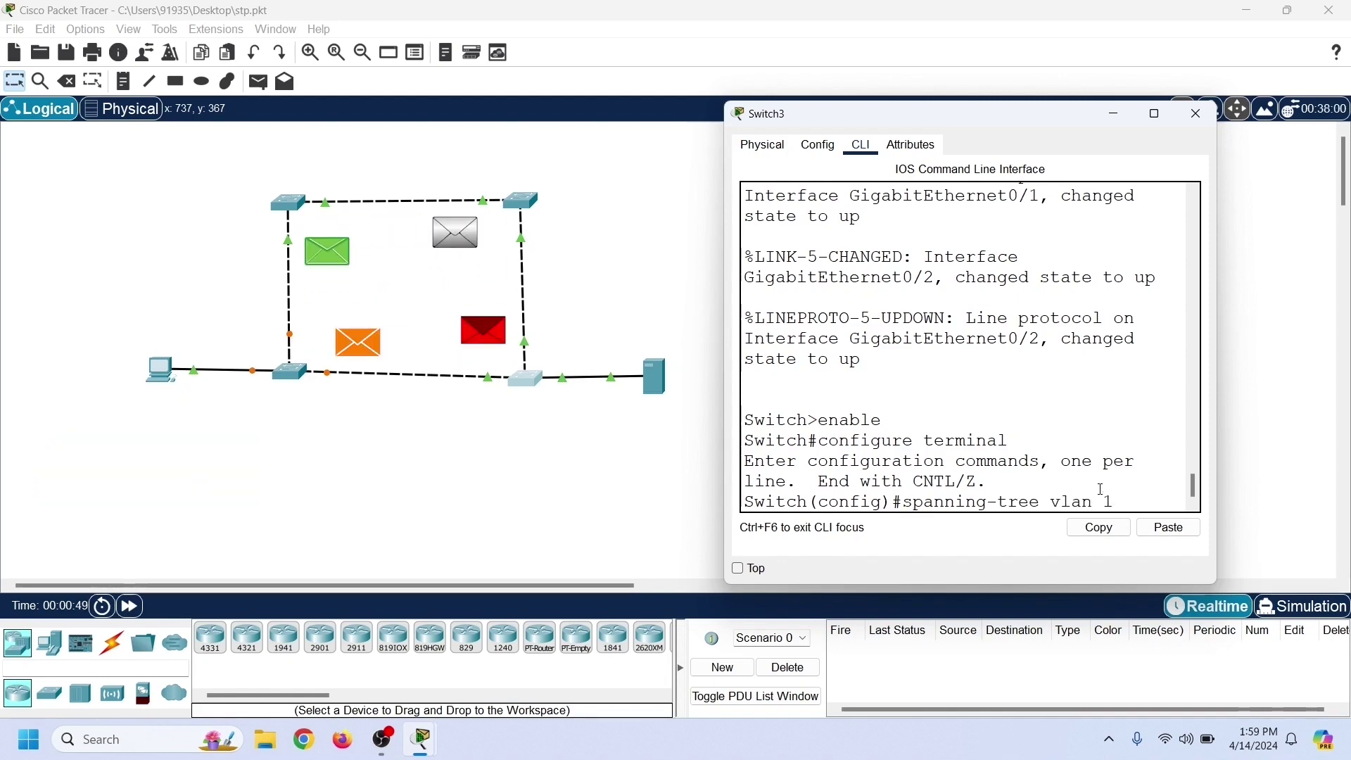
pyautogui.press('Return')
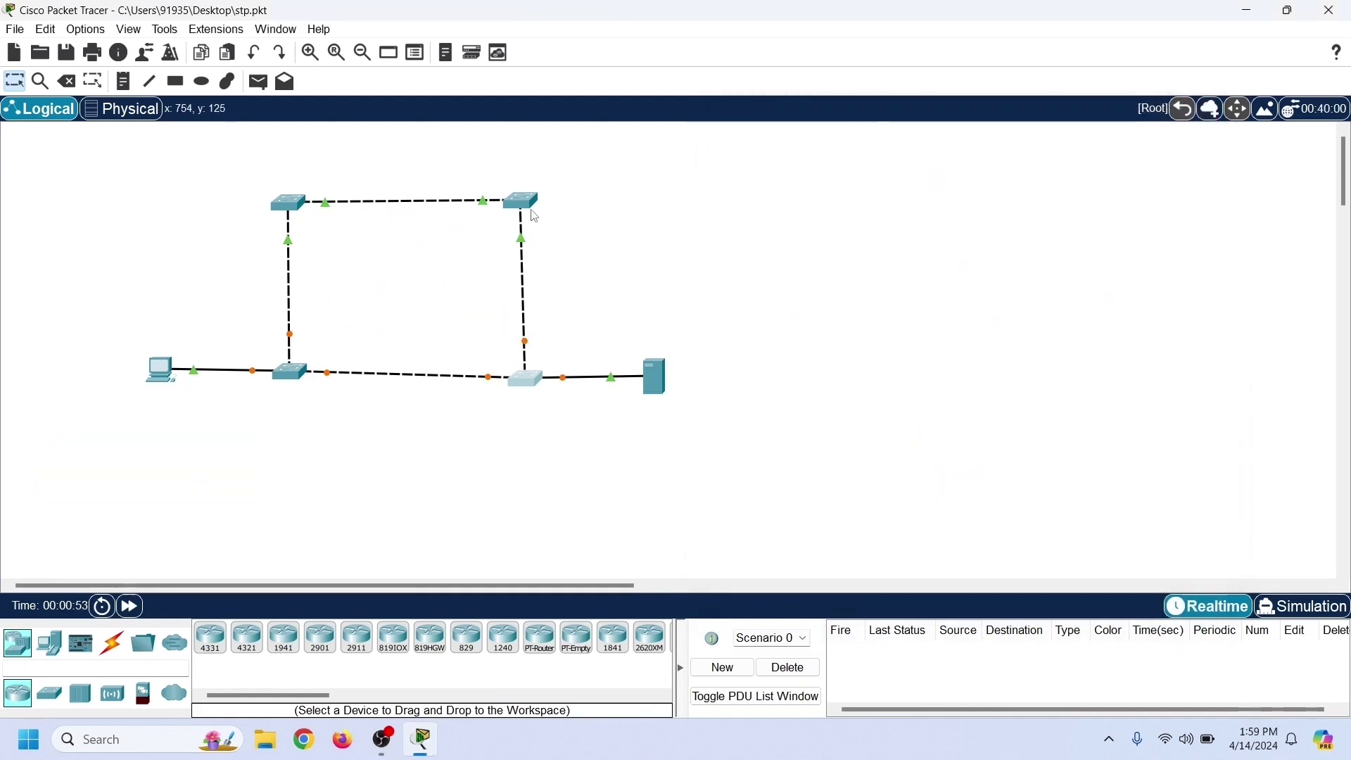
# - Open the CLI of Switch2, the switch above Switch3, and enter global configuration mode with "enable" and "configure terminal"
pyautogui.click(532, 208)
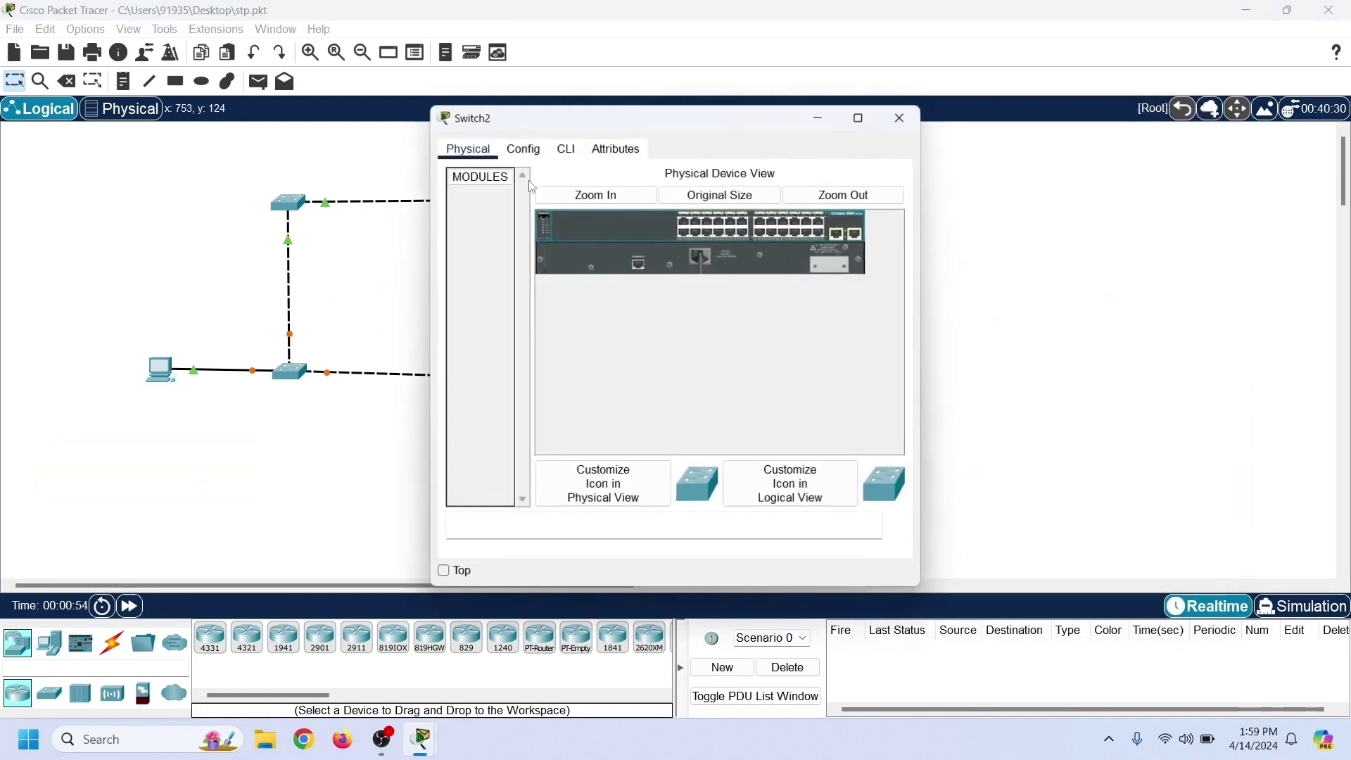
pyautogui.moveTo(577, 120); pyautogui.dragTo(879, 119)
pyautogui.click(886, 150)
pyautogui.press('Return')
pyautogui.write('enable')
pyautogui.press('Return')
pyautogui.write('config')
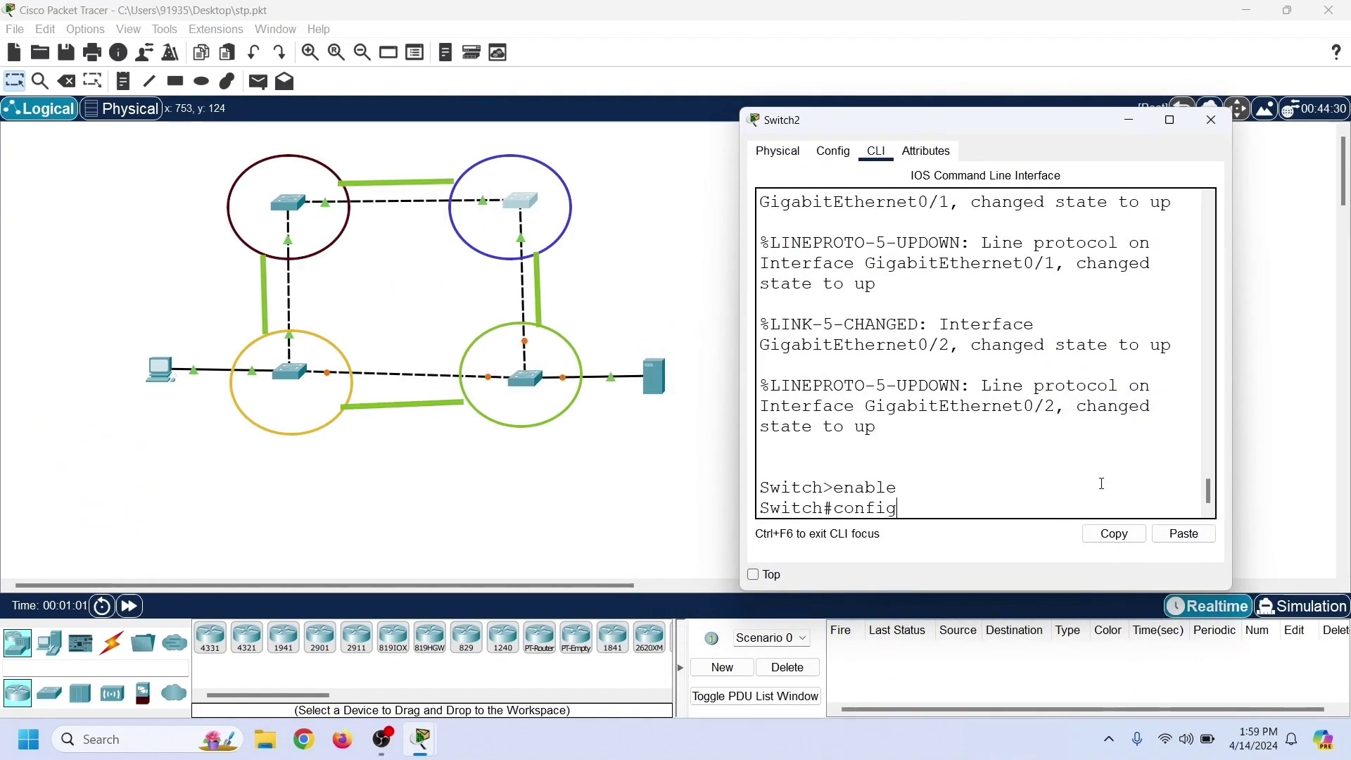
pyautogui.write('ure terminal')
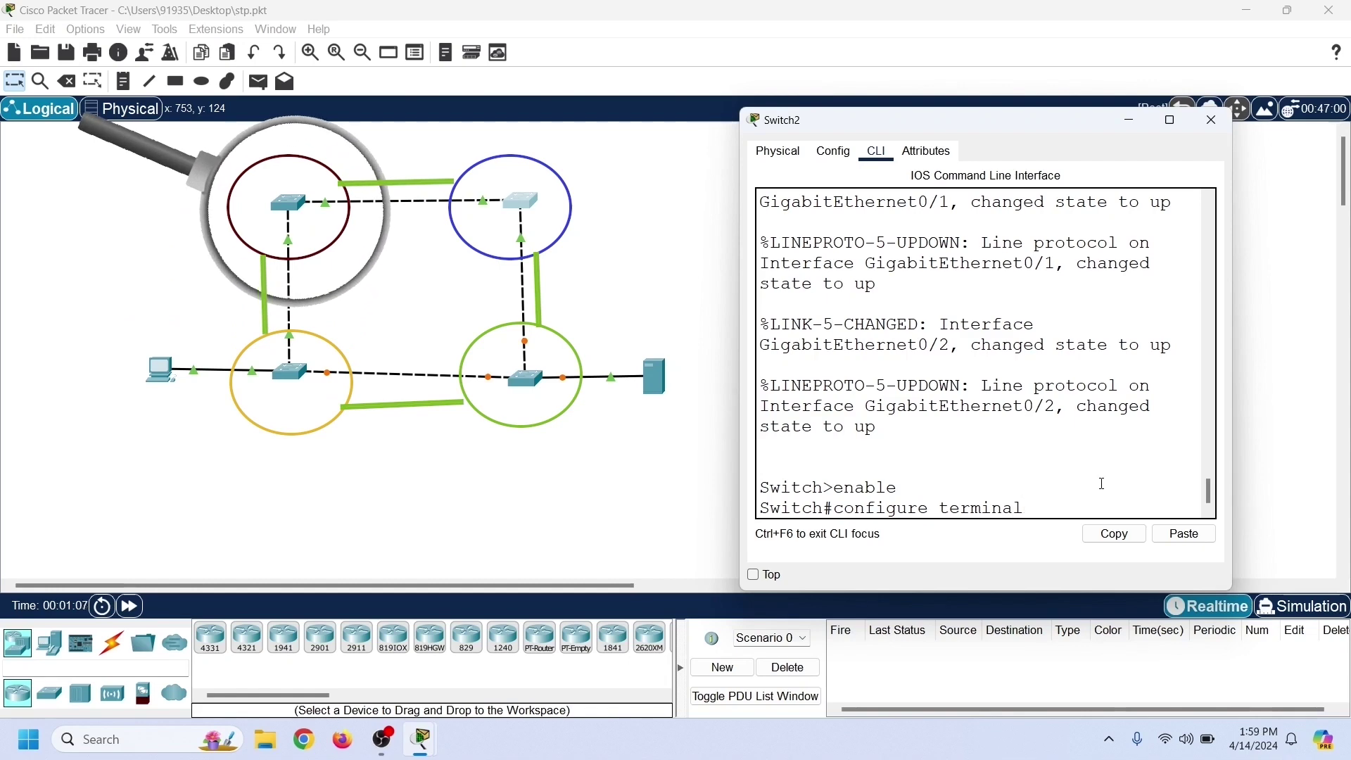
pyautogui.press('Return')
# - Enable spanning tree on Switch2 with "spanning-tree vlan 1" and close its window
pyautogui.write('spanni')
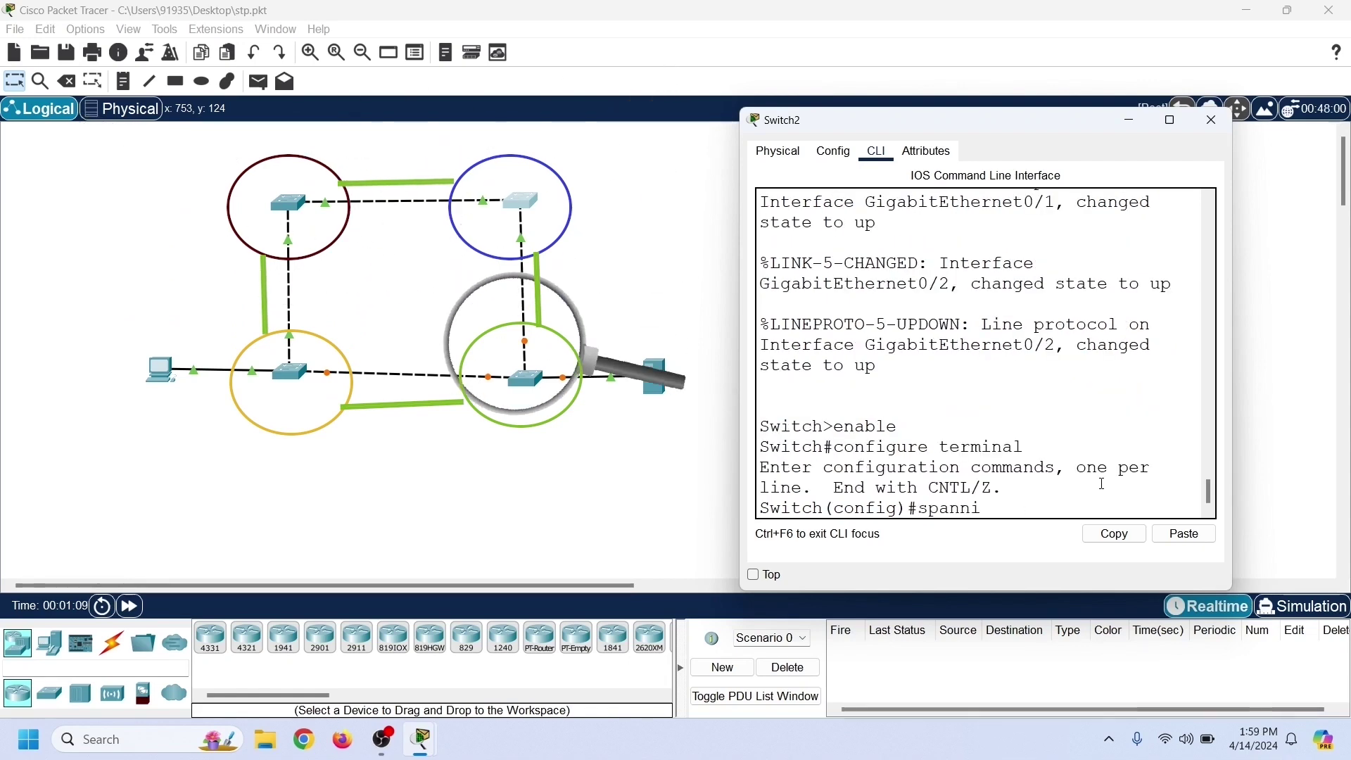
pyautogui.write('ng-tree vlan 1')
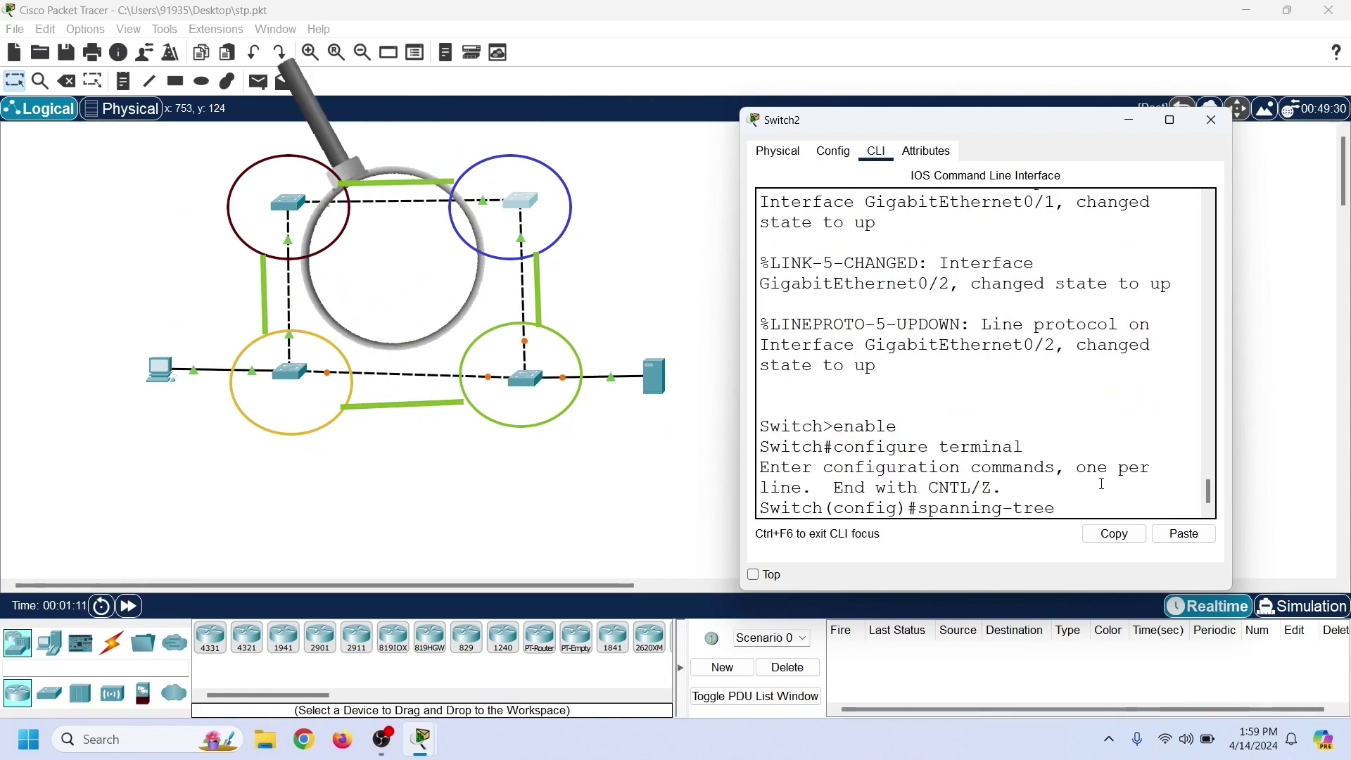
pyautogui.press('Return')
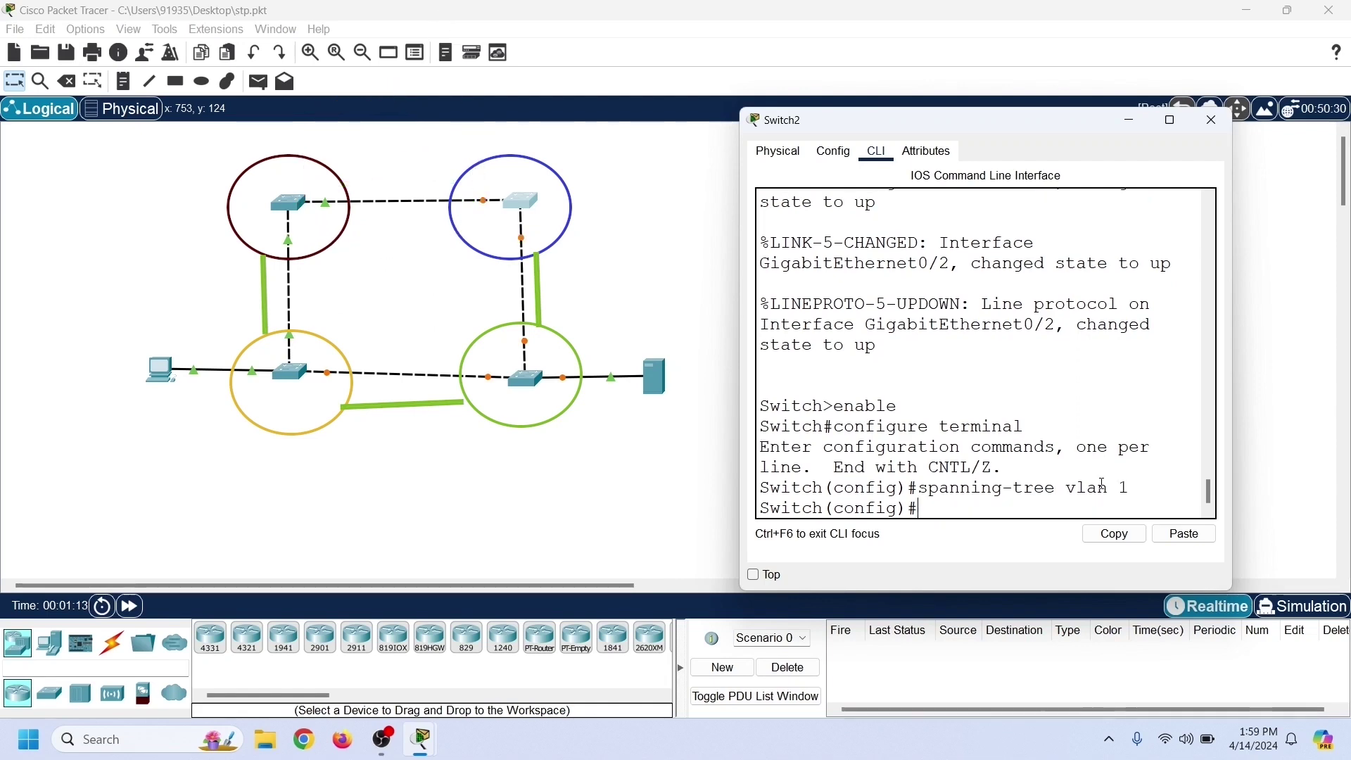
pyautogui.click(1209, 133)
# - Open the CLI of Switch1, the switch above Switch0, clear of the topology and enter global configuration mode with "enable" and "configure terminal"
pyautogui.click(285, 202)
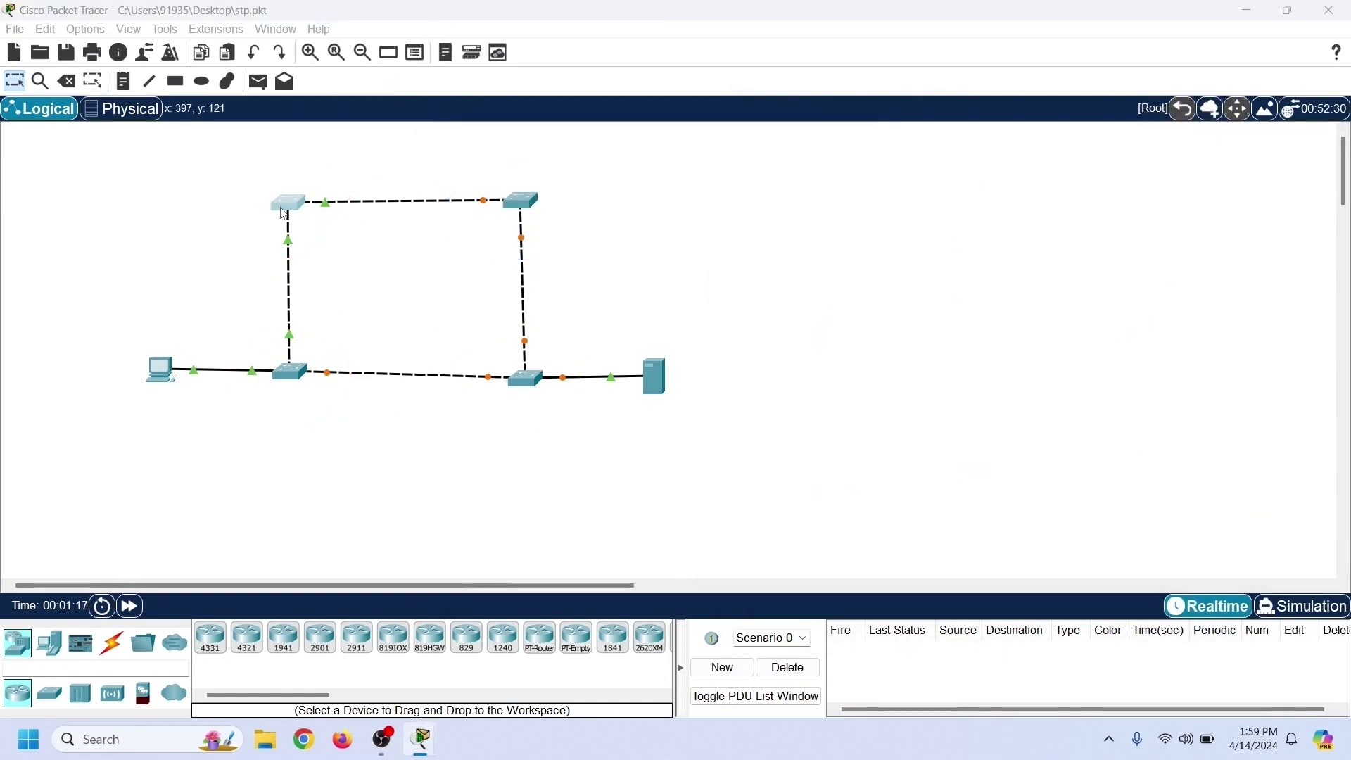
pyautogui.moveTo(510, 119); pyautogui.dragTo(871, 117)
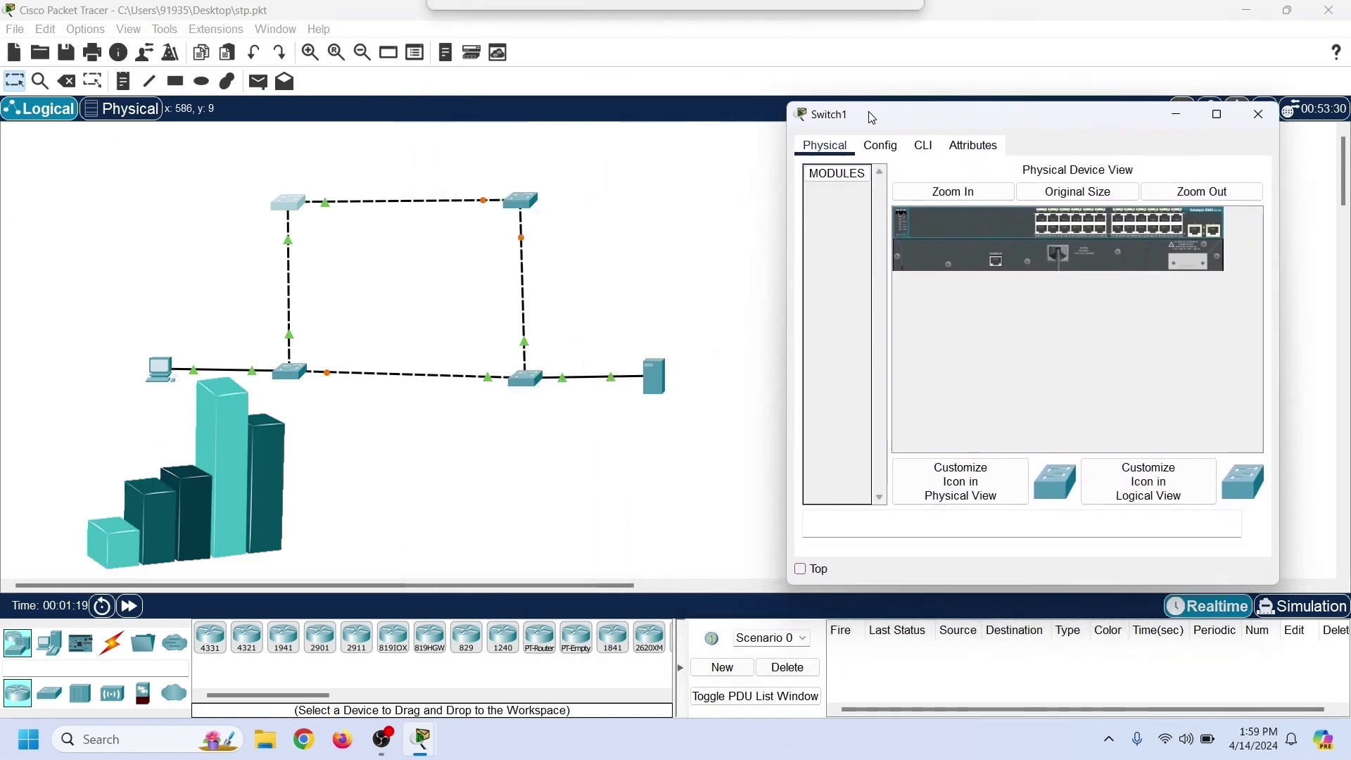
pyautogui.click(924, 145)
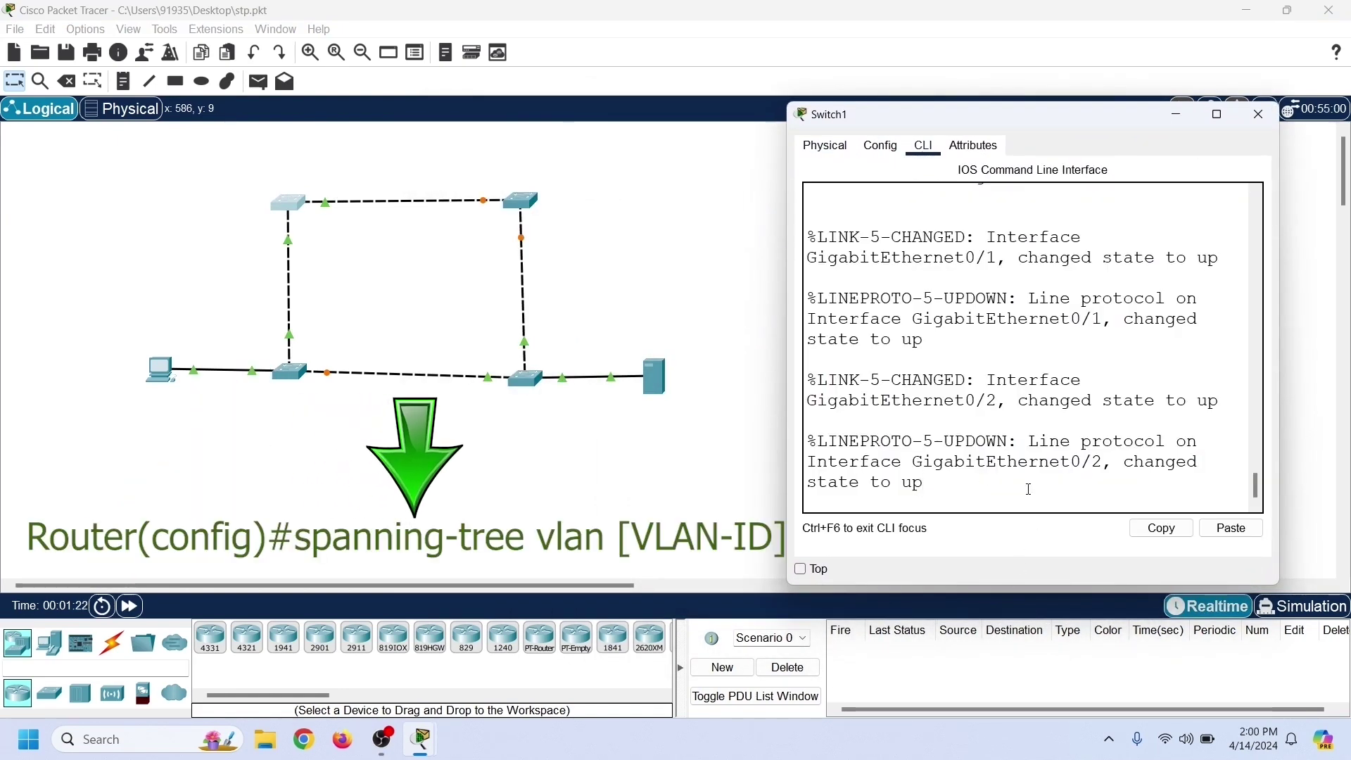
pyautogui.press('Return')
pyautogui.write('enable')
pyautogui.press('Return')
pyautogui.write('configure termi')
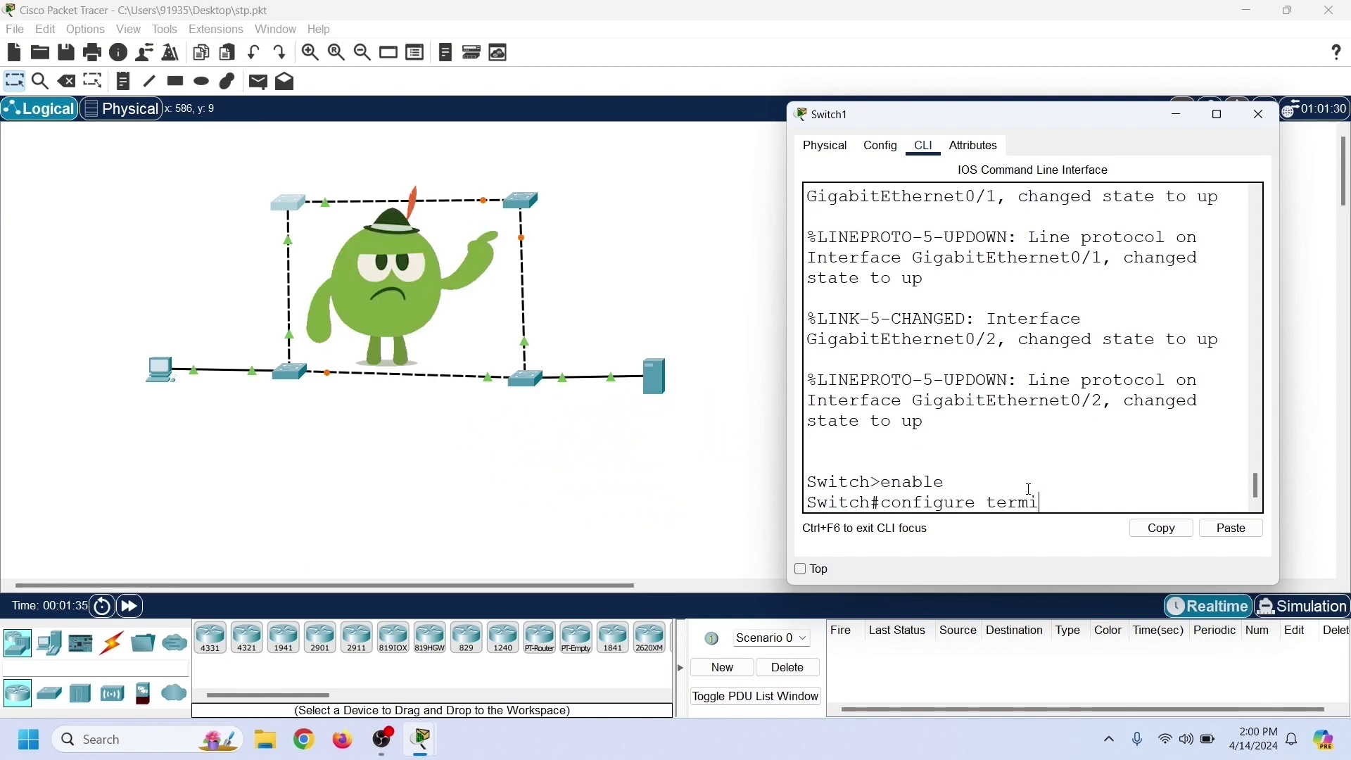
pyautogui.write('nal')
pyautogui.press('Return')
# - Enable spanning tree on Switch1 with "spanning-tree vlan 1" and close its window
pyautogui.write('spanning-tree vla')
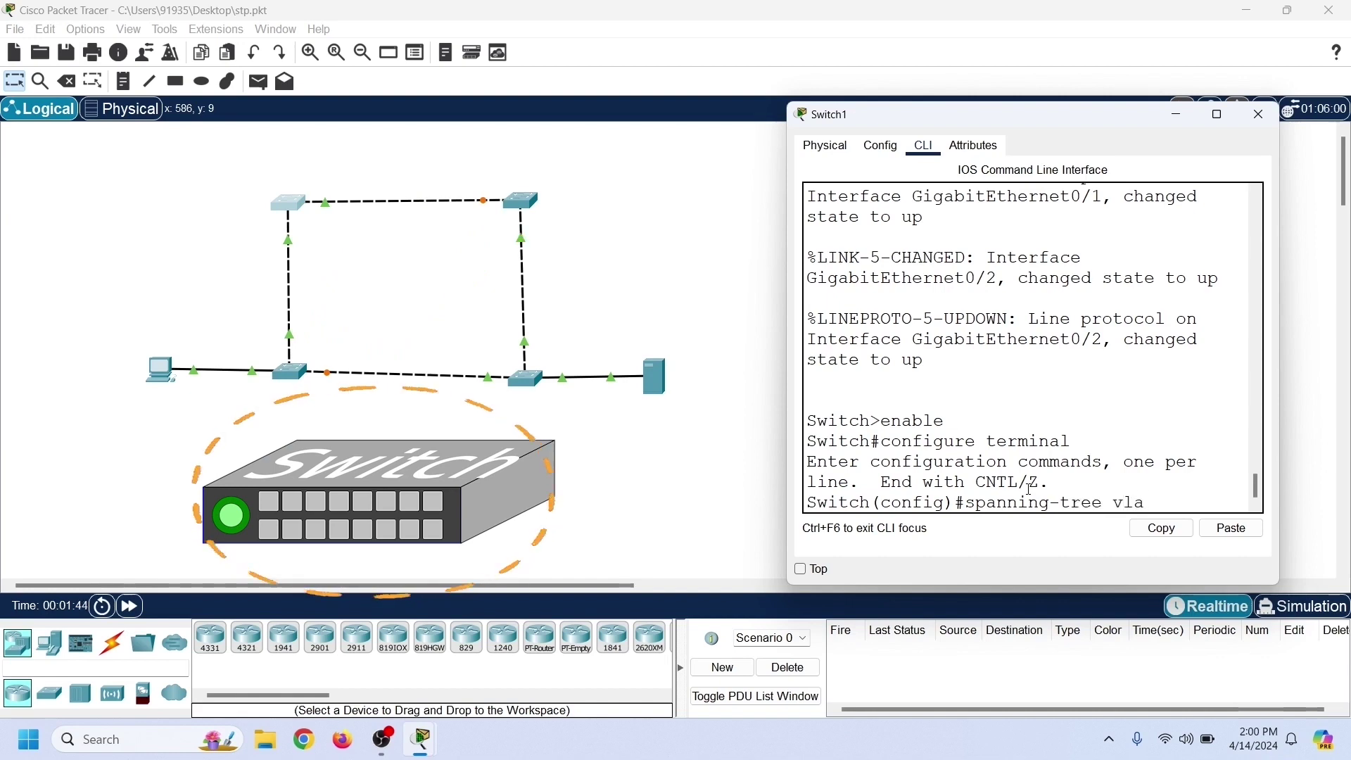
pyautogui.write('n 1')
pyautogui.press('Return')
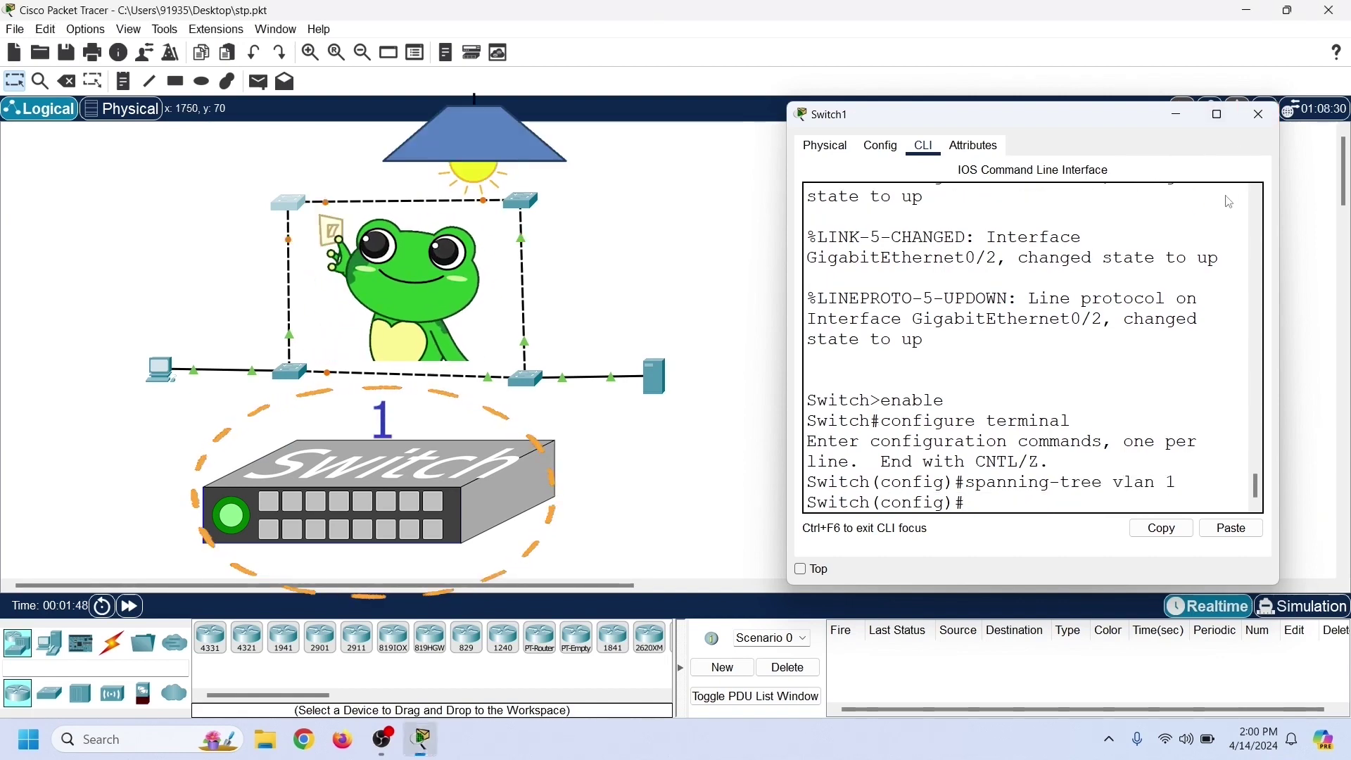
pyautogui.click(1260, 114)
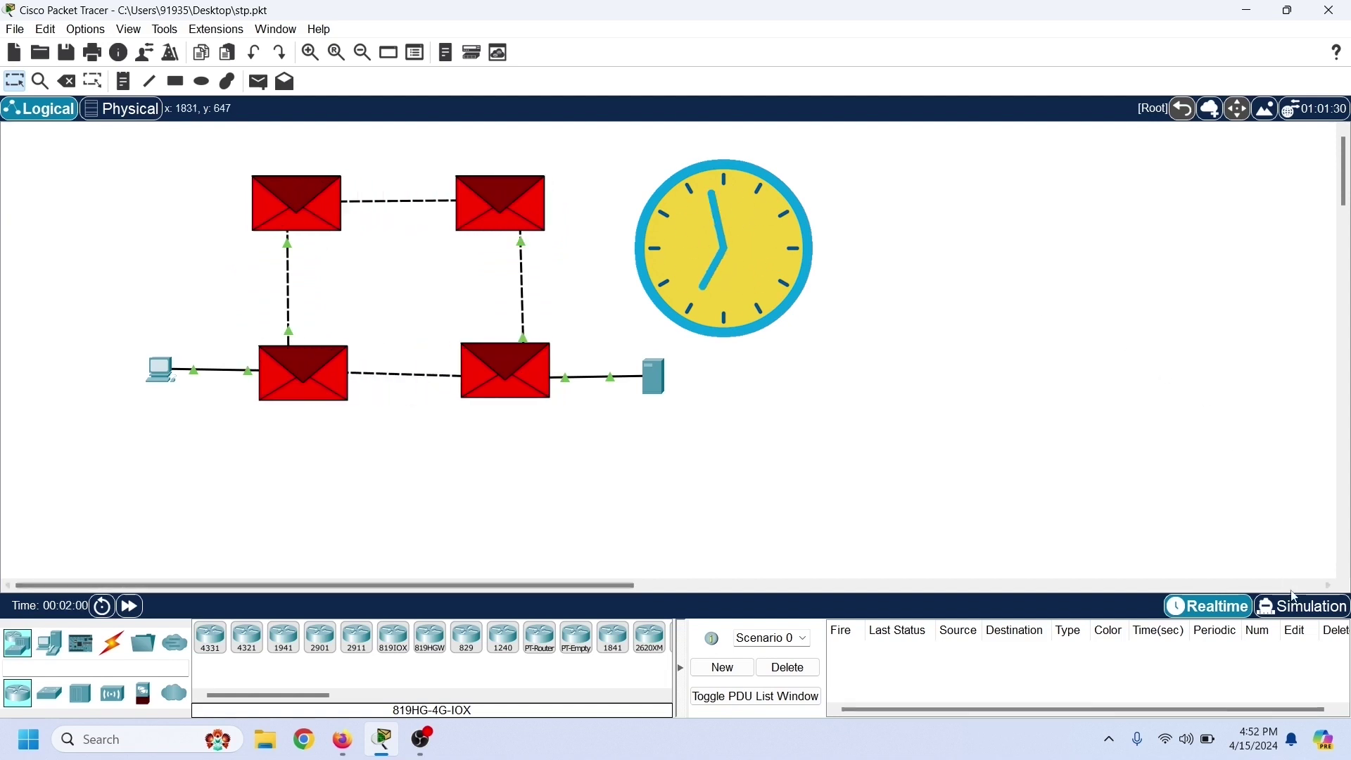
# - Switch to simulation mode, add STP to the visible event filters, and play the simulation
pyautogui.click(1299, 613)
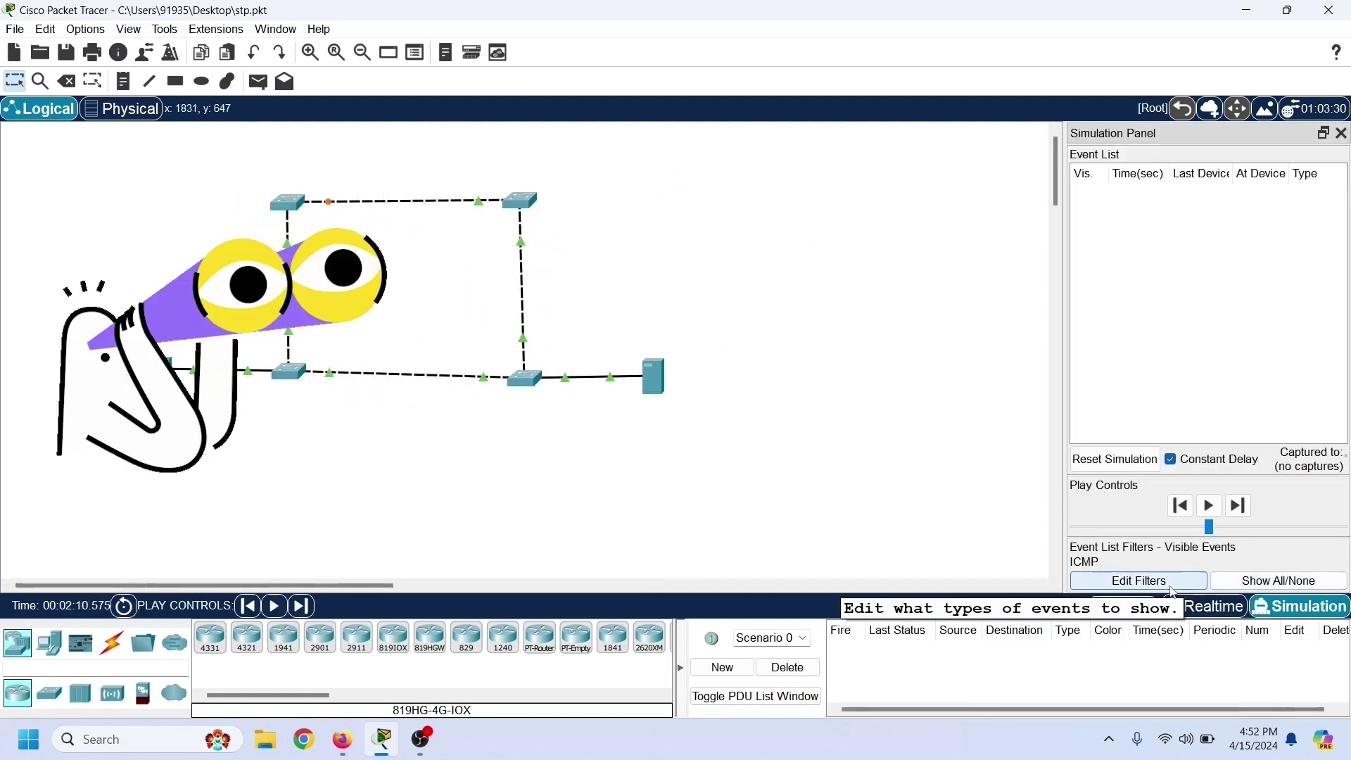
pyautogui.click(1140, 581)
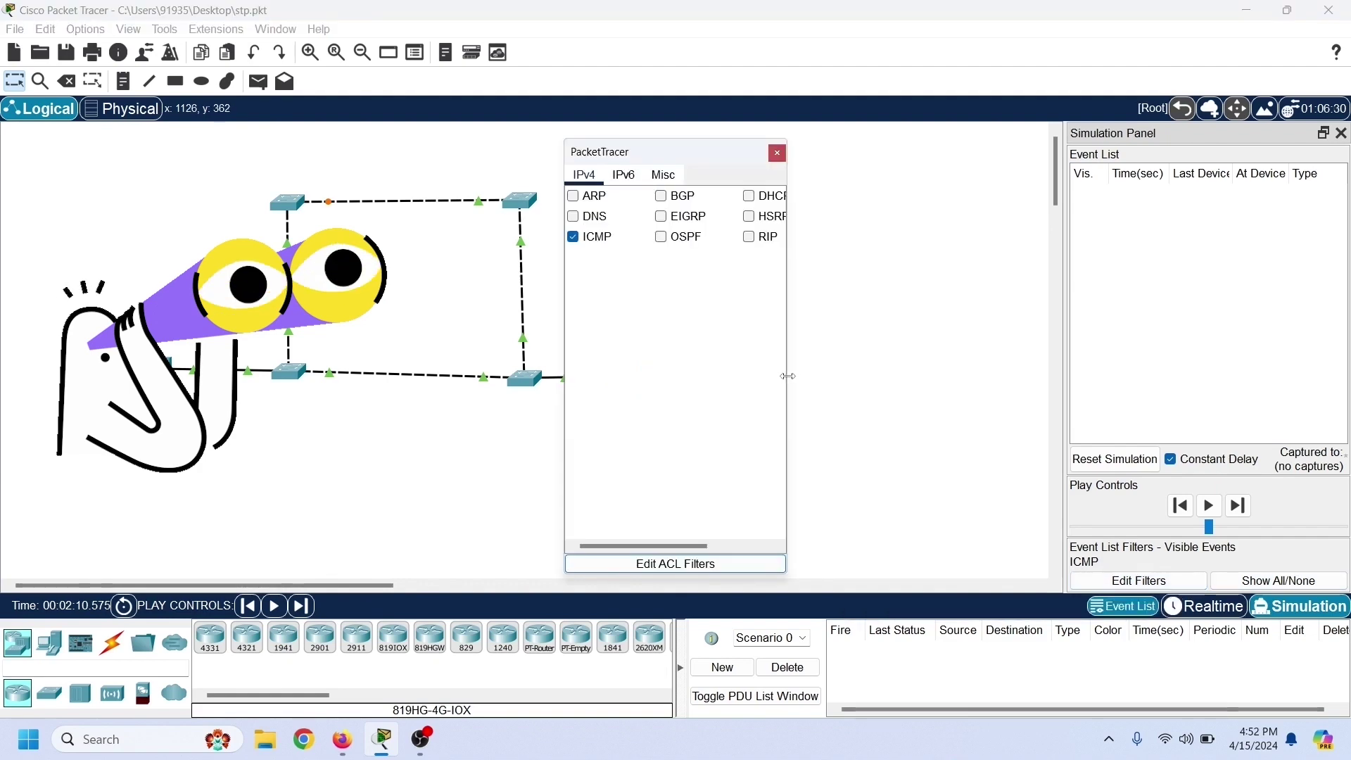
pyautogui.moveTo(823, 382); pyautogui.dragTo(856, 383)
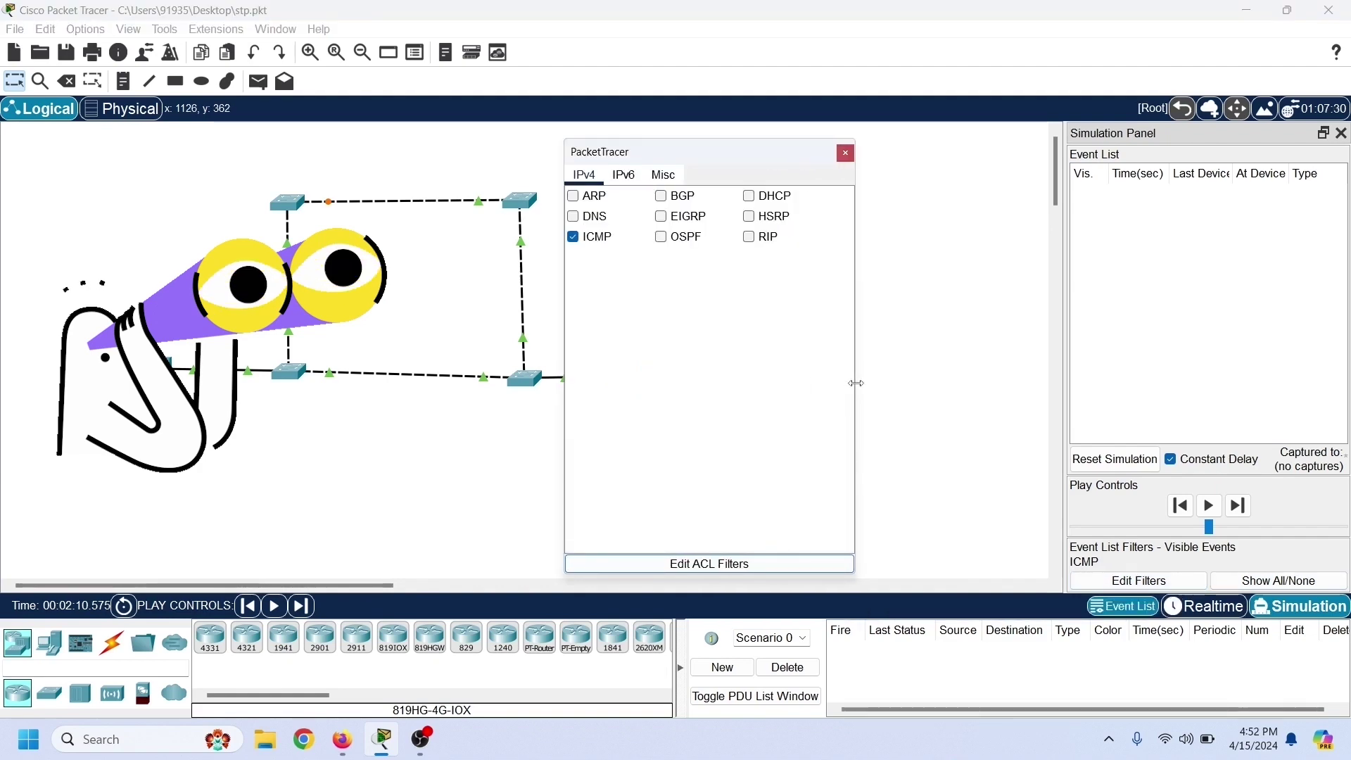
pyautogui.click(682, 181)
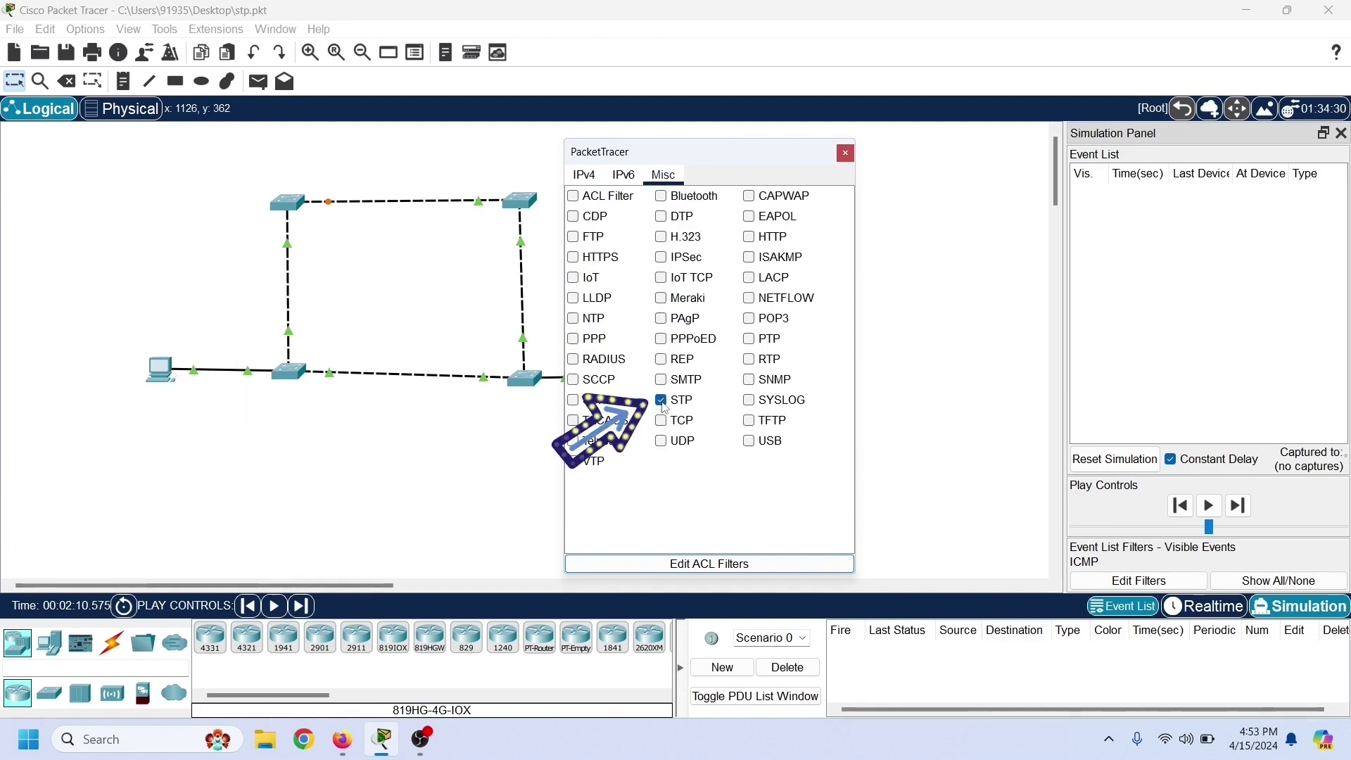
pyautogui.click(847, 155)
pyautogui.click(1210, 506)
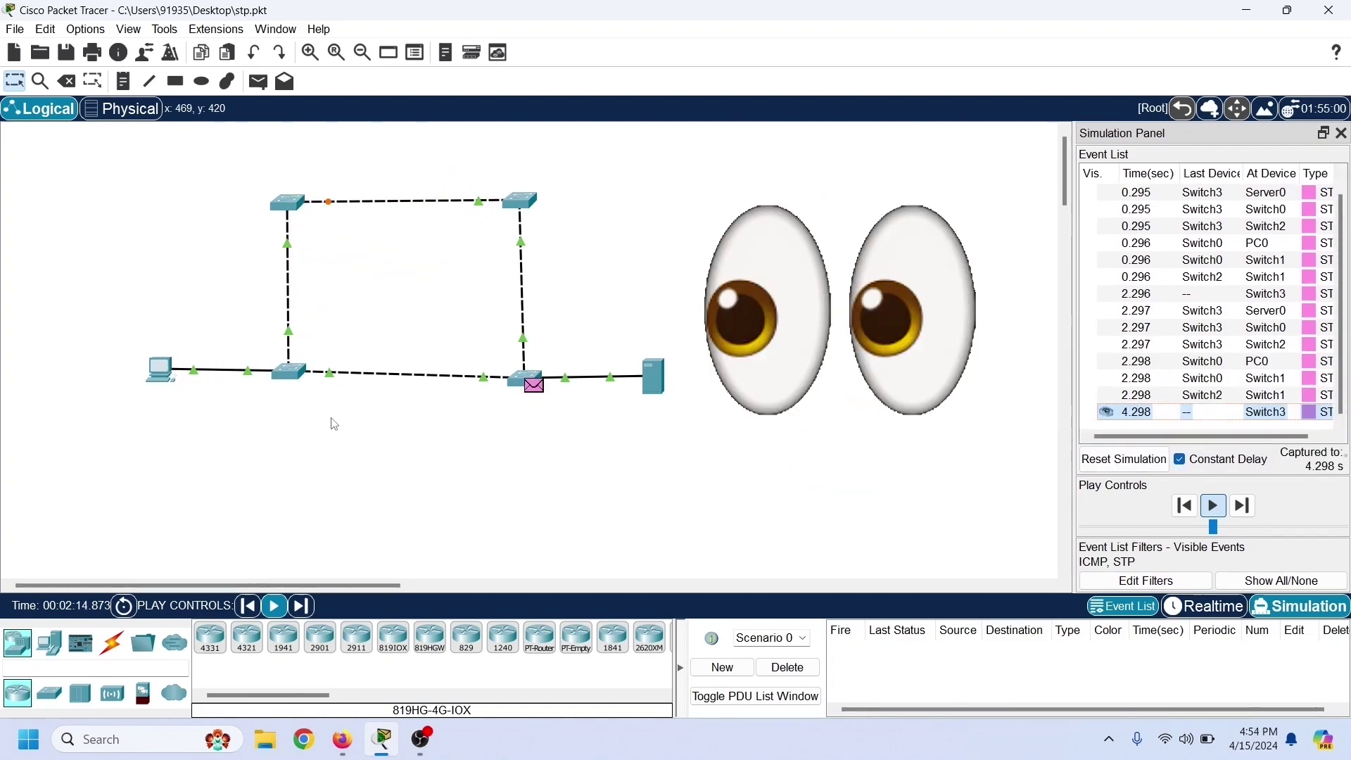
# - Examine the OSI layers and outbound PDU details of the STP packet at Switch3, close its information window and reset the simulation
pyautogui.click(537, 386)
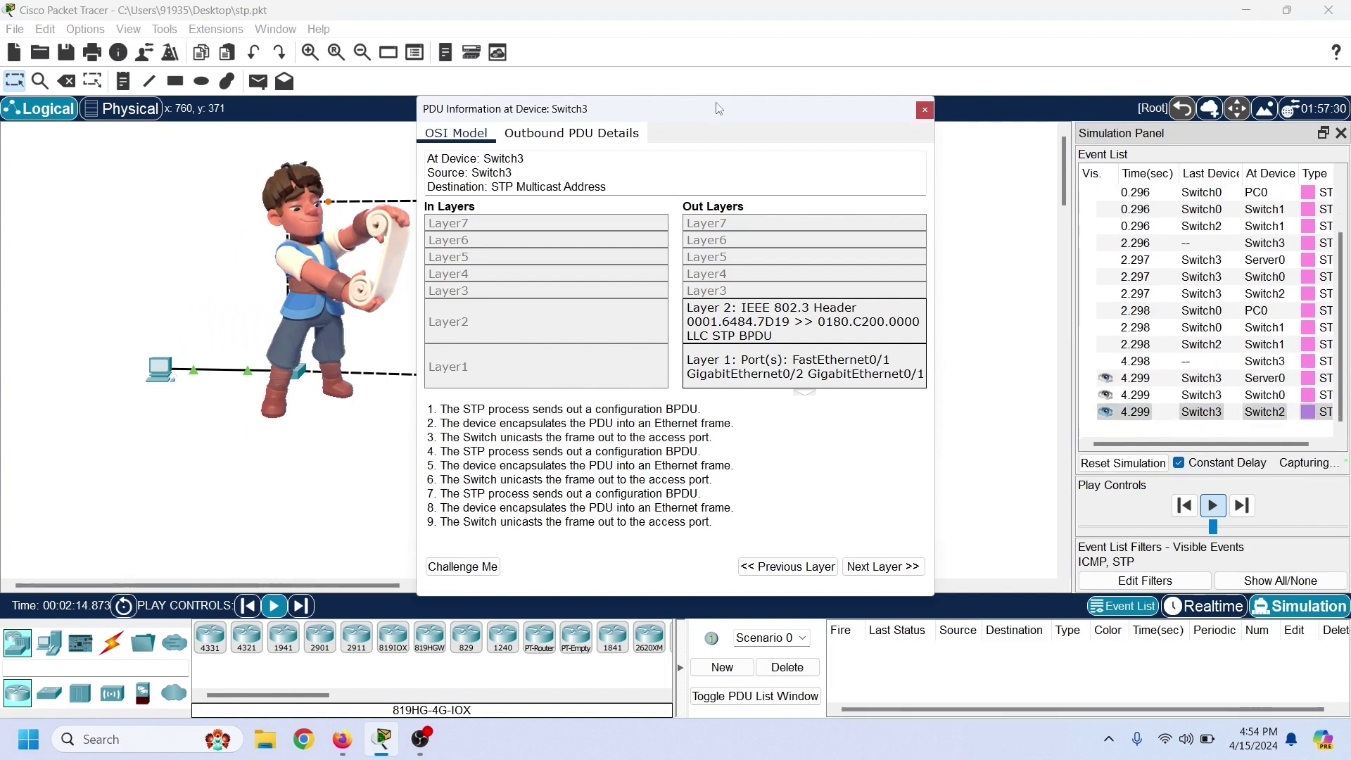
pyautogui.moveTo(721, 110); pyautogui.dragTo(950, 97)
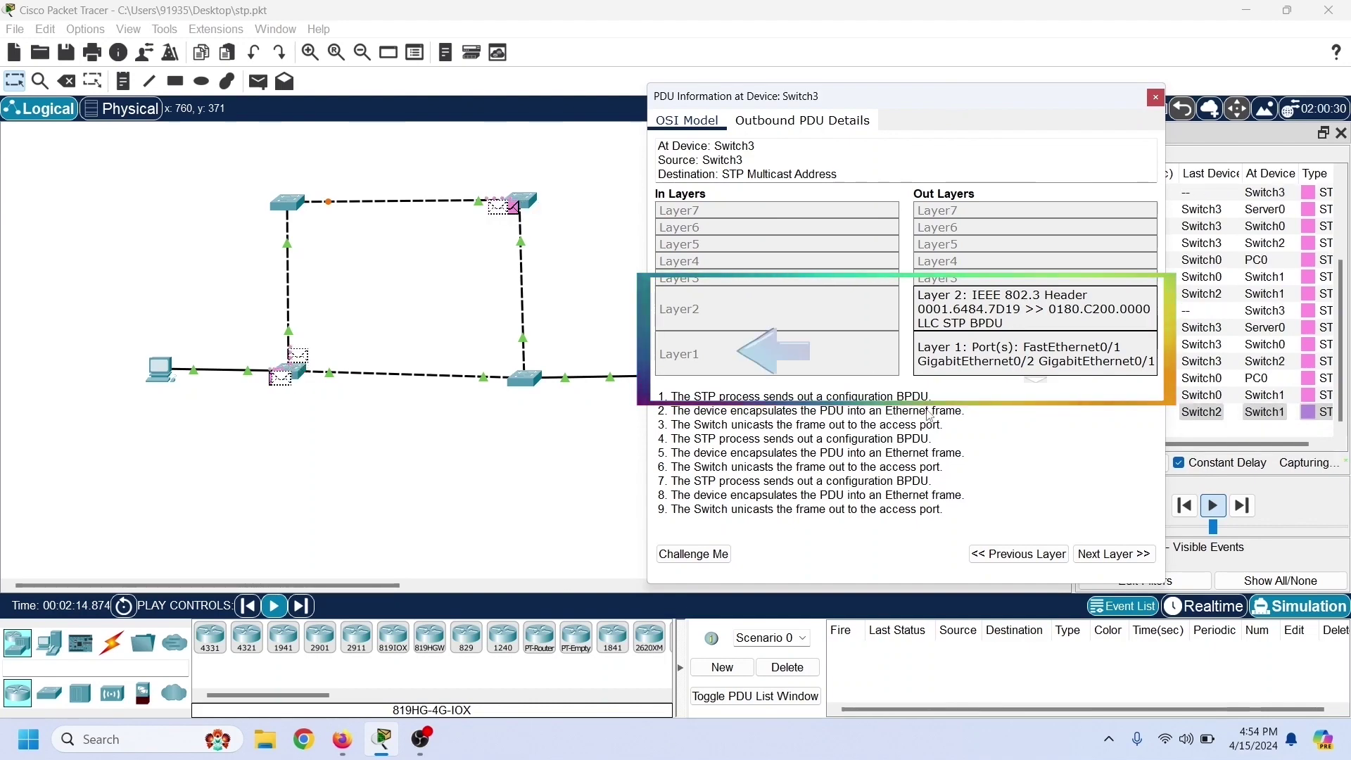
pyautogui.click(790, 124)
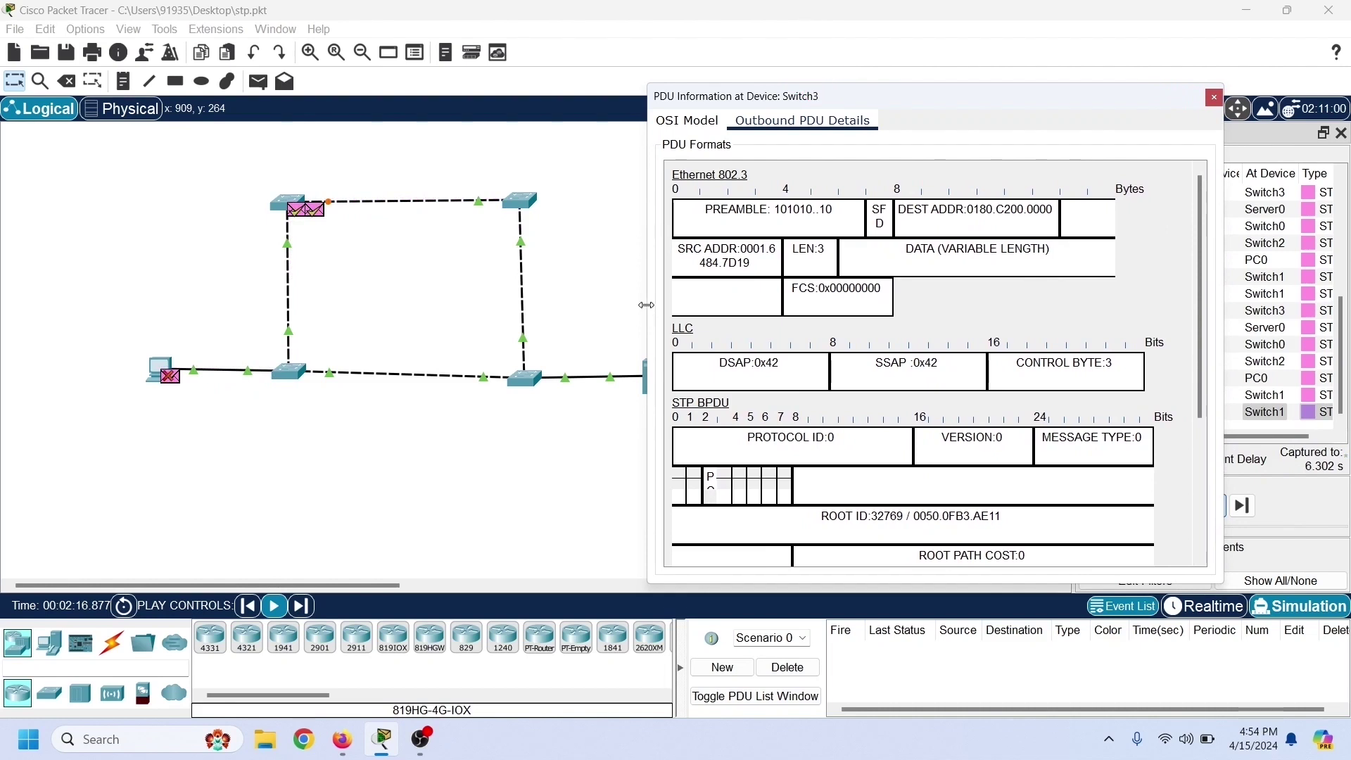
pyautogui.moveTo(646, 304); pyautogui.dragTo(520, 304)
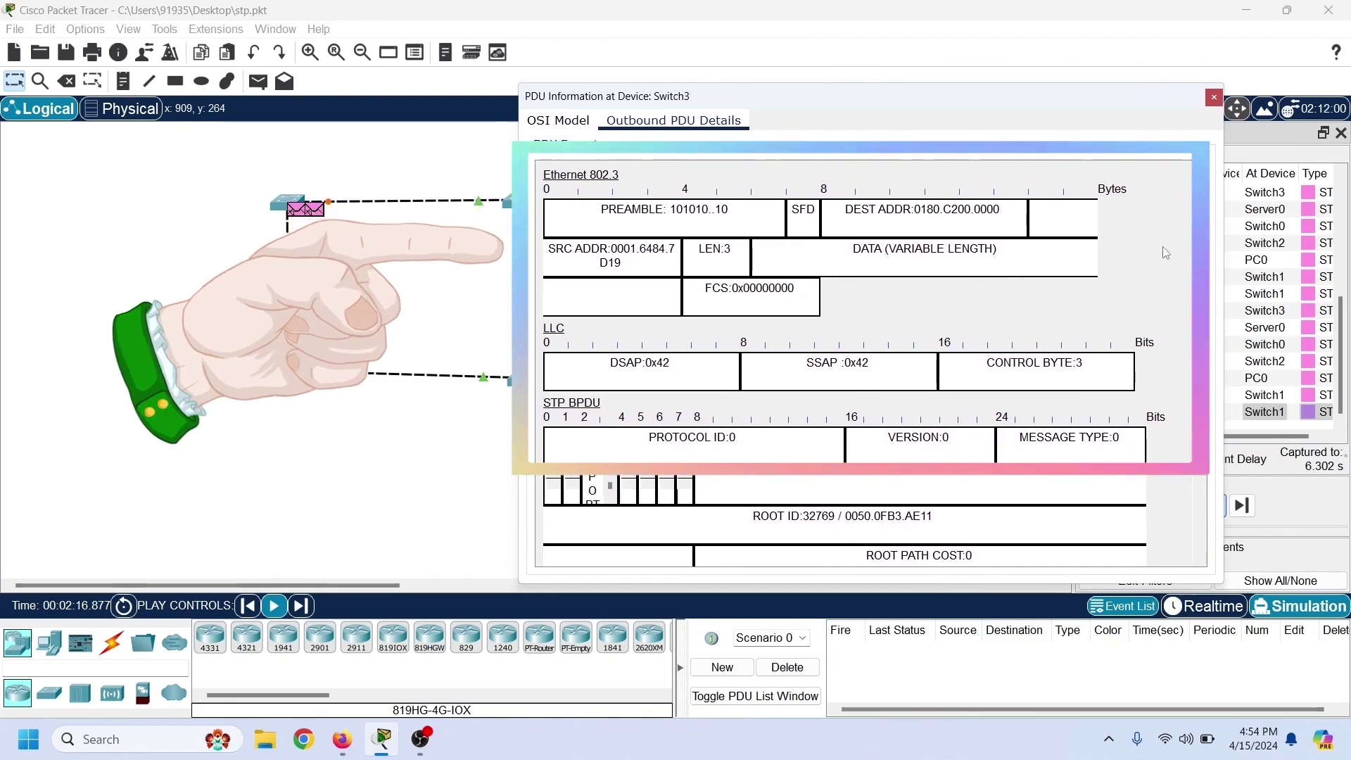
pyautogui.scroll(-5, 1166, 253)
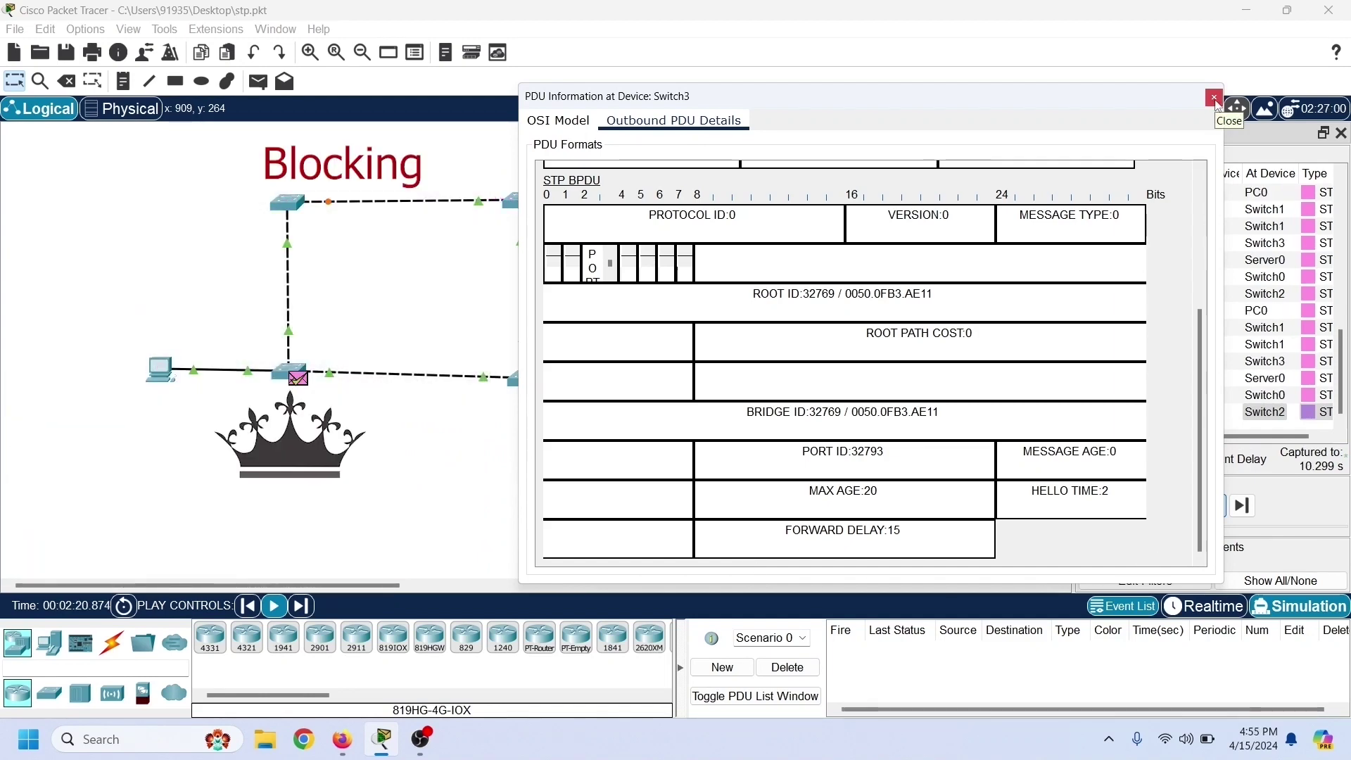
pyautogui.click(1214, 99)
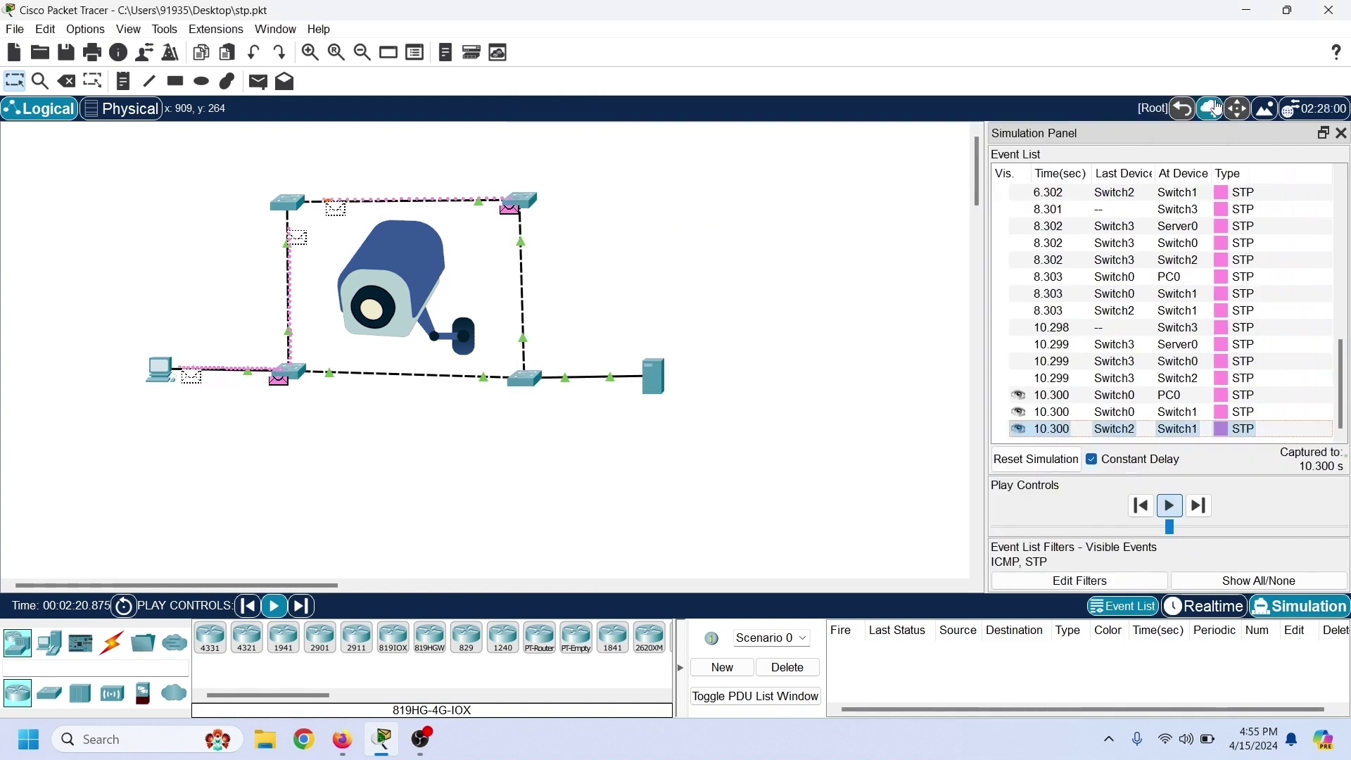
pyautogui.click(1063, 464)
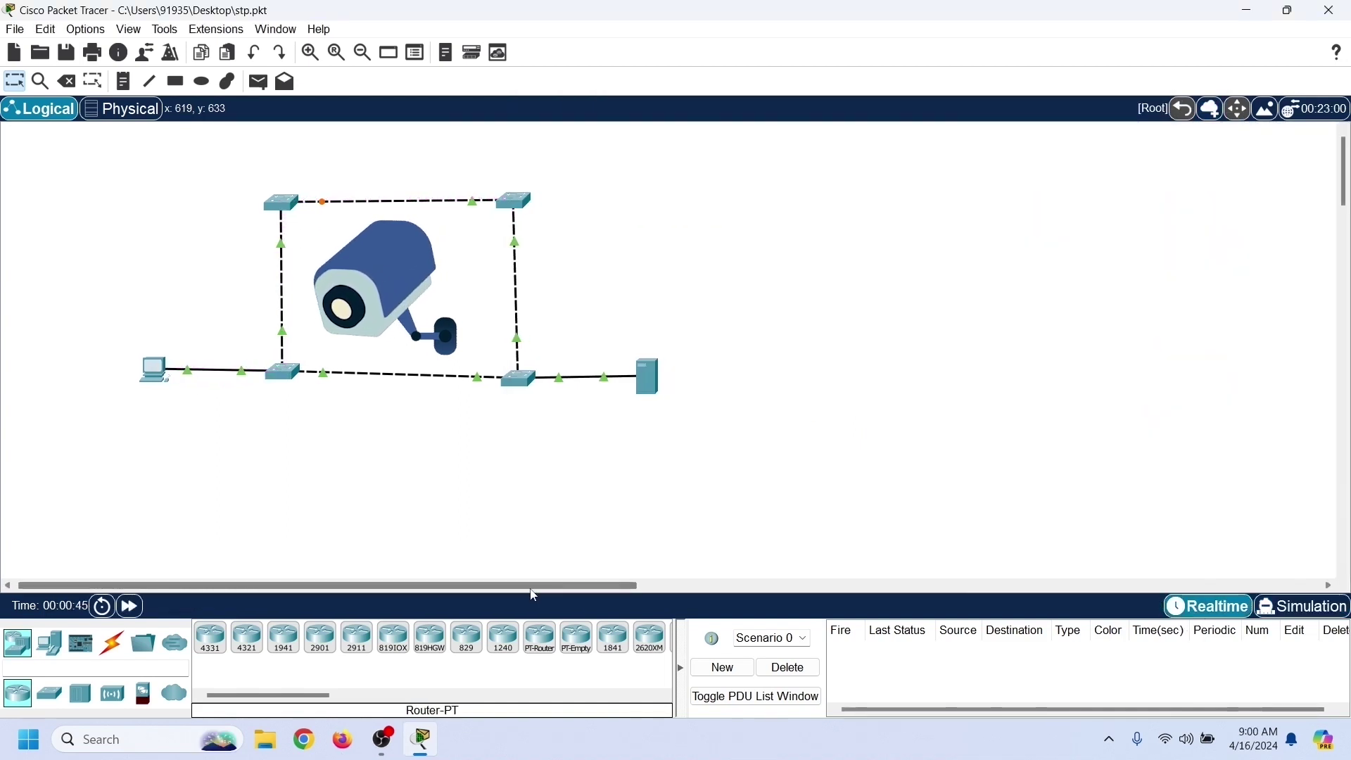
# - Open the CLI of Switch0, the switch connected to the PC, clear of the topology and bring up its command prompt
pyautogui.moveTo(552, 594); pyautogui.dragTo(597, 593)
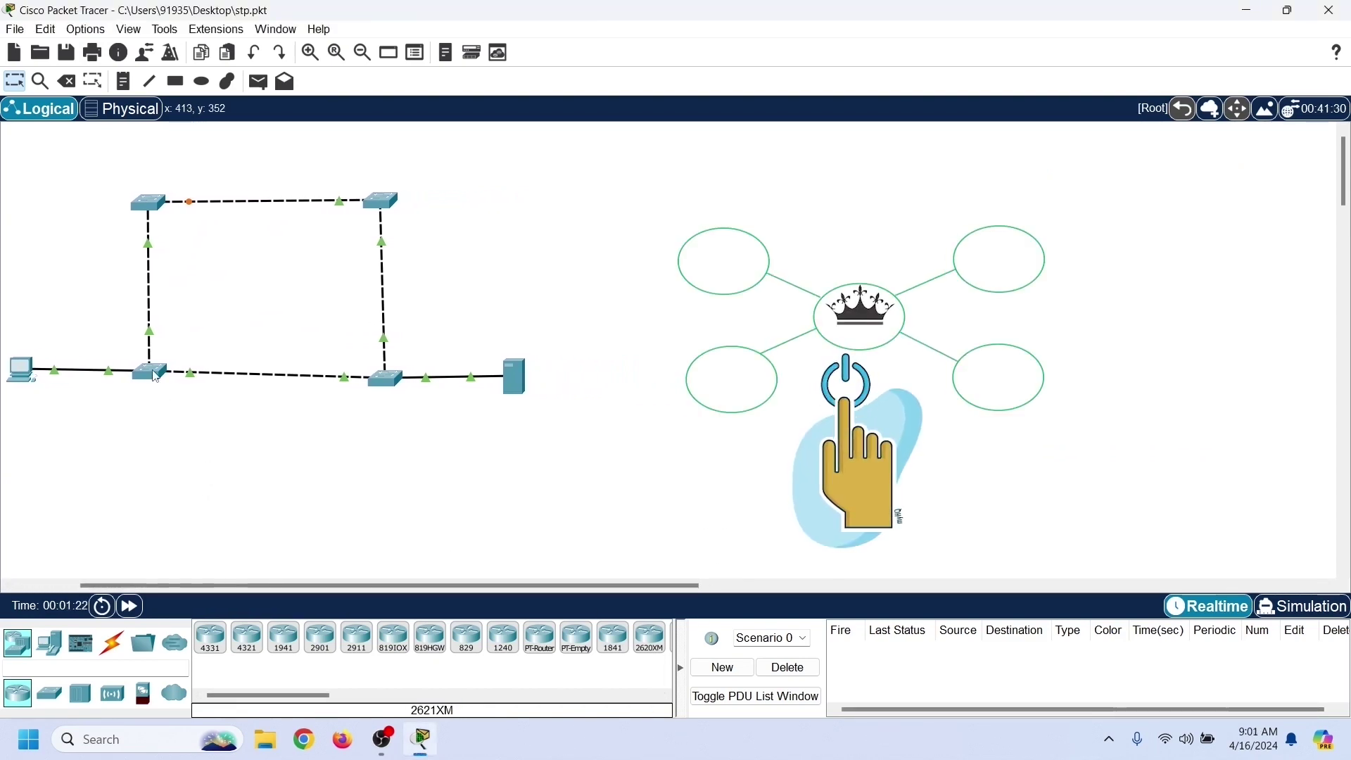
pyautogui.click(152, 371)
pyautogui.moveTo(607, 118); pyautogui.dragTo(834, 95)
pyautogui.click(791, 125)
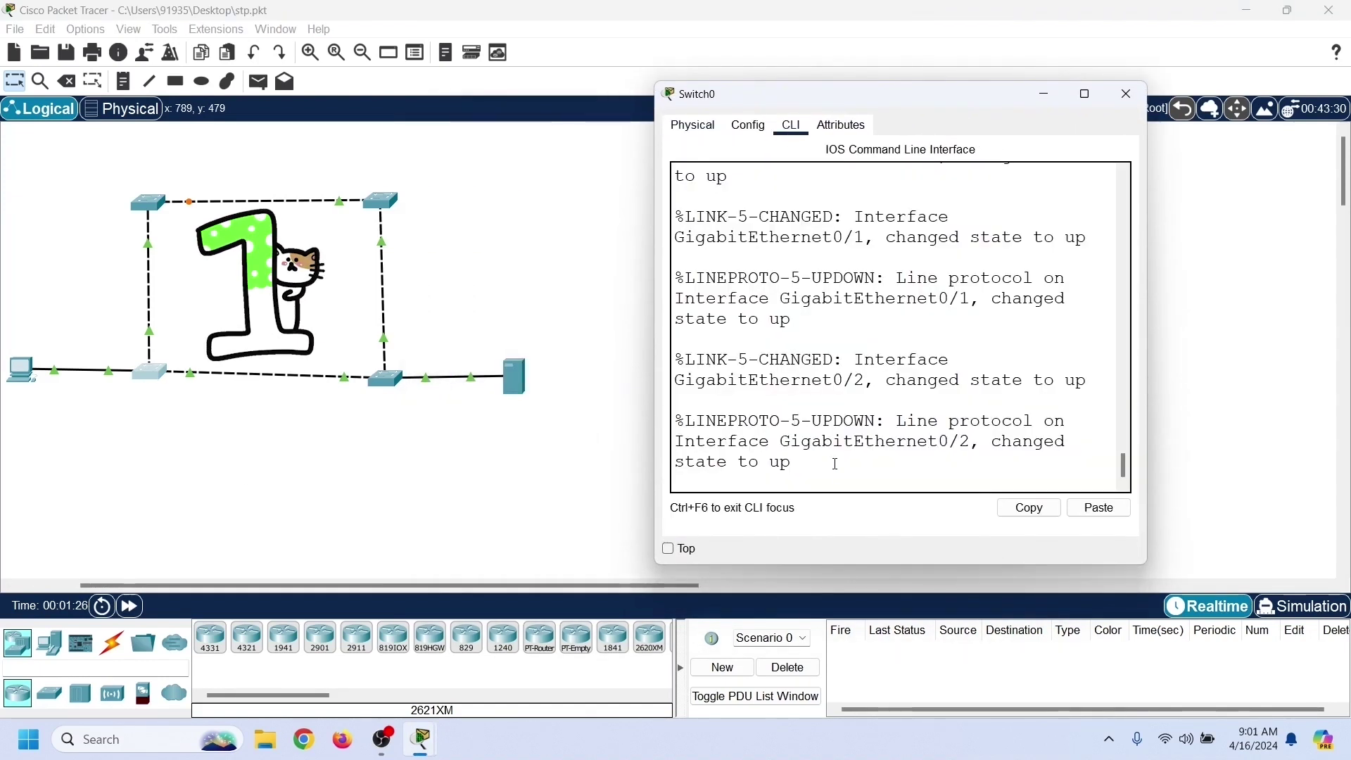
pyautogui.press('Return')
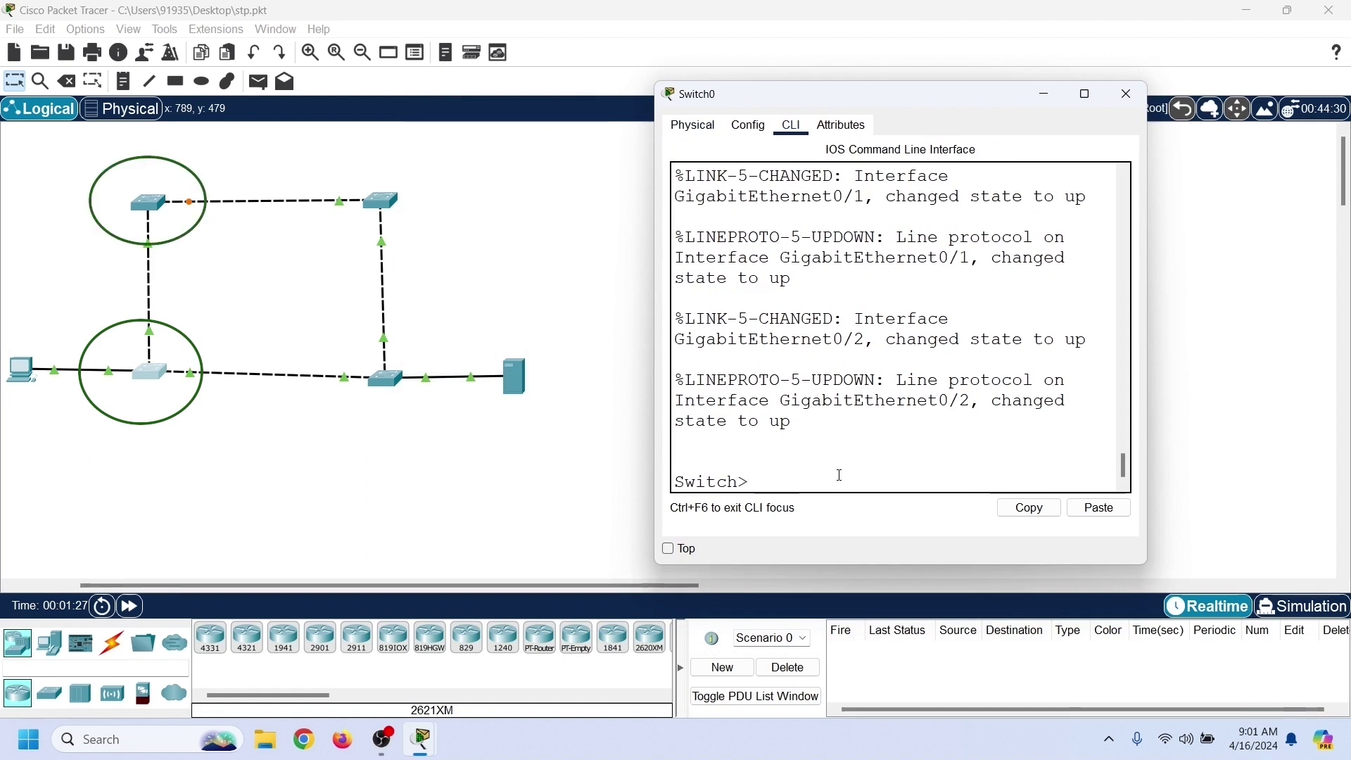
# - Enter privileged mode on Switch0 with "enable", run "show spanning-tree" and widen its window to read the Root ID and Bridge ID
pyautogui.write('enable')
pyautogui.press('Return')
pyautogui.write('sh')
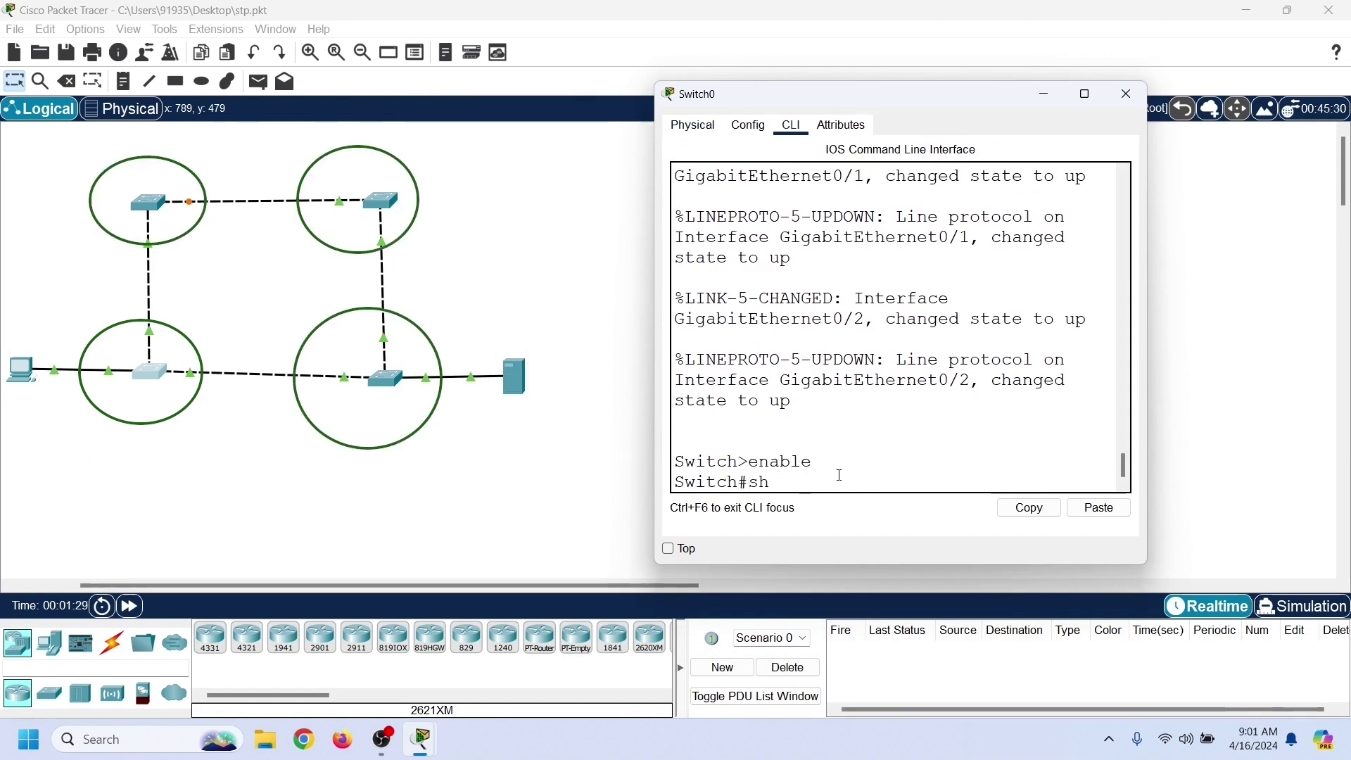
pyautogui.write('ow spanning-tr')
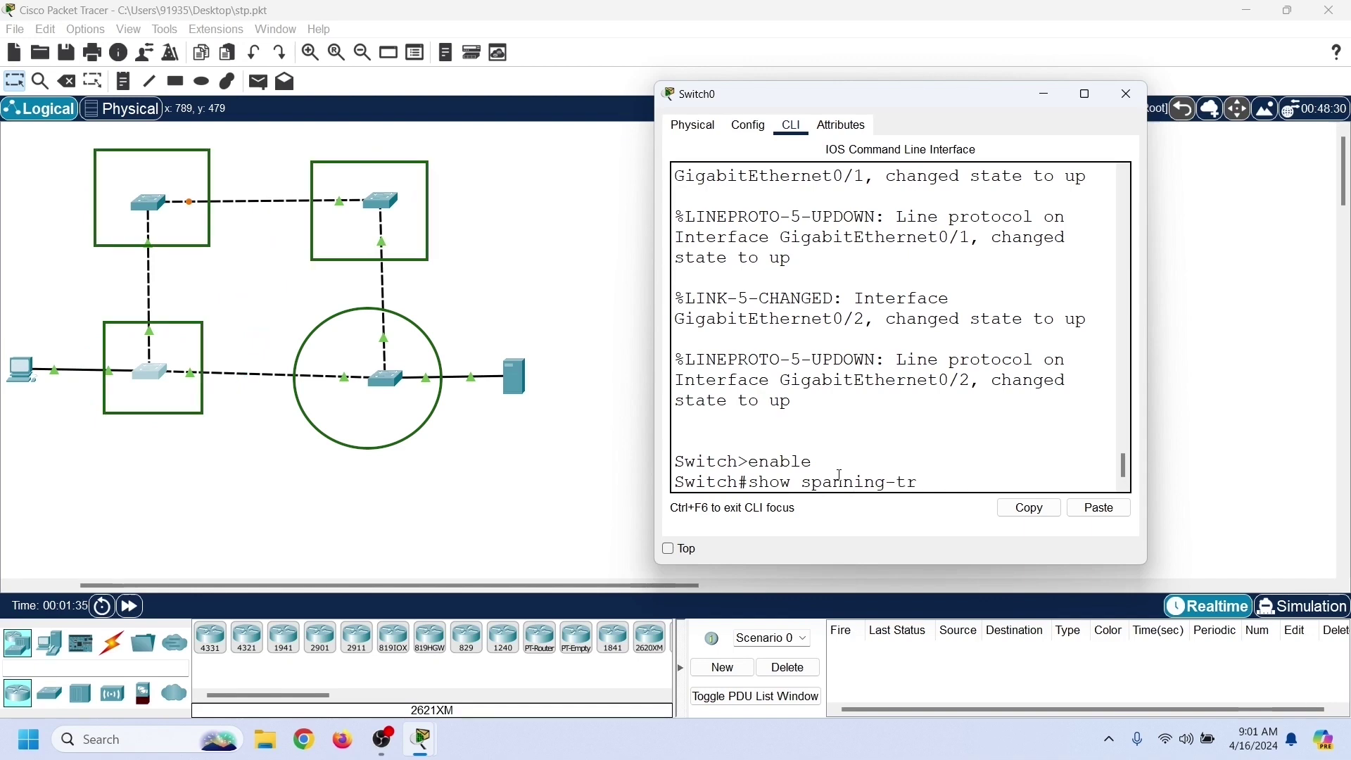
pyautogui.write('ee')
pyautogui.press('Return')
pyautogui.moveTo(1151, 557); pyautogui.dragTo(1346, 620)
pyautogui.moveTo(1330, 476); pyautogui.dragTo(1330, 459)
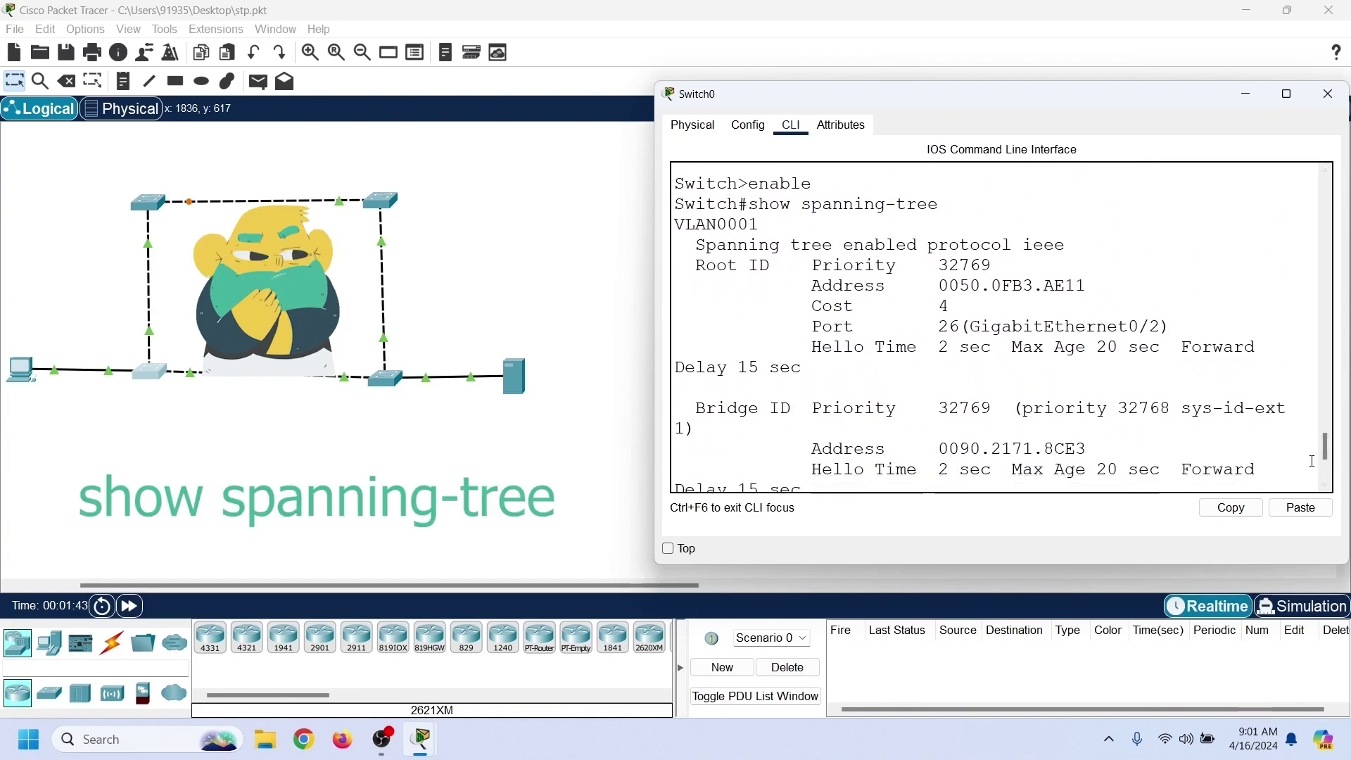
# - Open the CLI of Switch3, the switch connected to the server, enlarge its window and enter privileged mode with "enable"
pyautogui.click(392, 384)
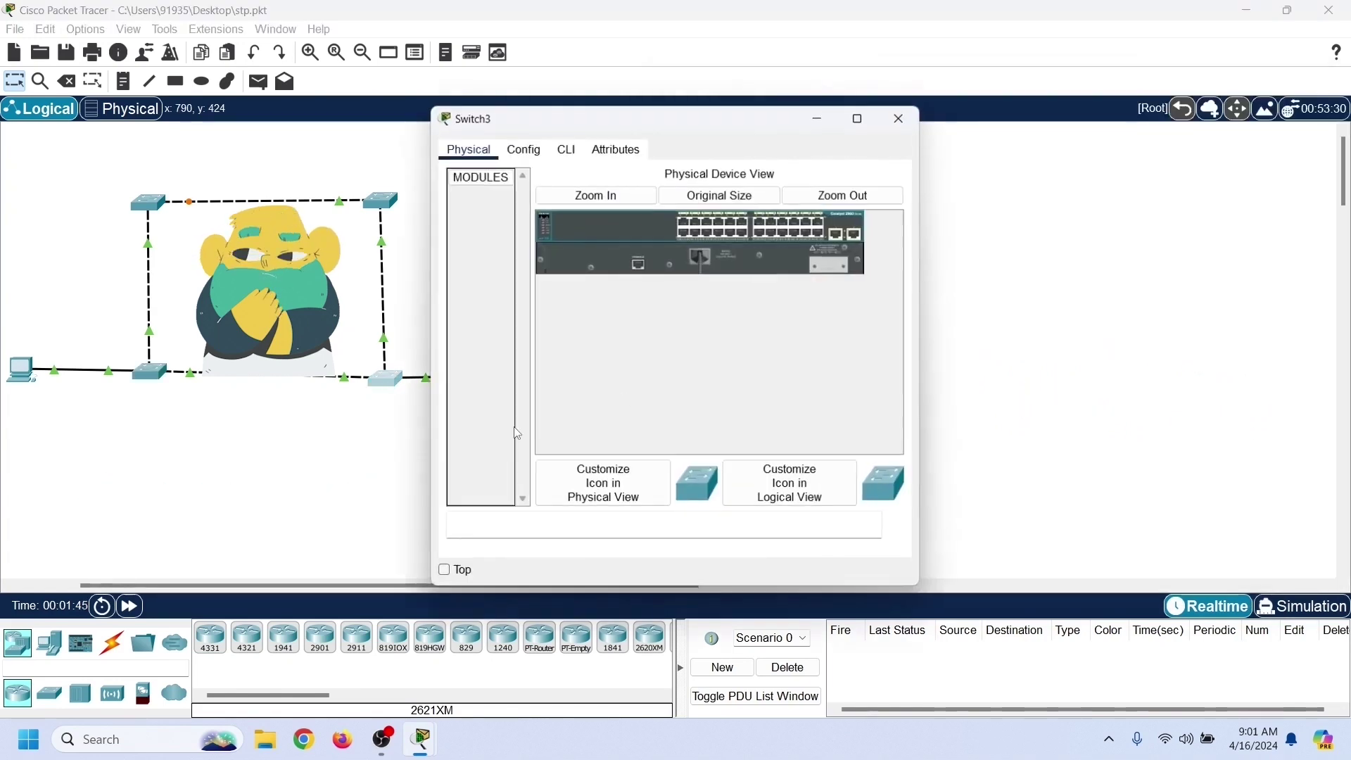
pyautogui.click(566, 149)
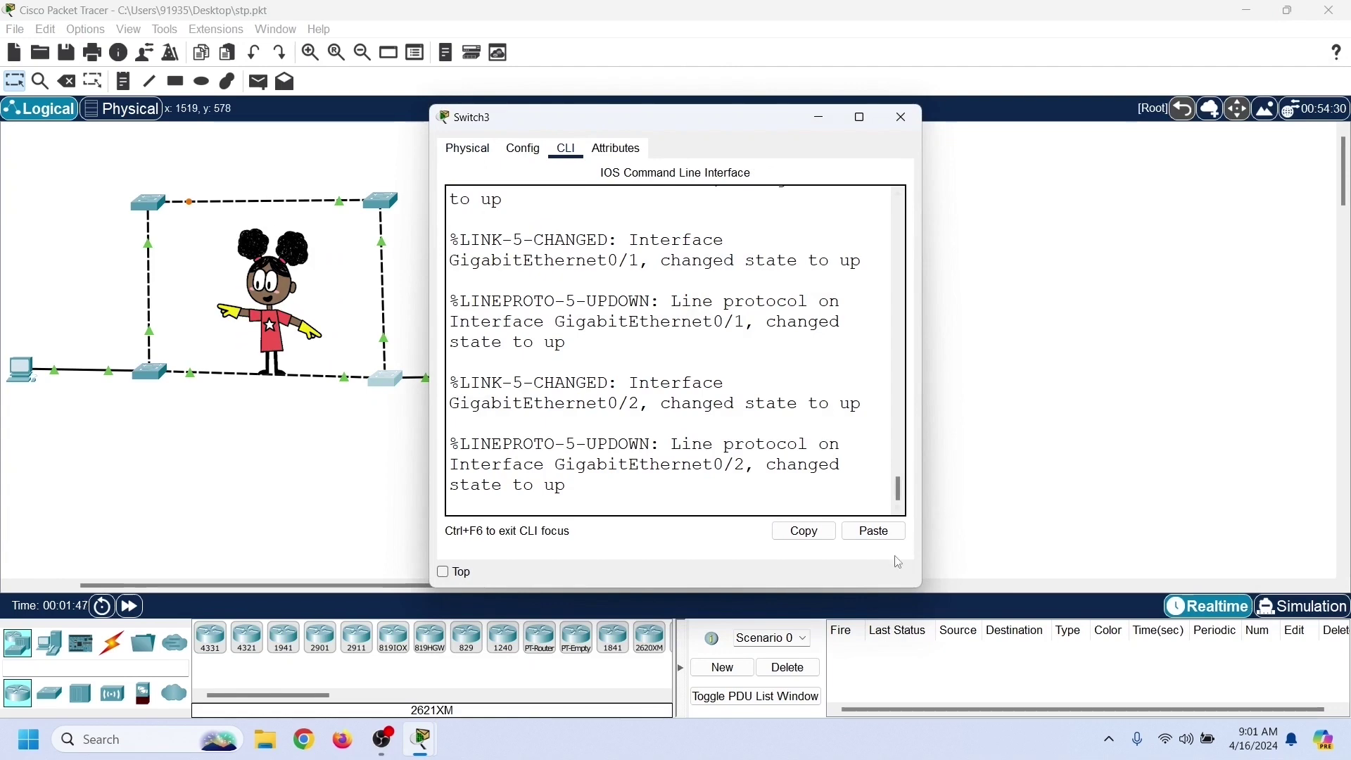
pyautogui.moveTo(924, 593); pyautogui.dragTo(1210, 646)
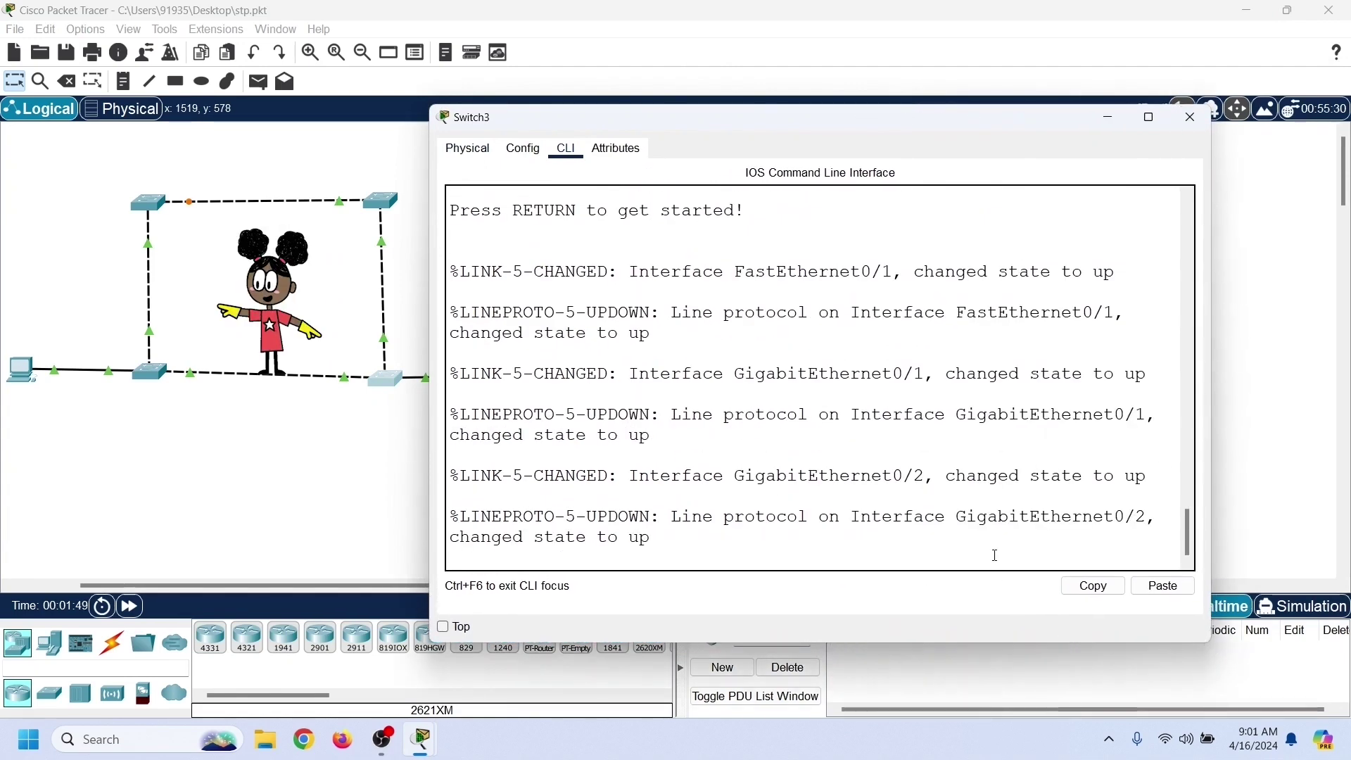
pyautogui.press('Return')
pyautogui.write('enable')
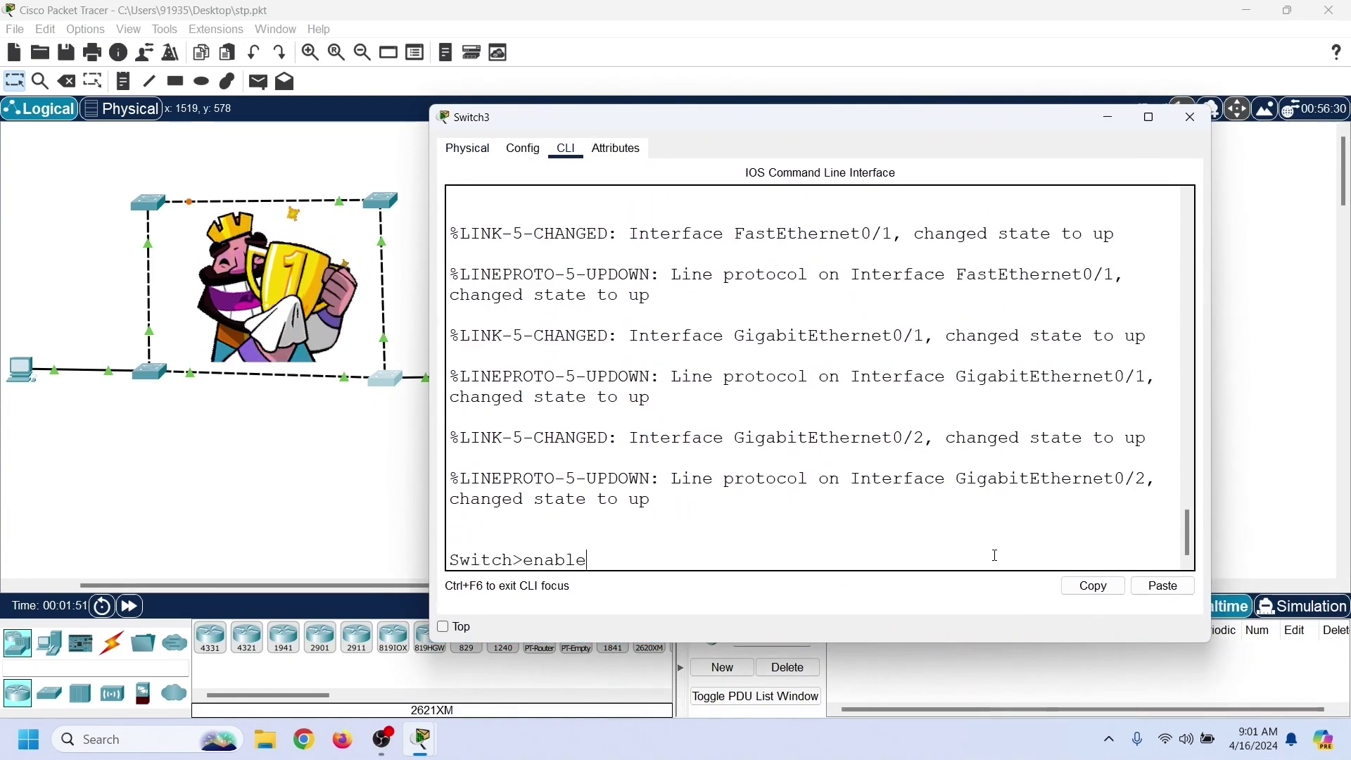
pyautogui.press('Return')
# - Run "show spanning-tree" on Switch3, then widen and reposition its window to compare the bridge details with those of Switch0
pyautogui.write('show spanning')
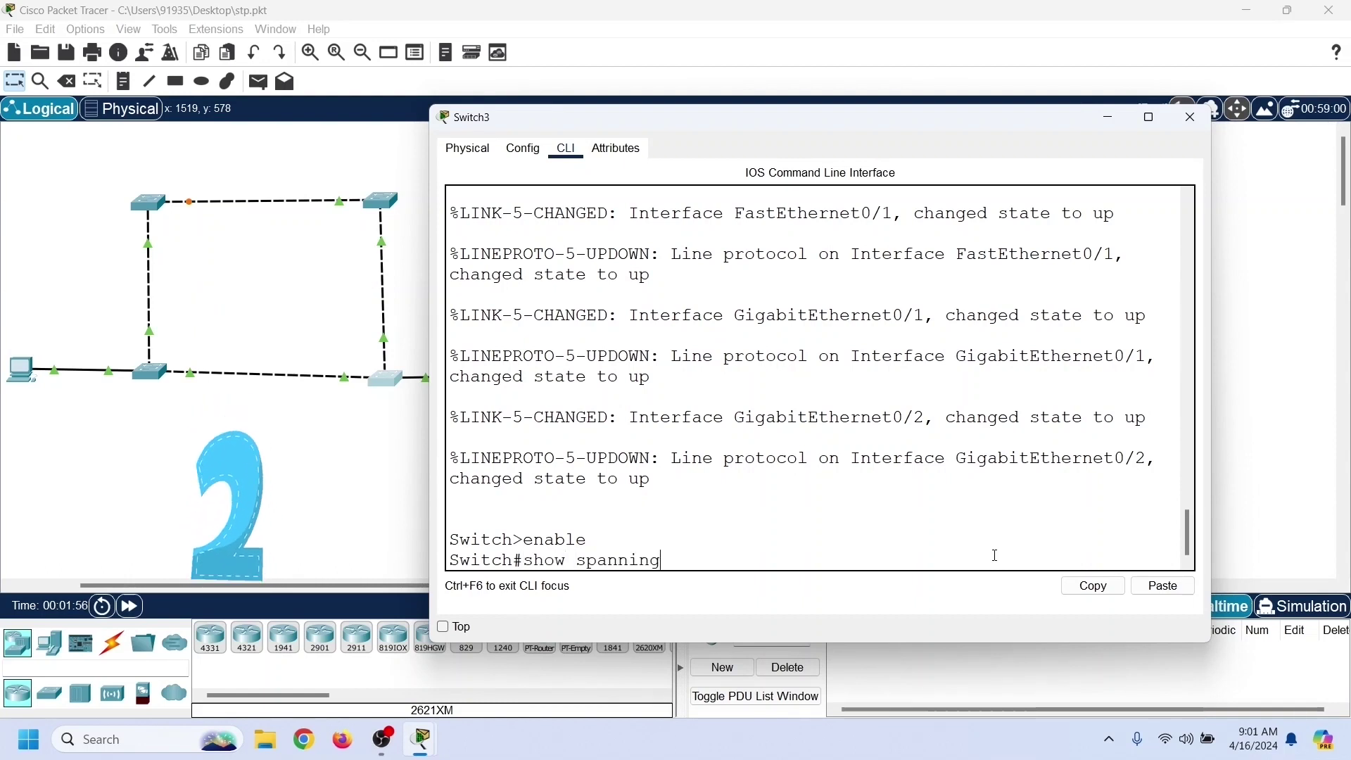
pyautogui.write('-tree')
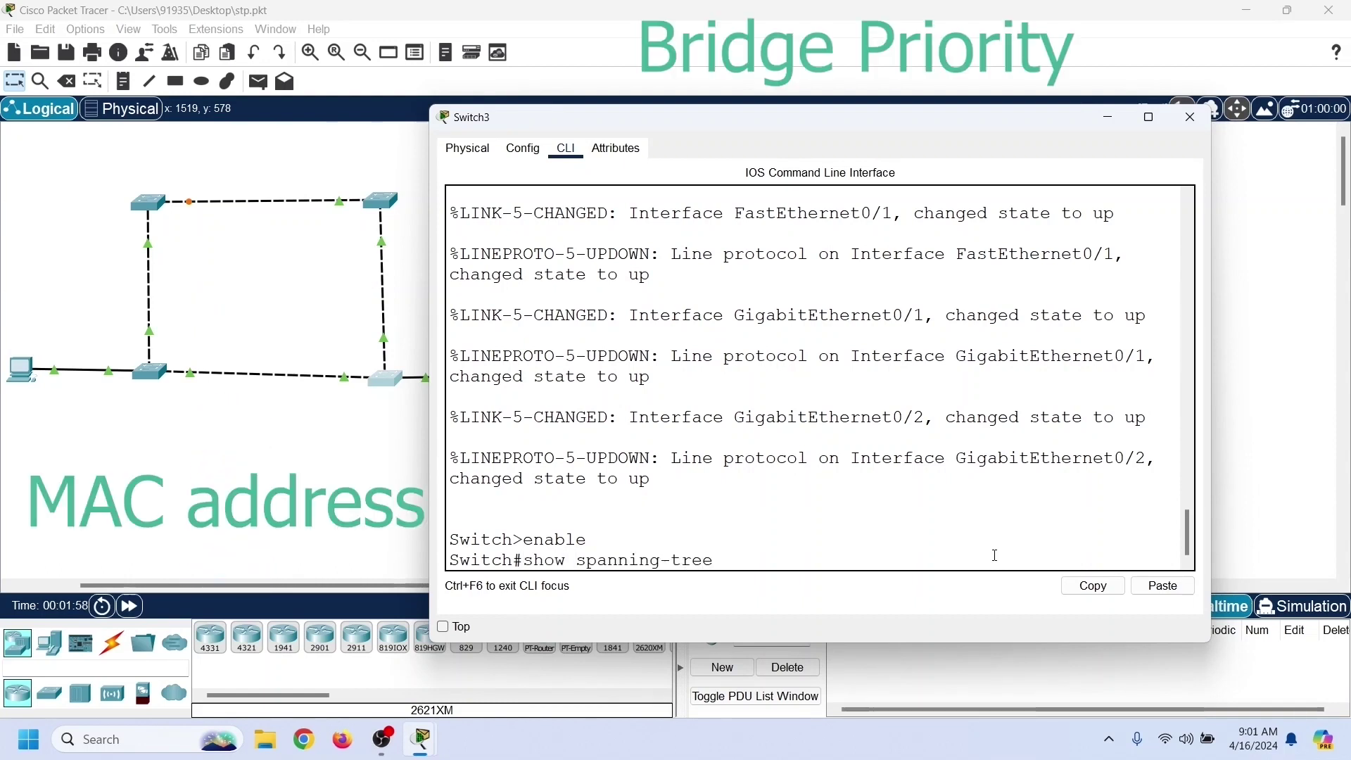
pyautogui.press('Return')
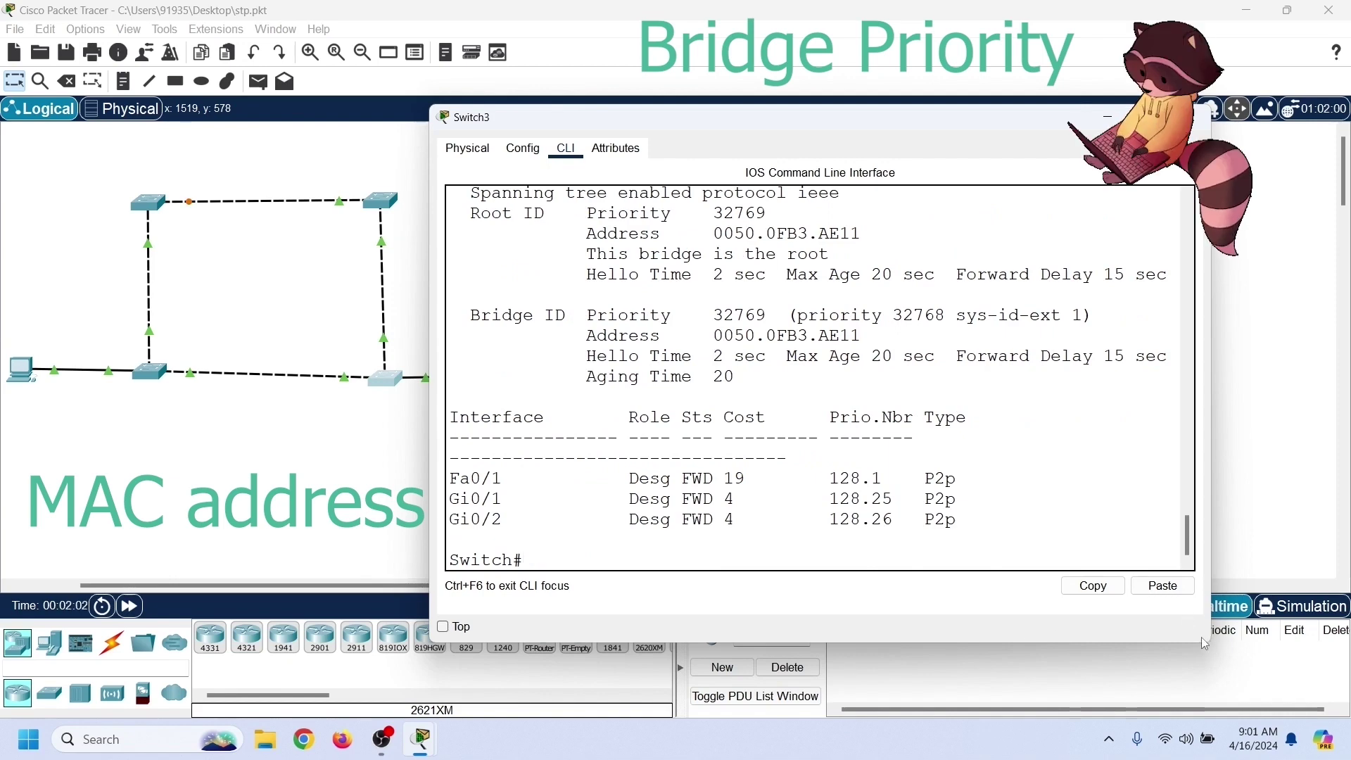
pyautogui.moveTo(1208, 646); pyautogui.dragTo(1345, 686)
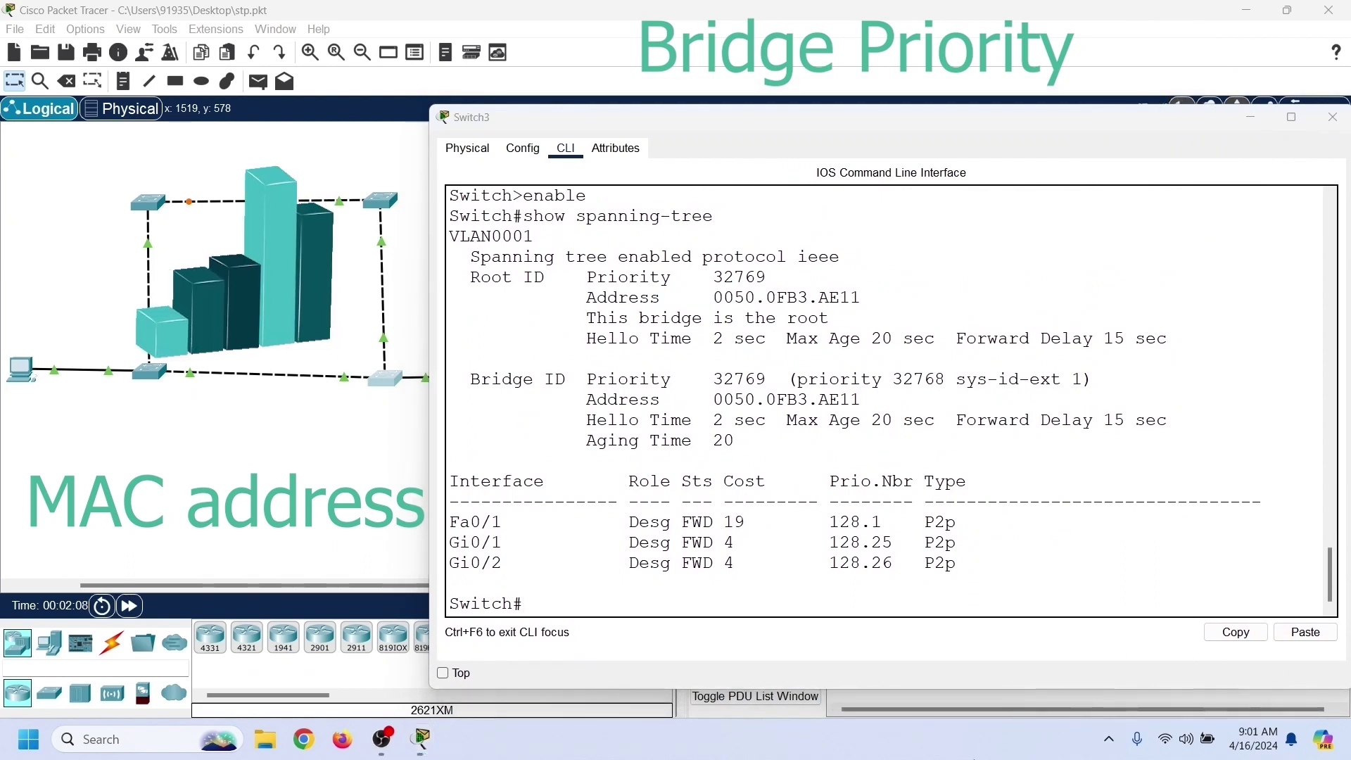
pyautogui.moveTo(1008, 132); pyautogui.dragTo(698, 159)
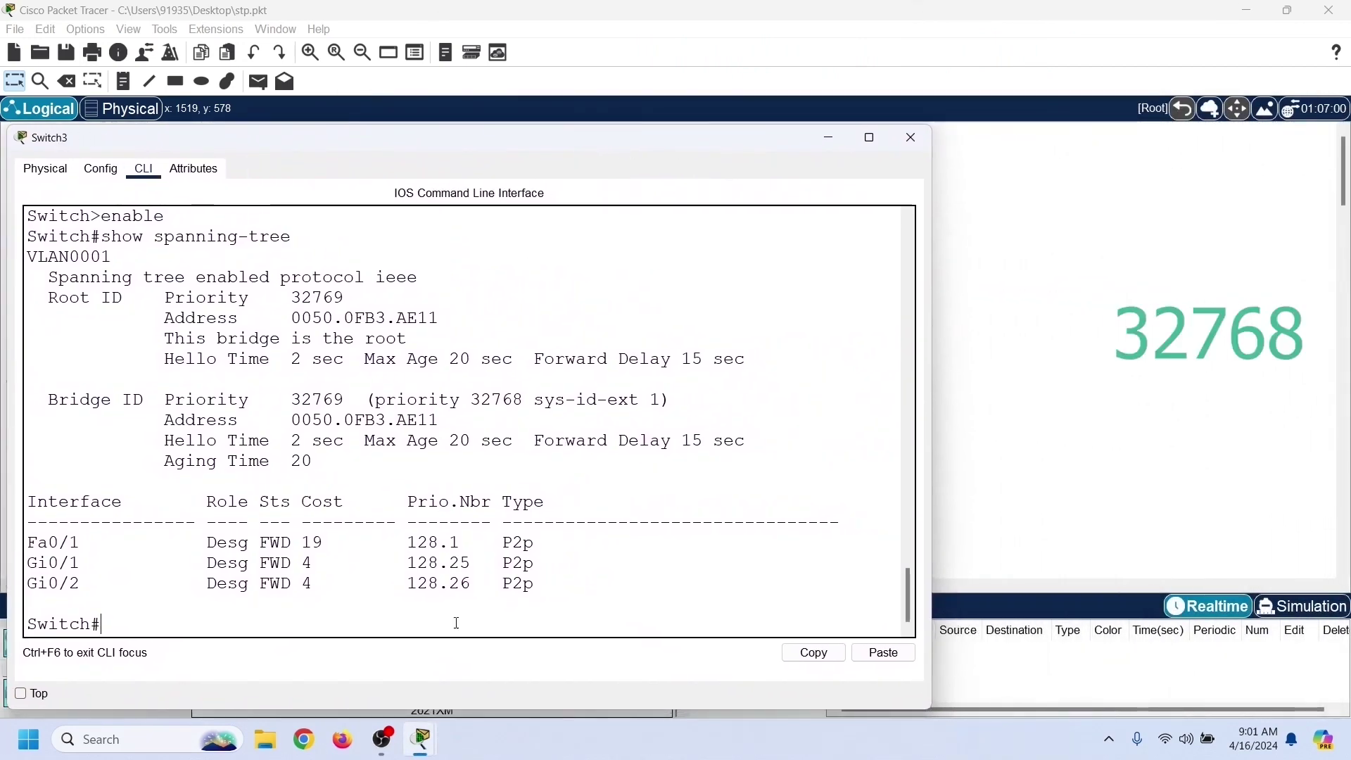
pyautogui.moveTo(433, 741)
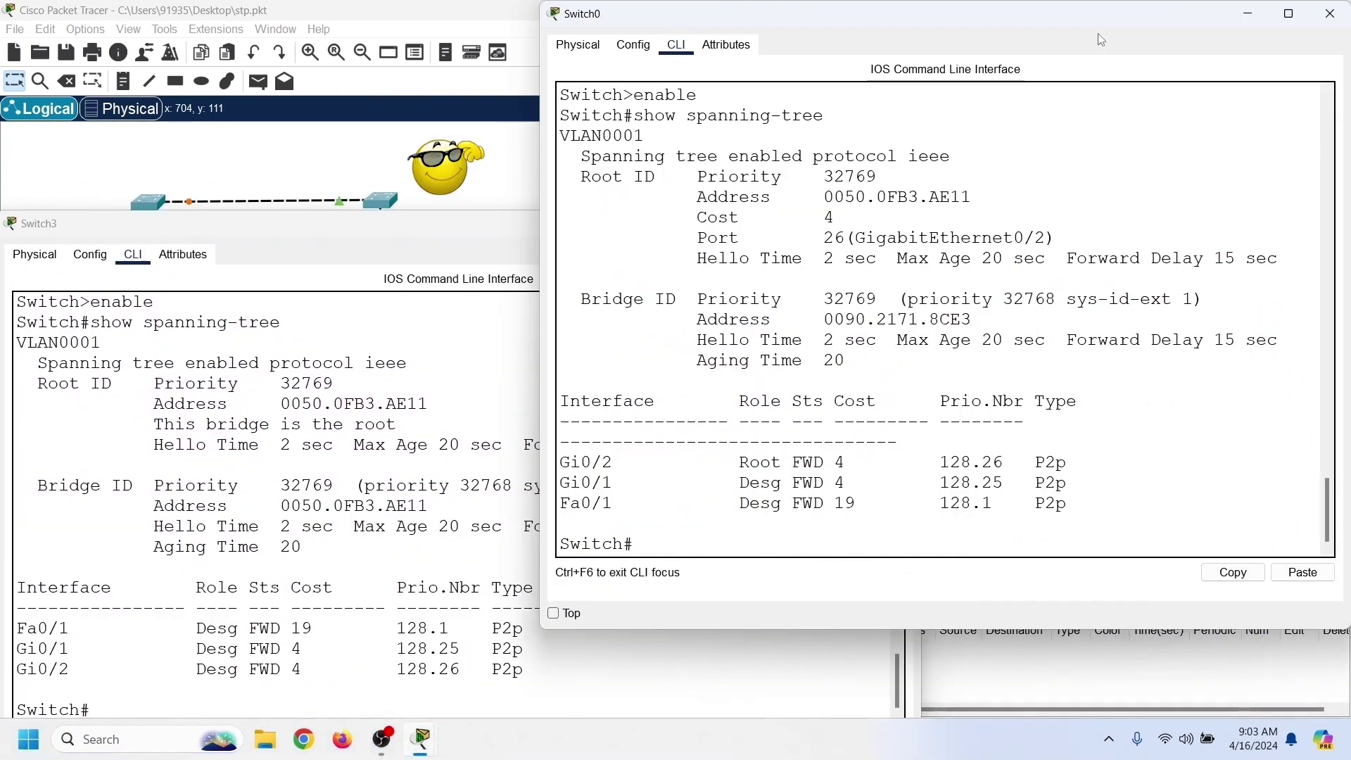